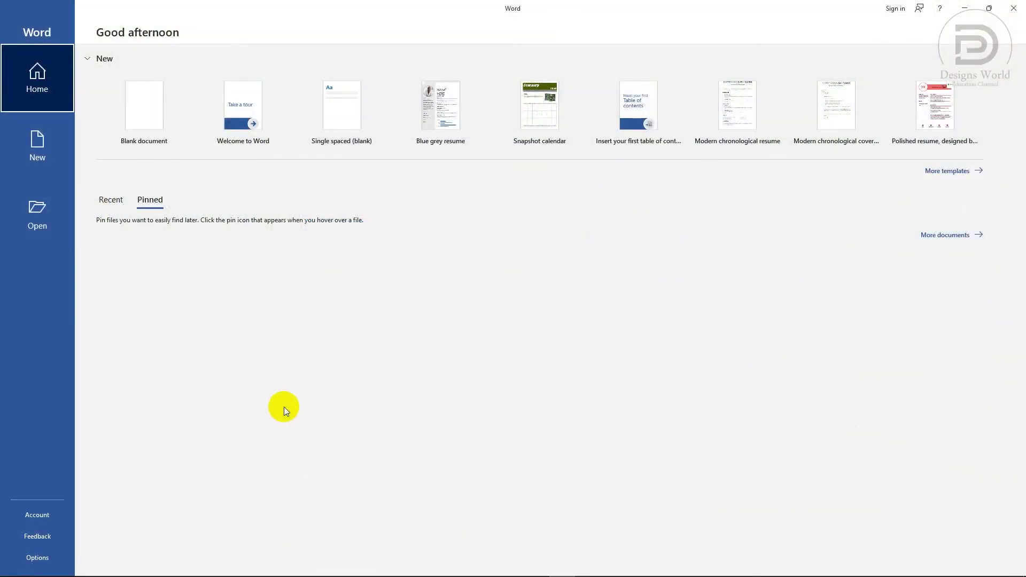
- Create a new blank document (Document1) from the Word start screen
left_click(149, 123)
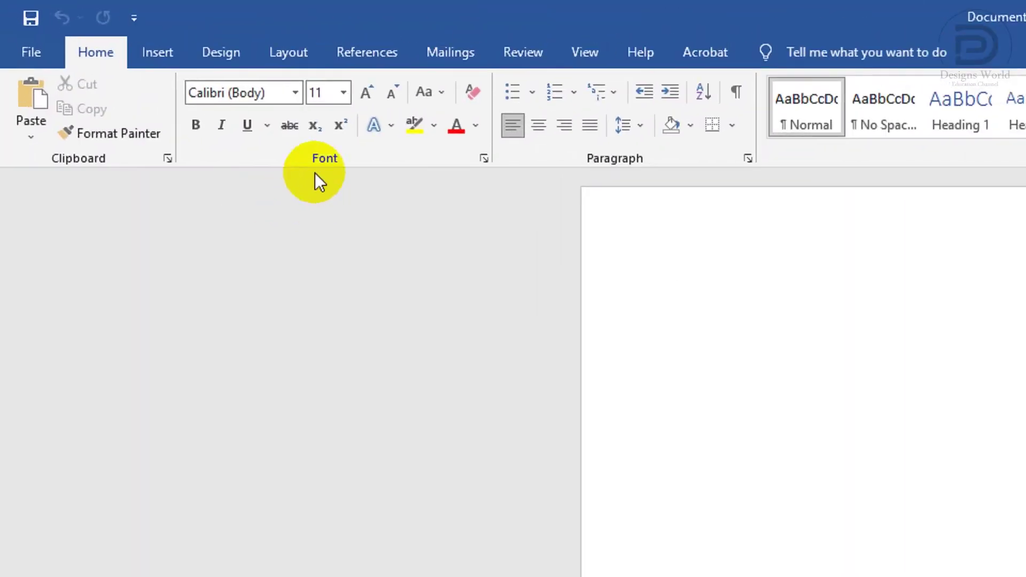
- Set a custom paper size of 8.5 inches wide by 5.8 inches tall
left_click(286, 62)
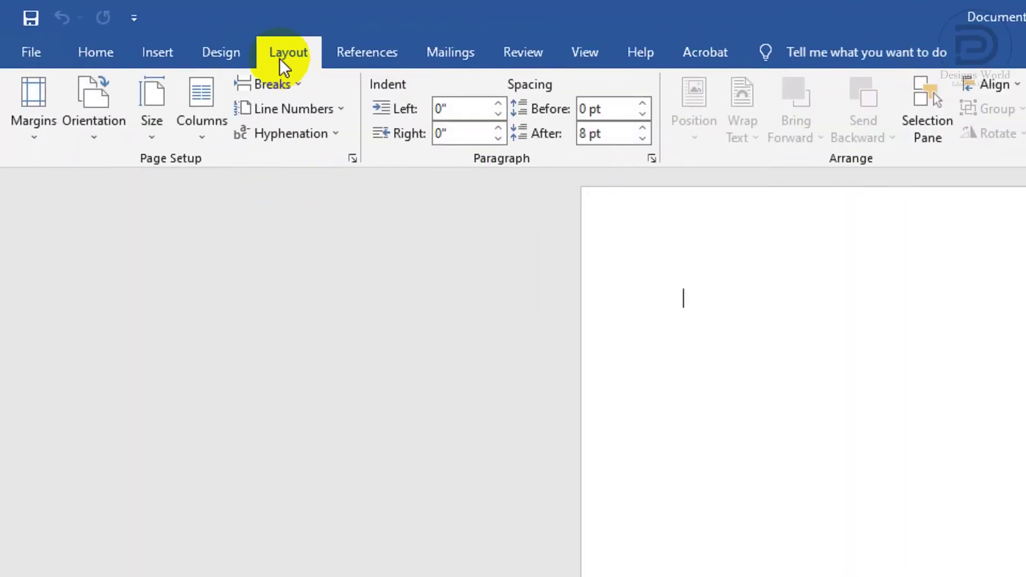
left_click(149, 108)
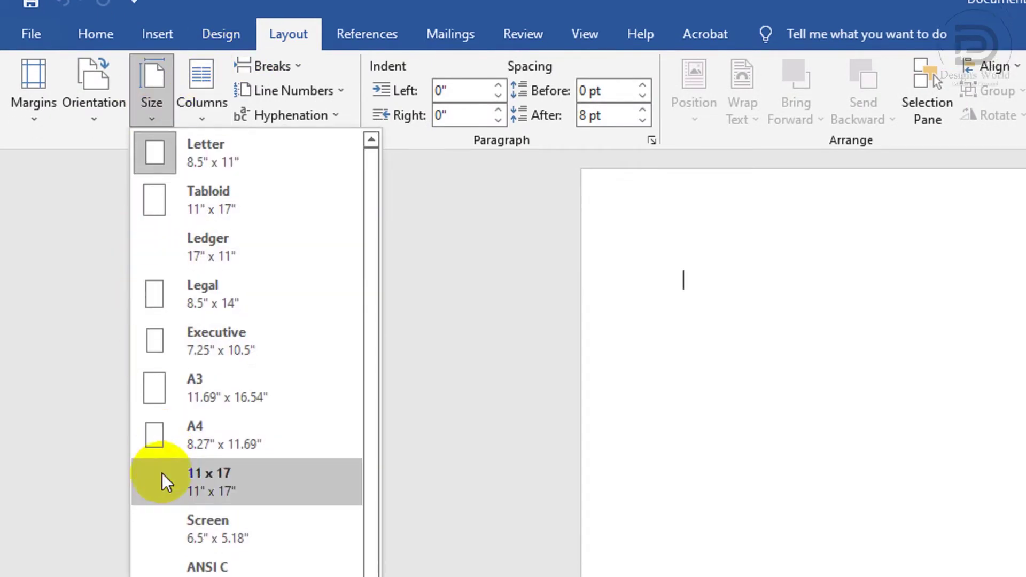
left_click(198, 454)
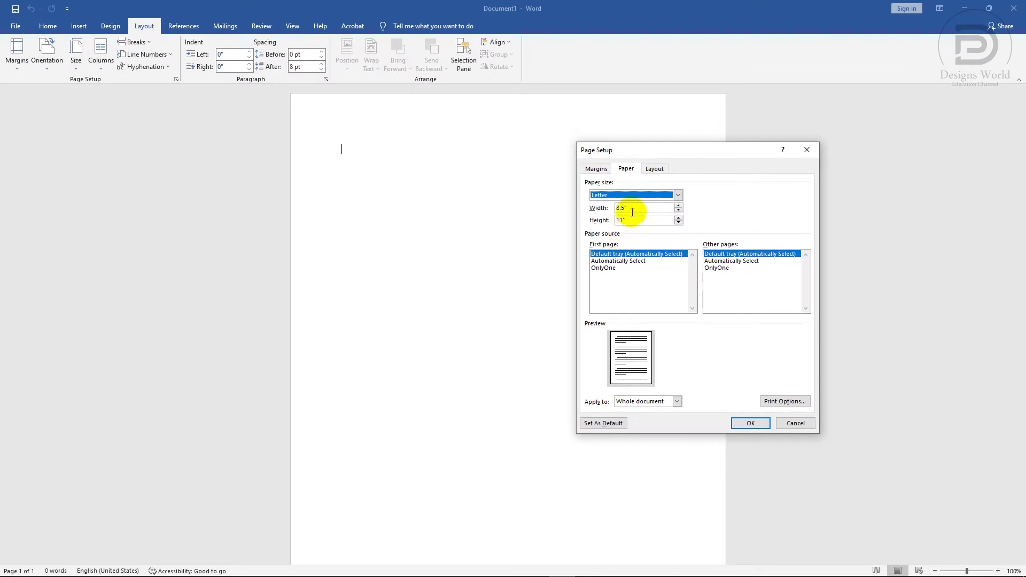
left_click_drag(631, 209, 582, 217)
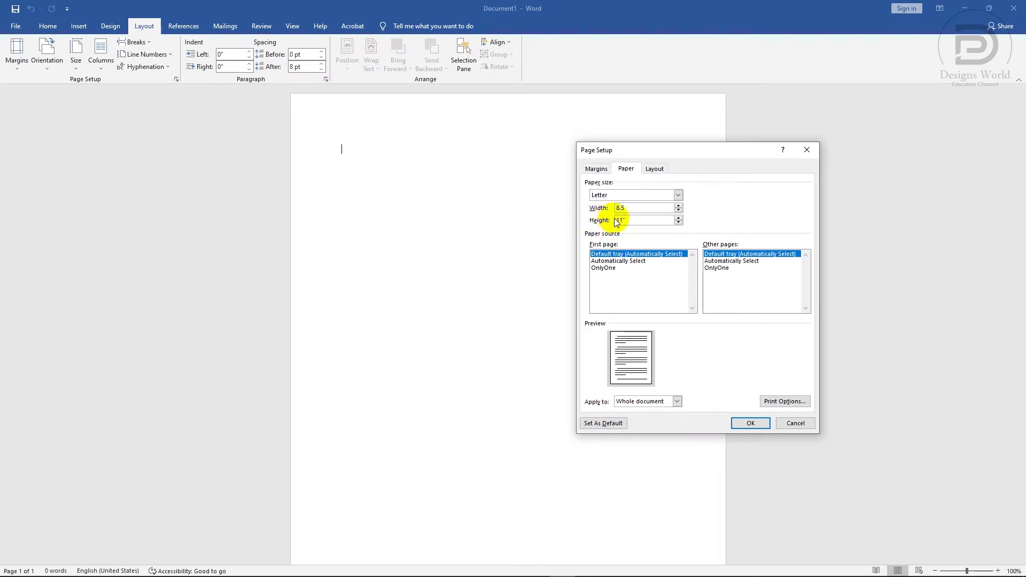
left_click_drag(628, 219, 603, 226)
type("5.8")
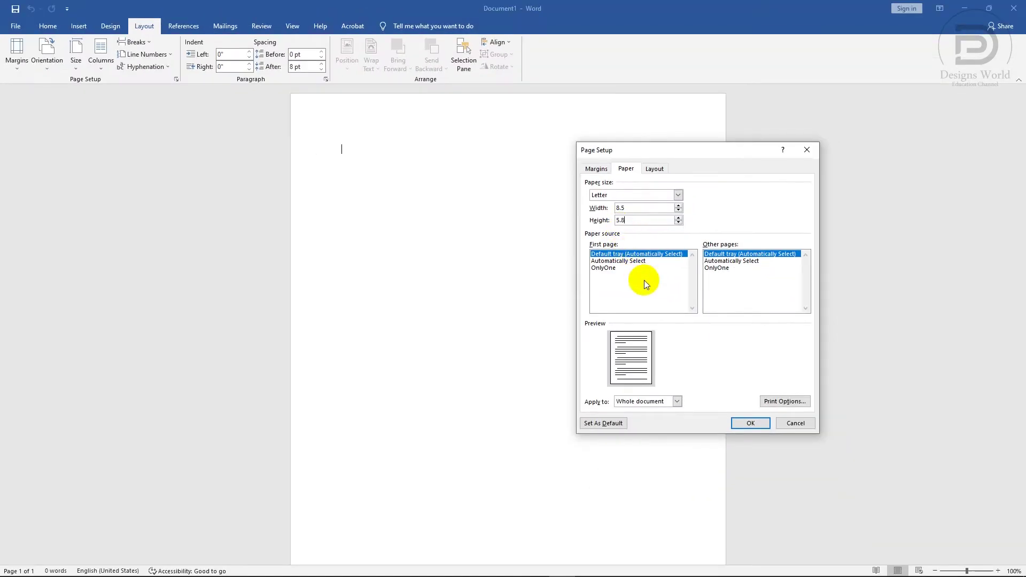
left_click(732, 423)
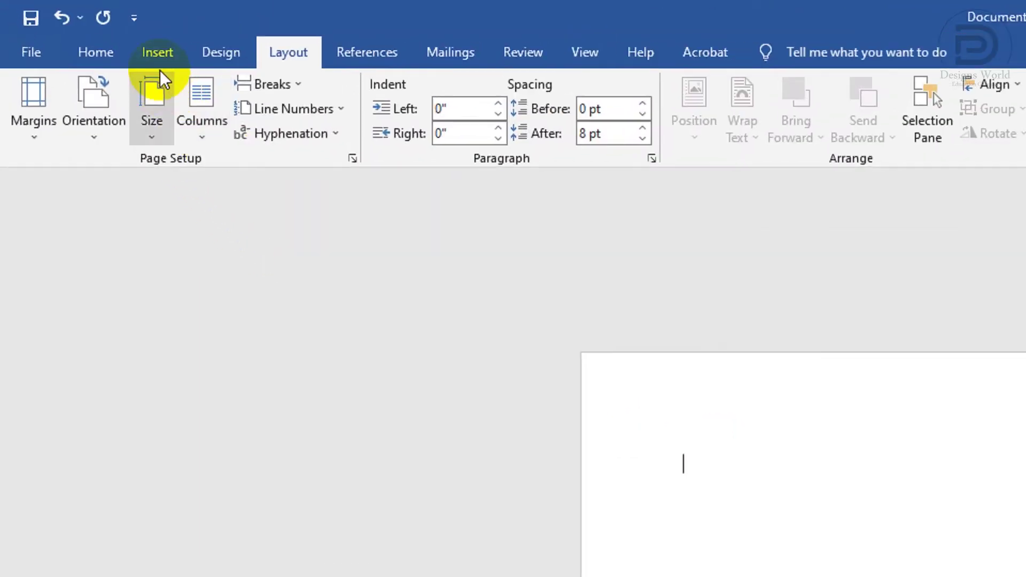
- Insert the beach photo named 'Image' from this computer
left_click(76, 27)
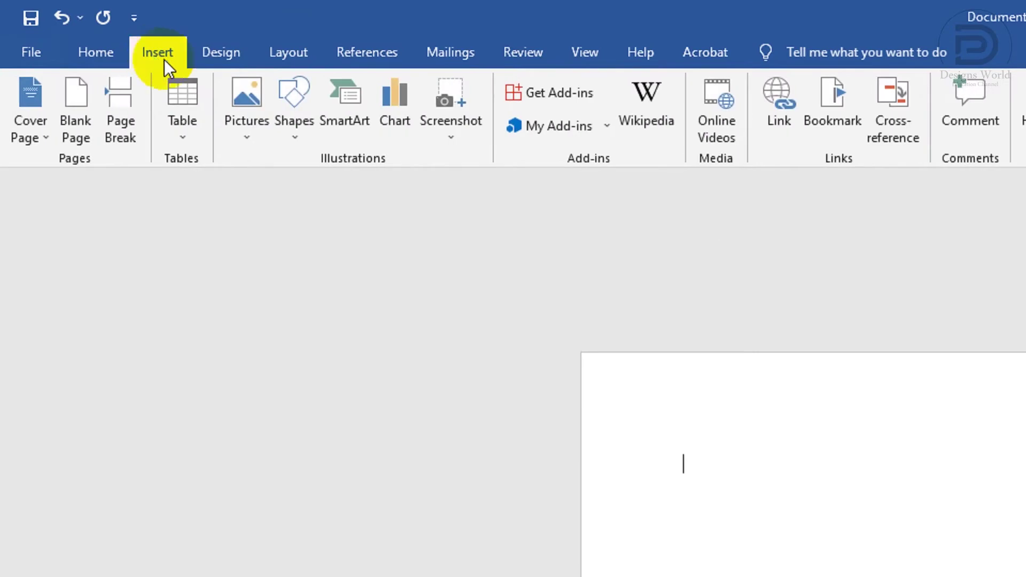
left_click(235, 96)
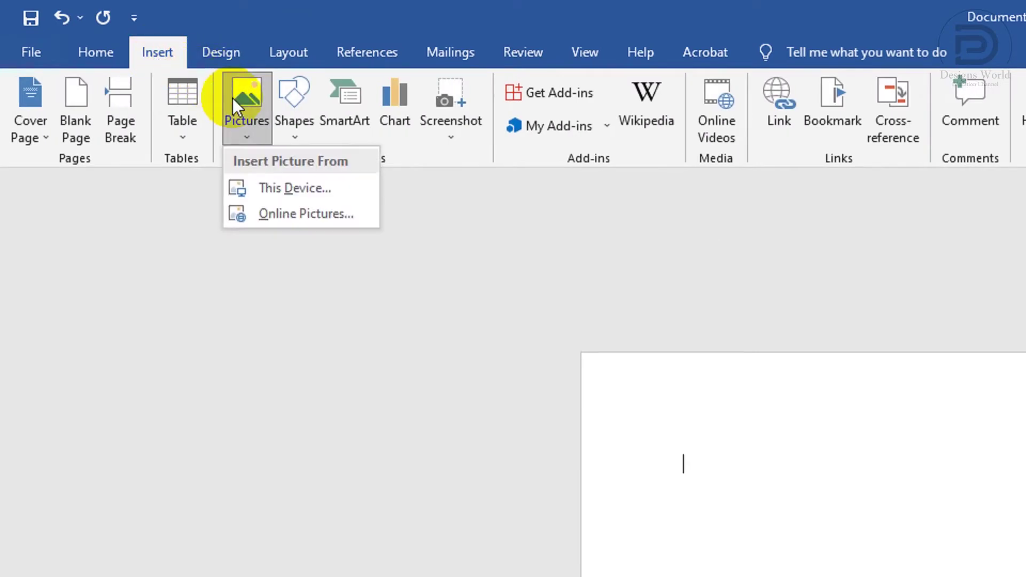
left_click(272, 186)
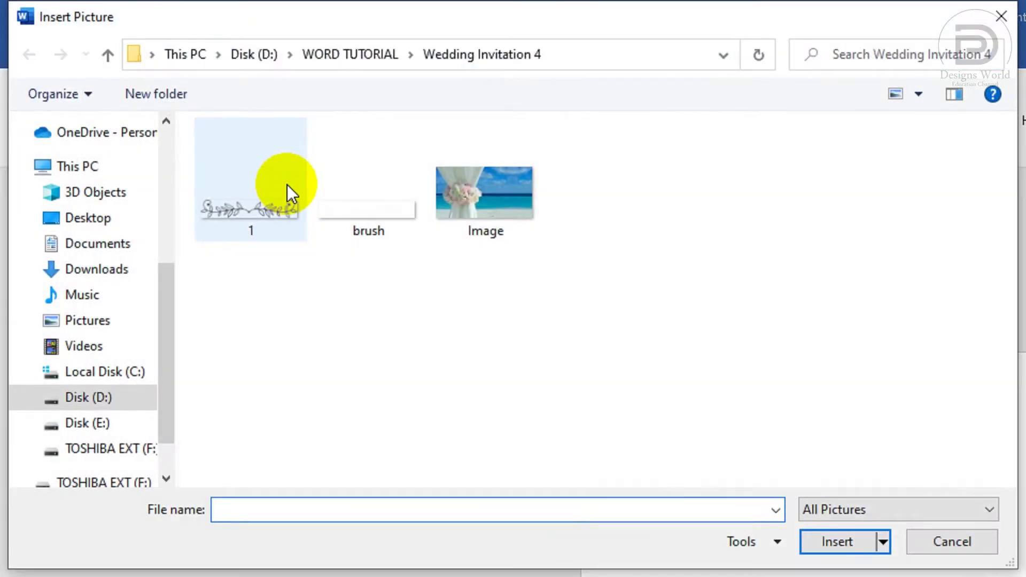
left_click(453, 221)
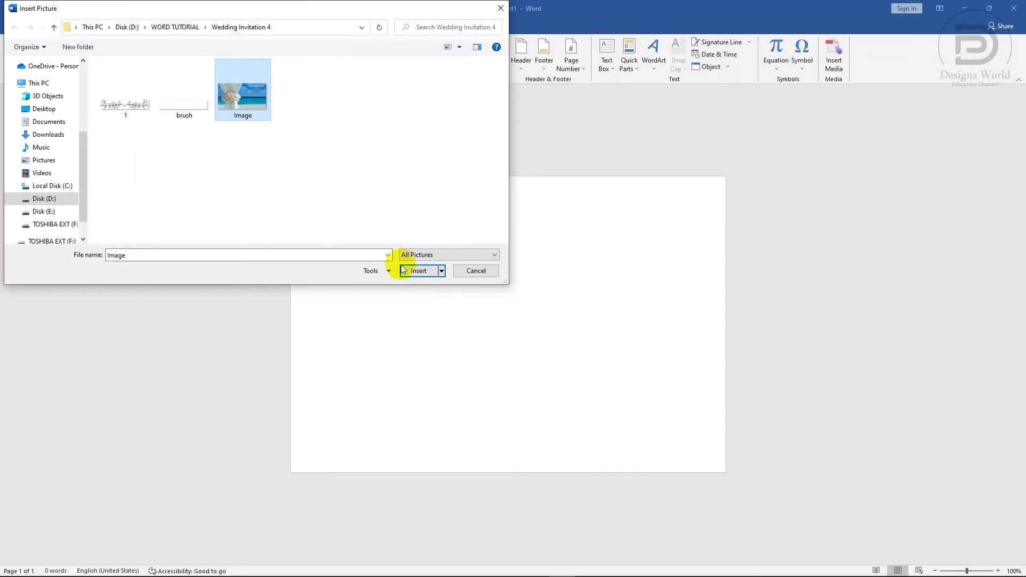
left_click(403, 270)
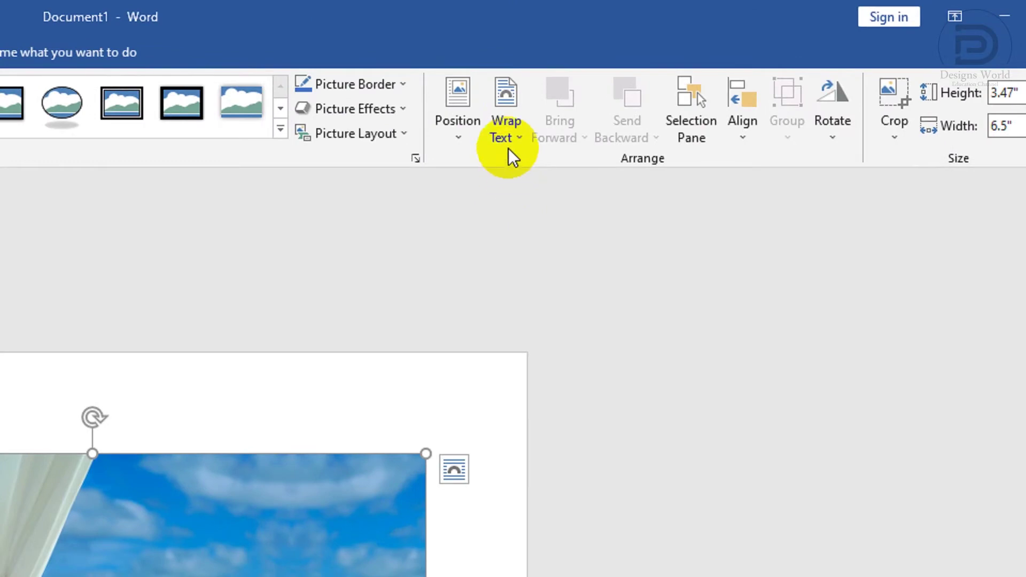
- Place the beach photo behind text and stretch it to fill the whole page
left_click(715, 64)
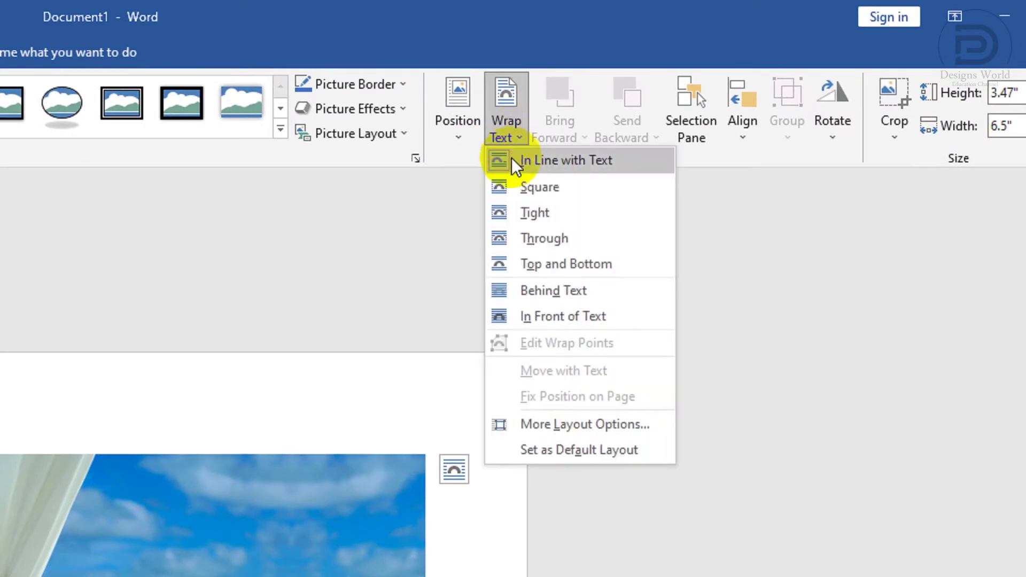
left_click(533, 295)
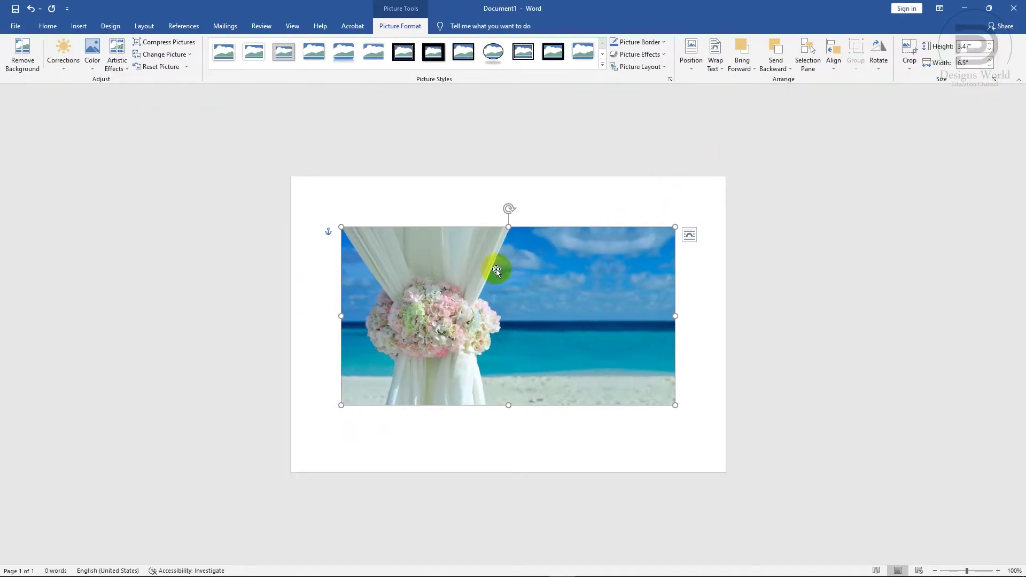
left_click_drag(496, 270, 413, 212)
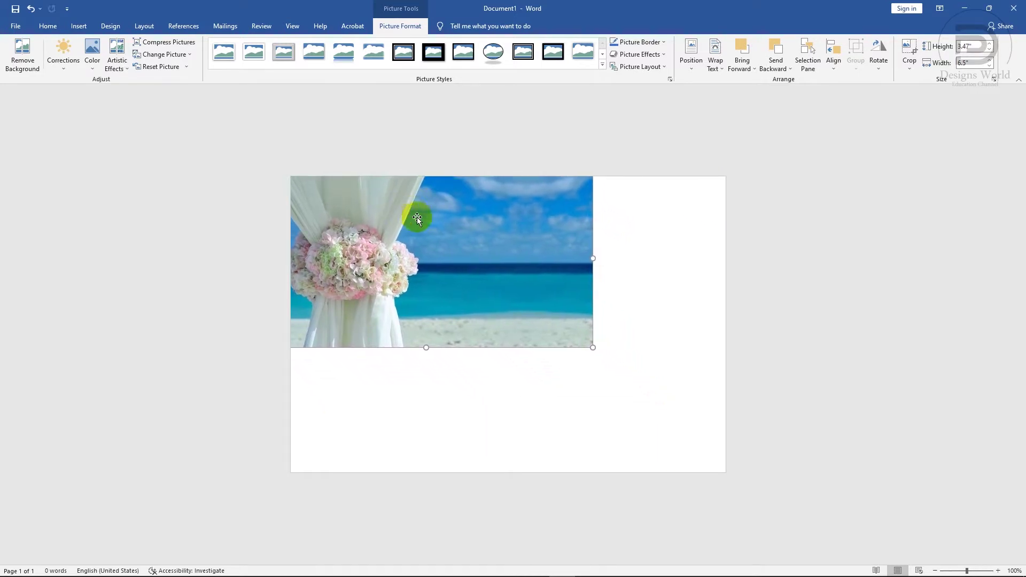
left_click_drag(593, 348, 734, 473)
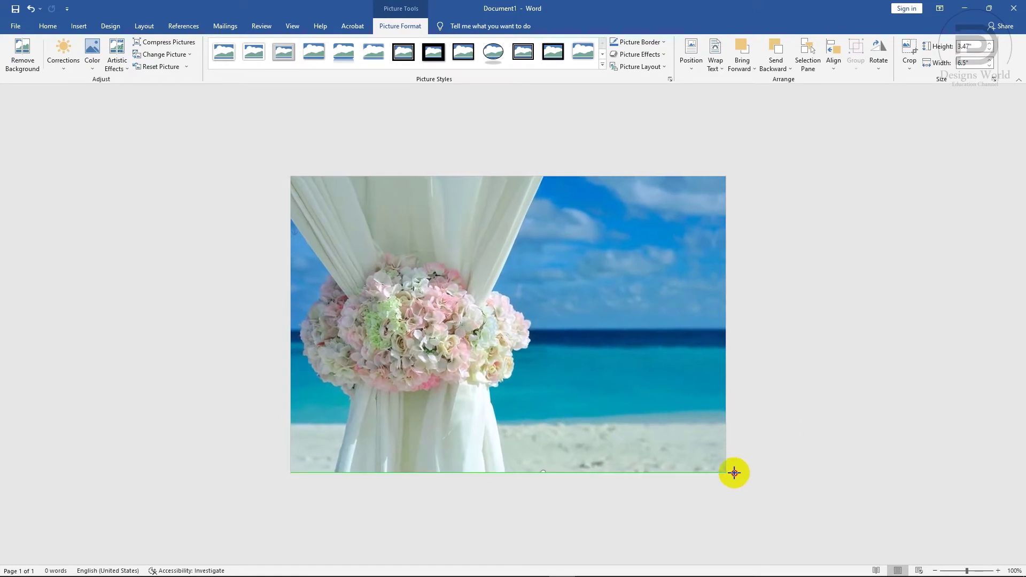
left_click_drag(736, 474, 735, 474)
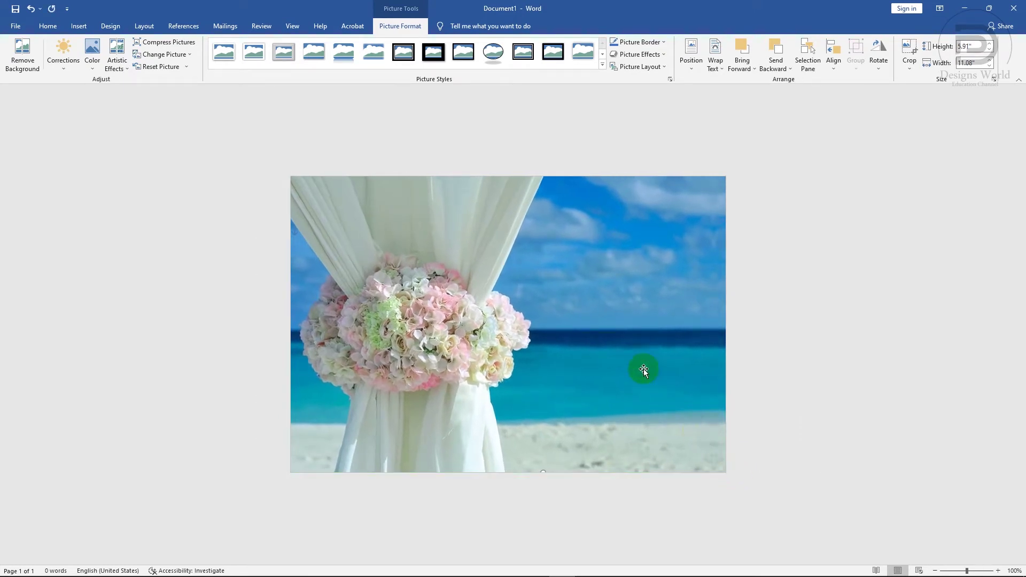
left_click_drag(634, 368, 618, 369)
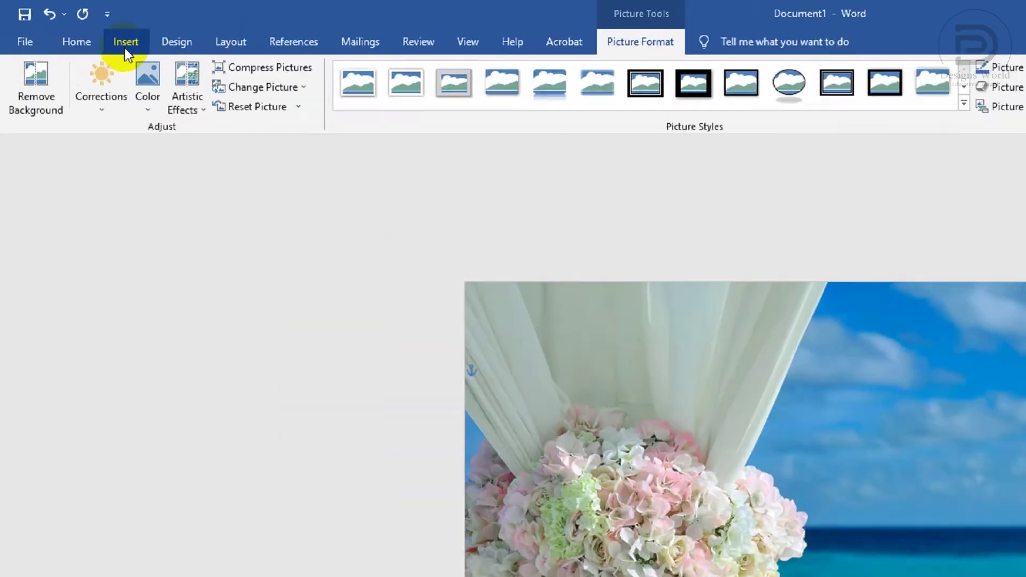
left_click(78, 28)
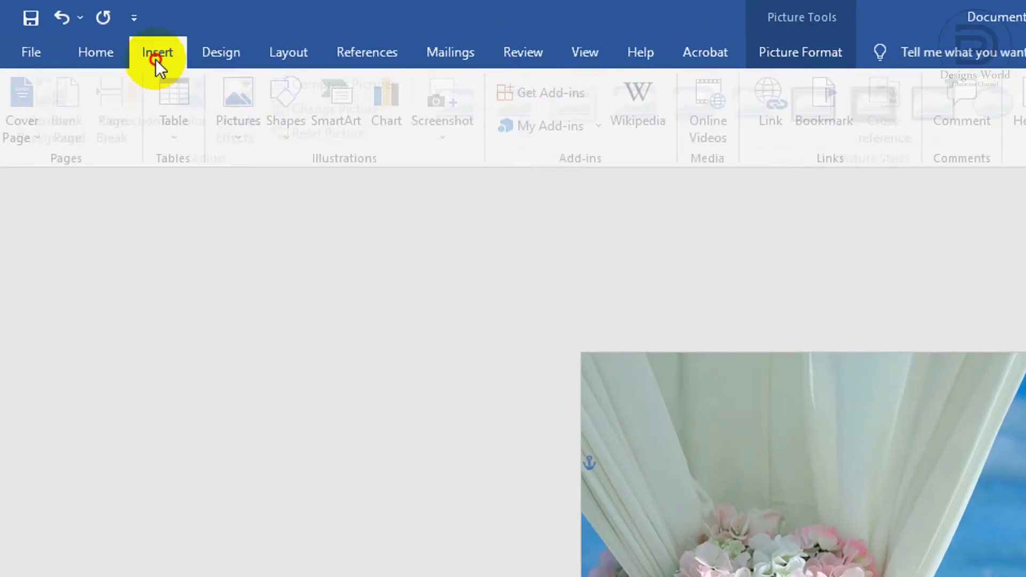
- Draw a rectangle just inside the edges of the beach photo
left_click(293, 85)
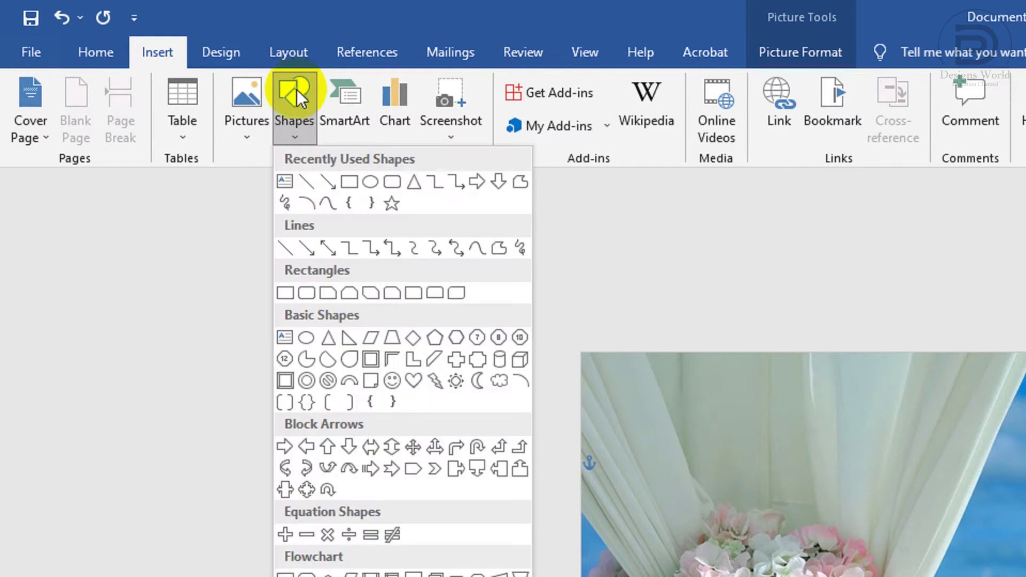
left_click(351, 188)
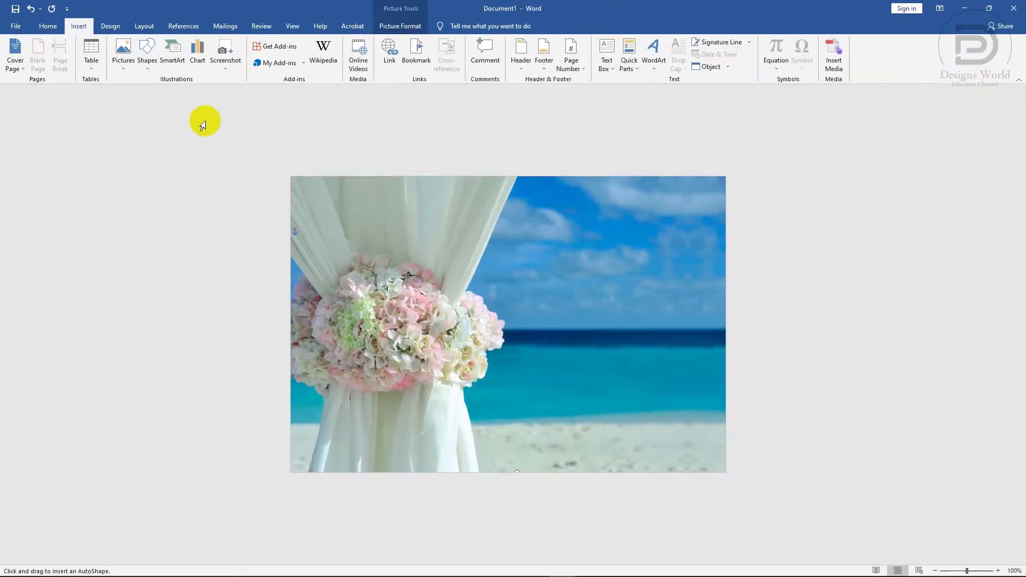
left_click_drag(296, 183, 702, 444)
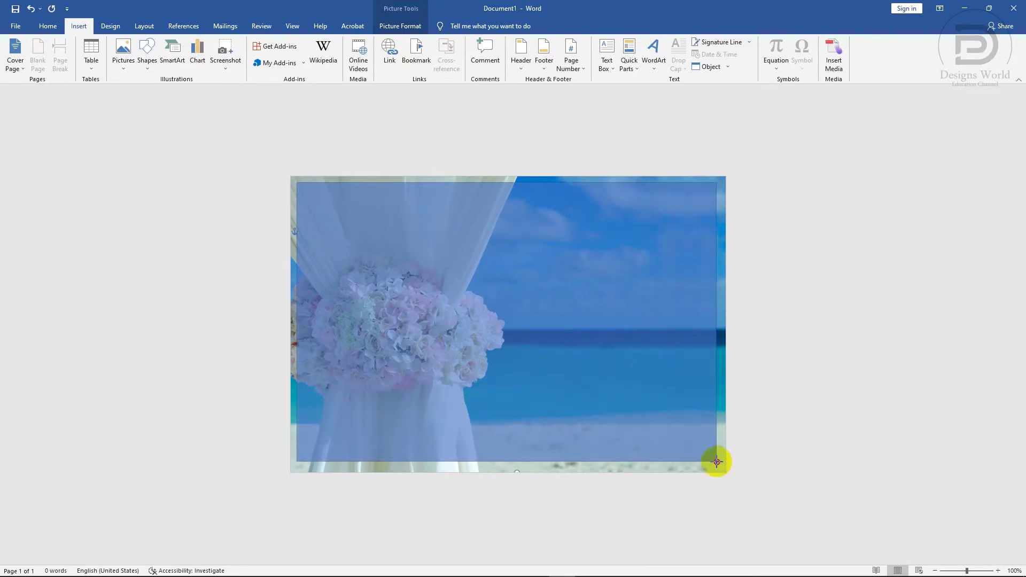
left_click_drag(702, 444, 719, 466)
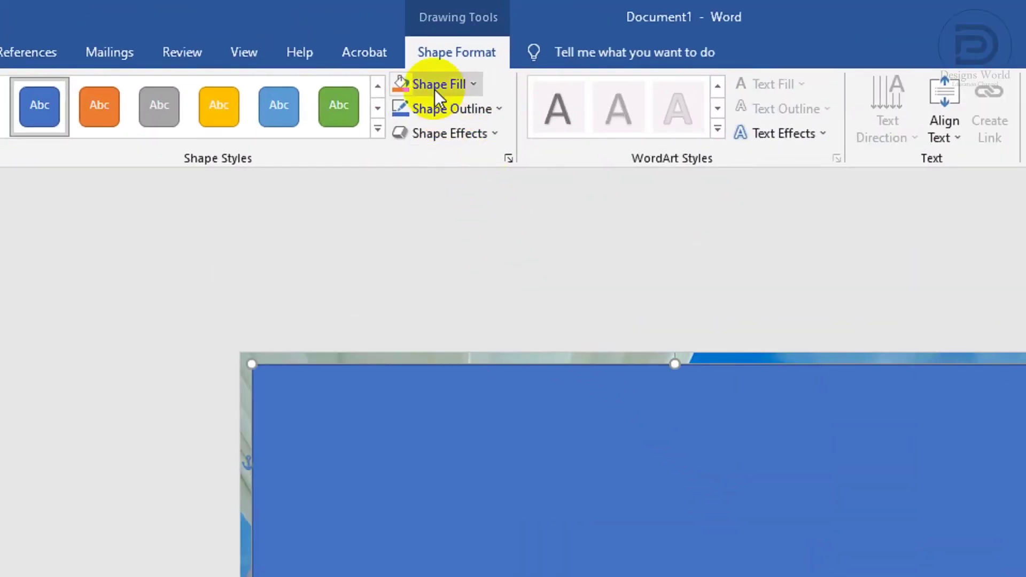
- Give the rectangle no fill and a white ¾ pt outline, then deselect it
left_click(435, 89)
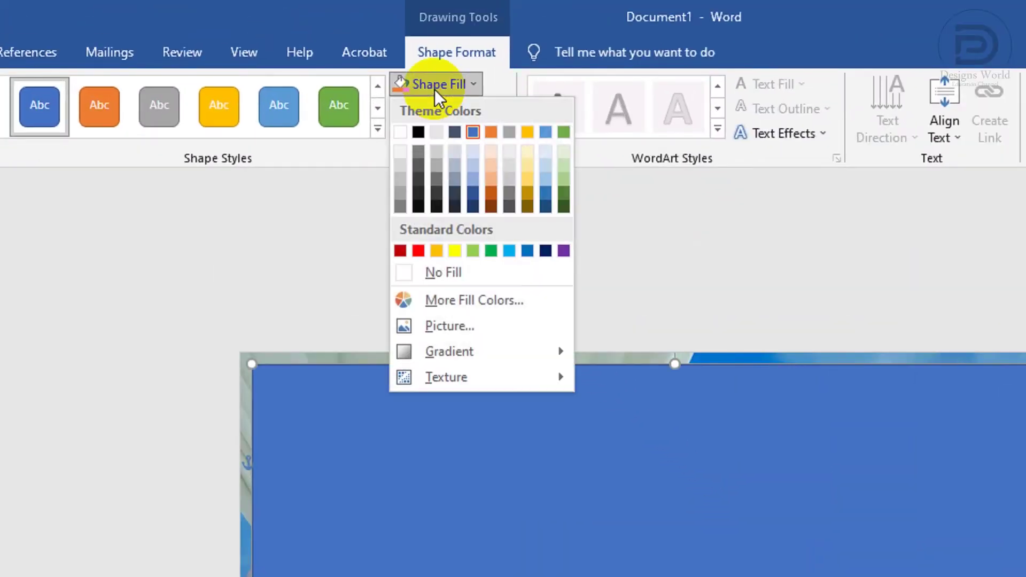
left_click(439, 272)
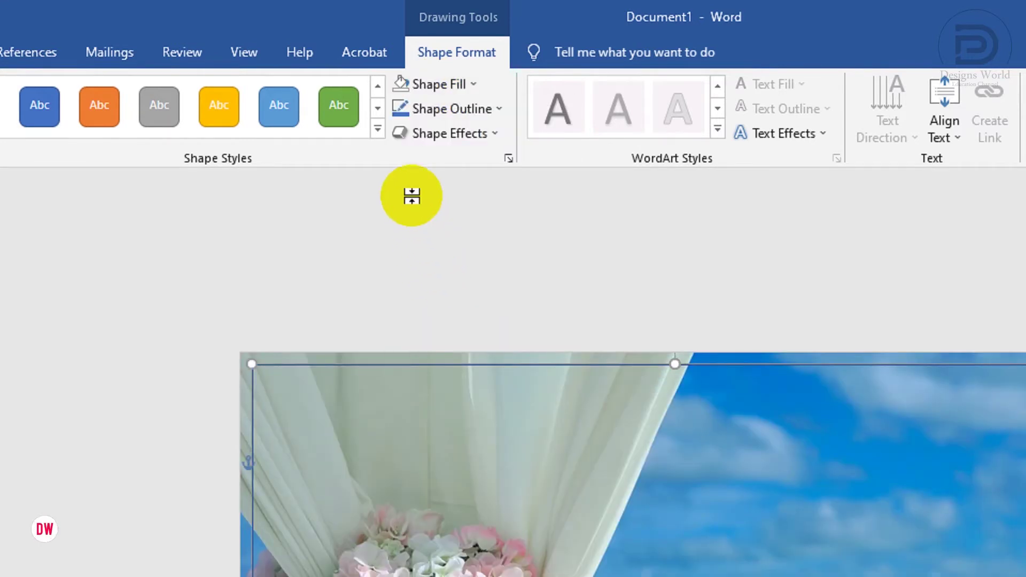
left_click(431, 107)
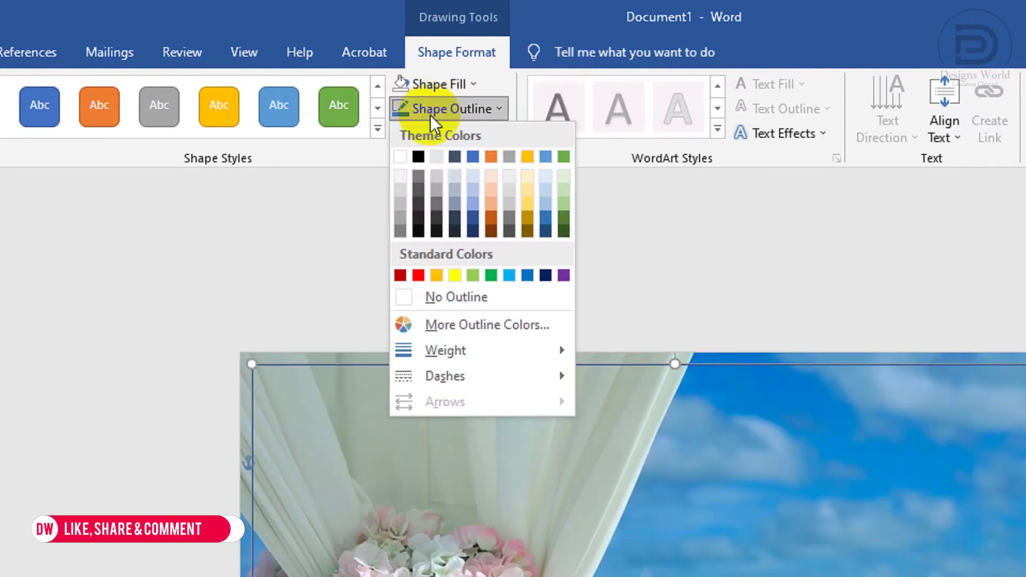
left_click(401, 156)
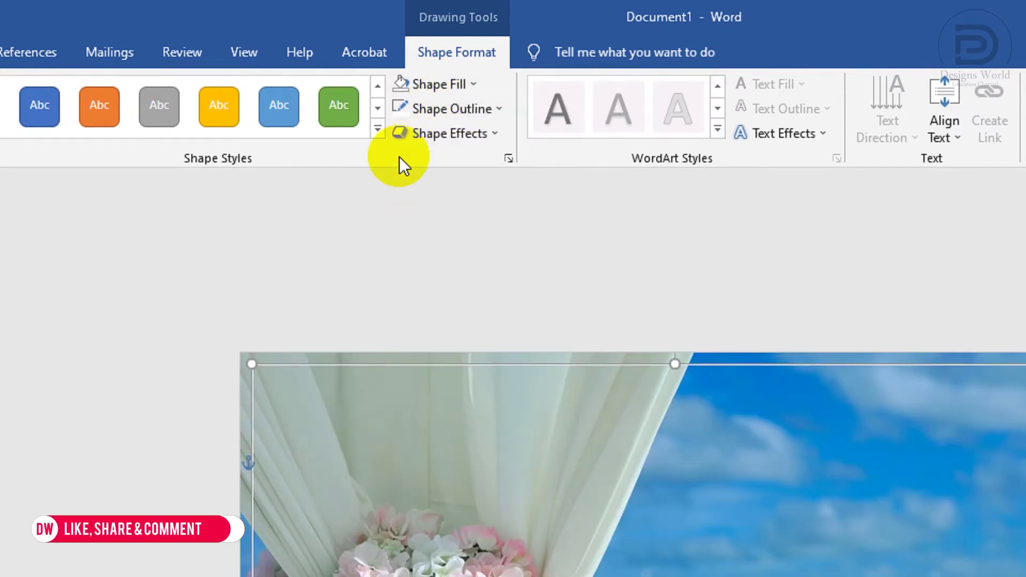
left_click(448, 111)
mouse_move(445, 351)
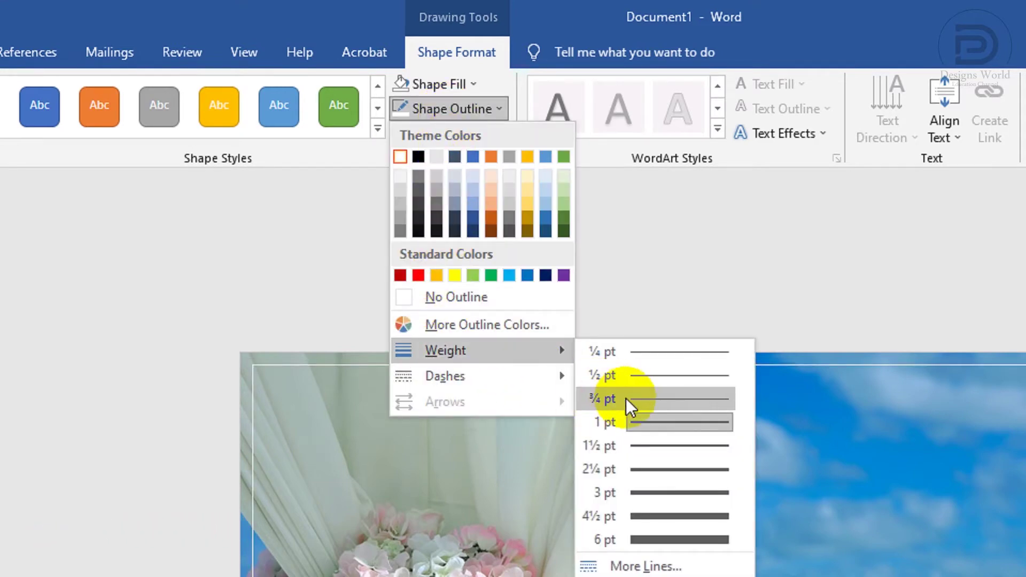
left_click(627, 398)
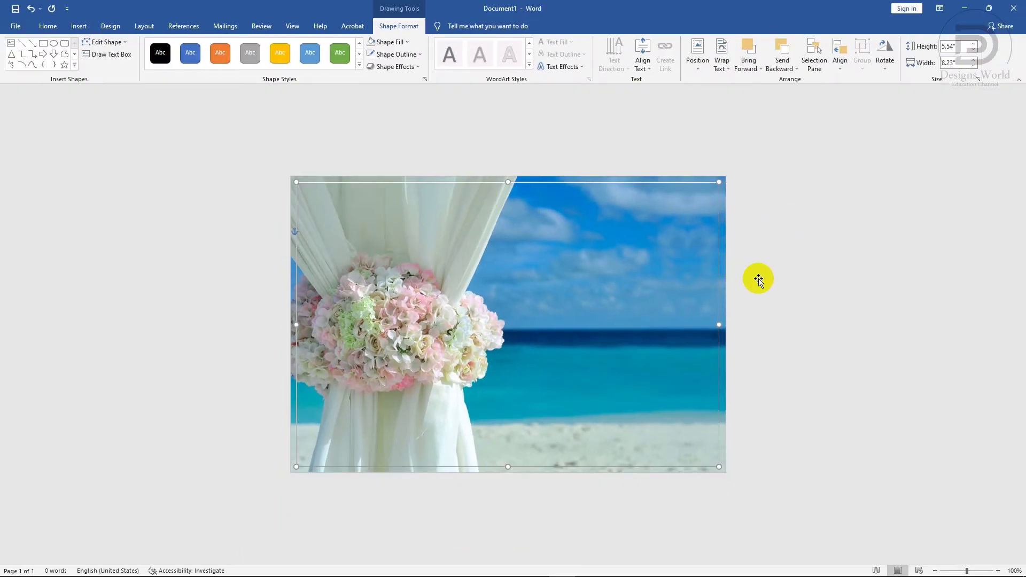
left_click(759, 278)
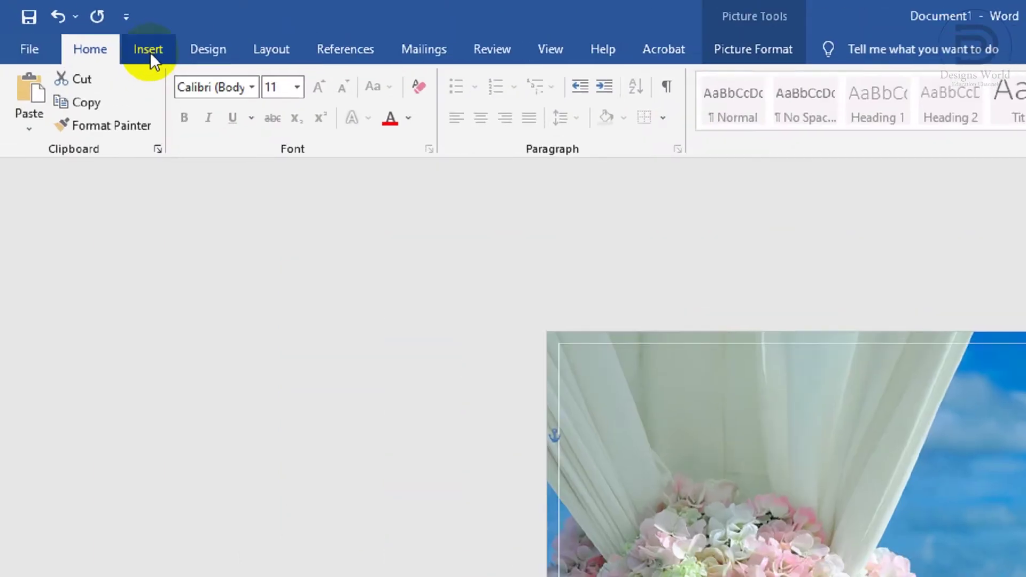
- Draw a text box over the curtain at the photo's upper left
left_click(80, 28)
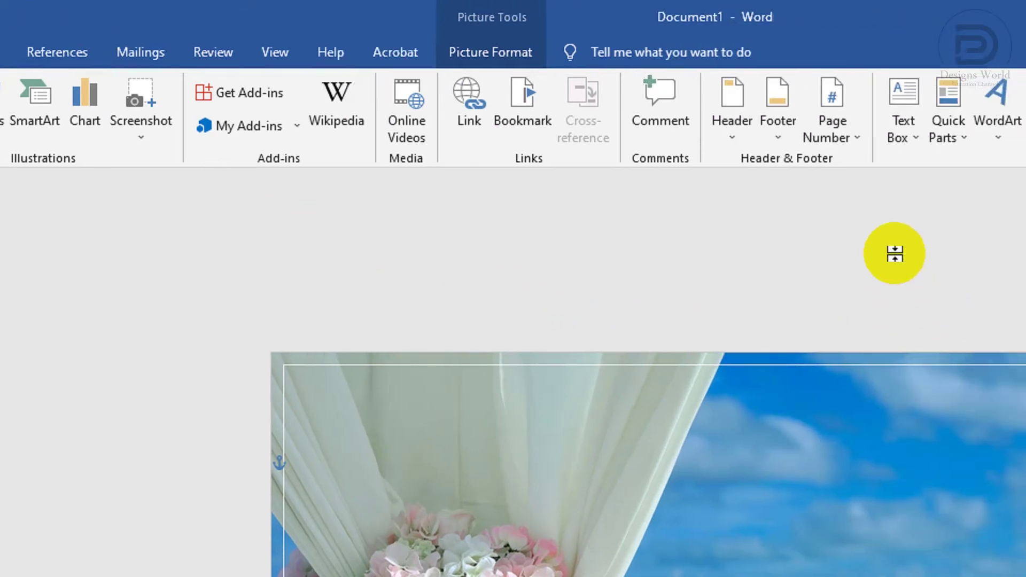
left_click(823, 143)
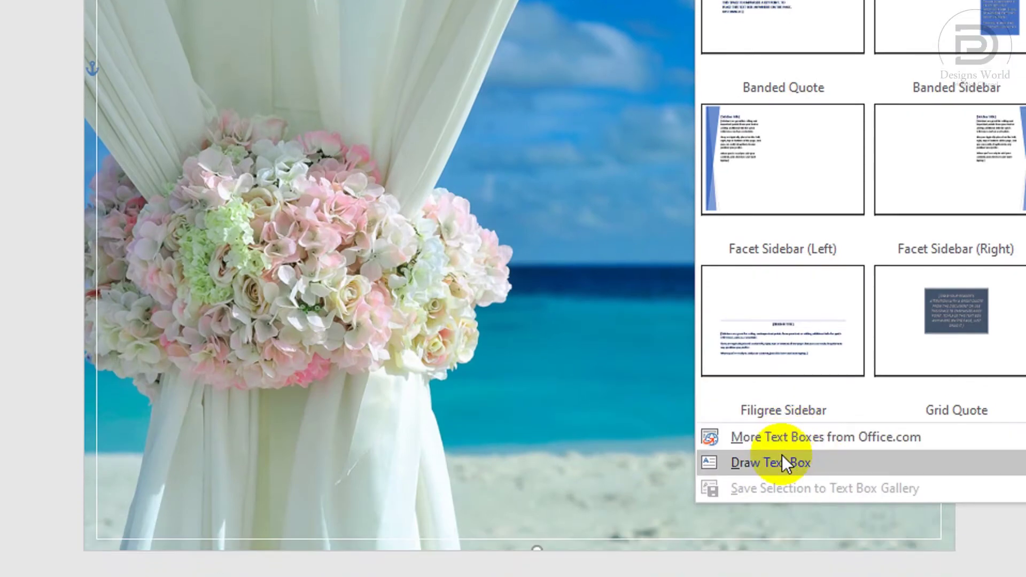
left_click(782, 459)
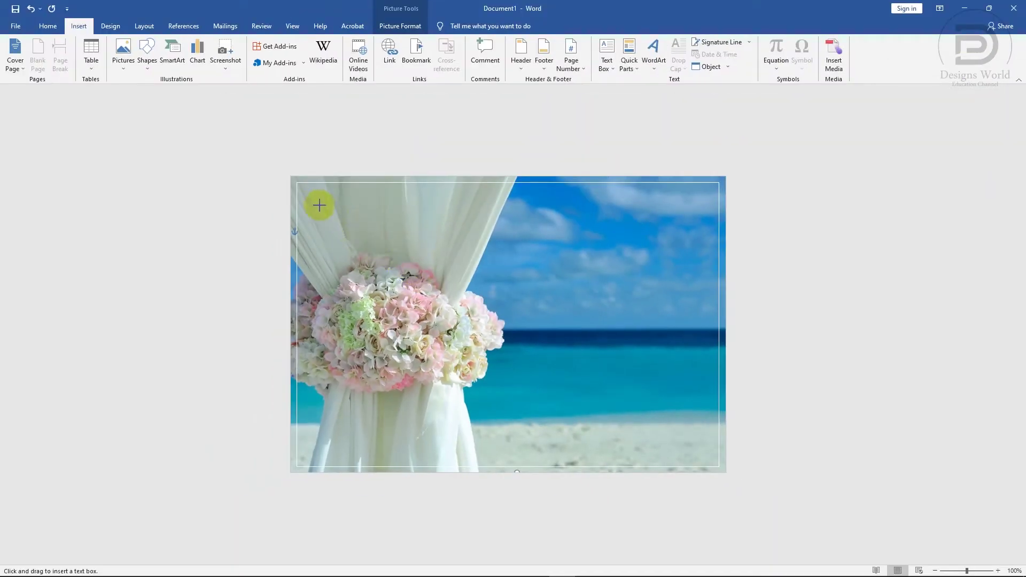
left_click_drag(319, 205, 465, 228)
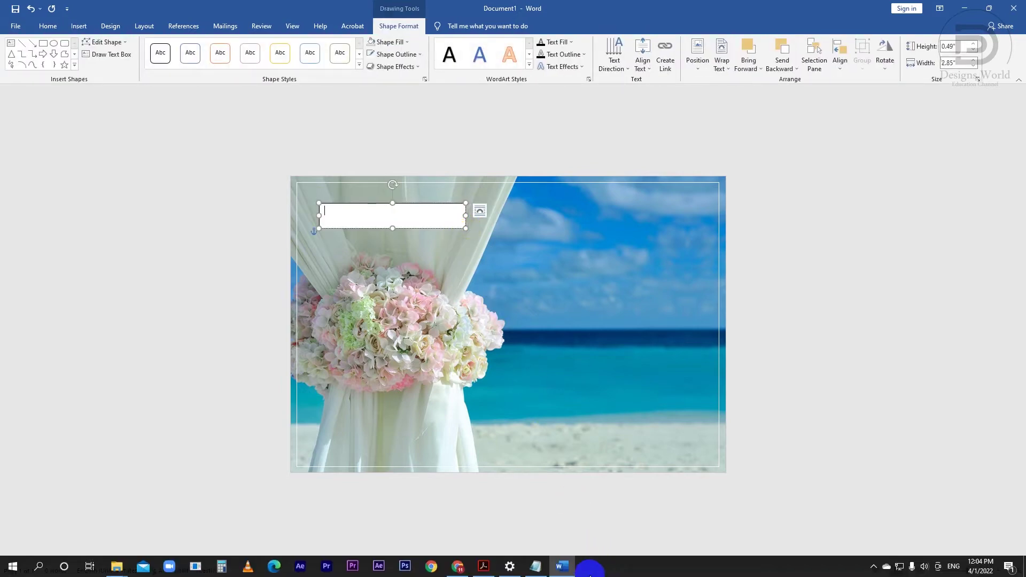
- Copy the 'Save the Date' line from the Notepad text
left_click(536, 566)
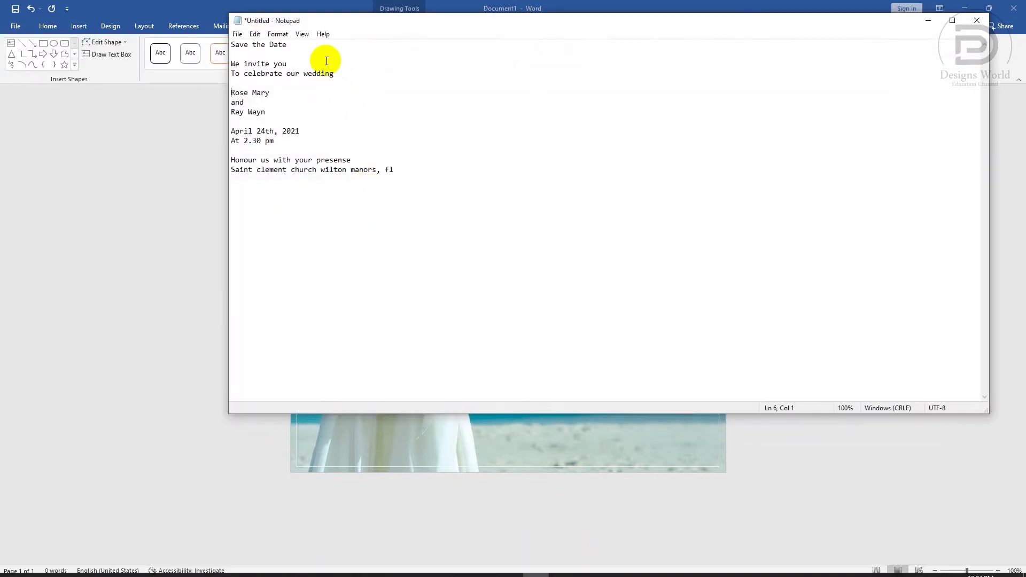
left_click_drag(287, 45, 231, 44)
left_click(255, 33)
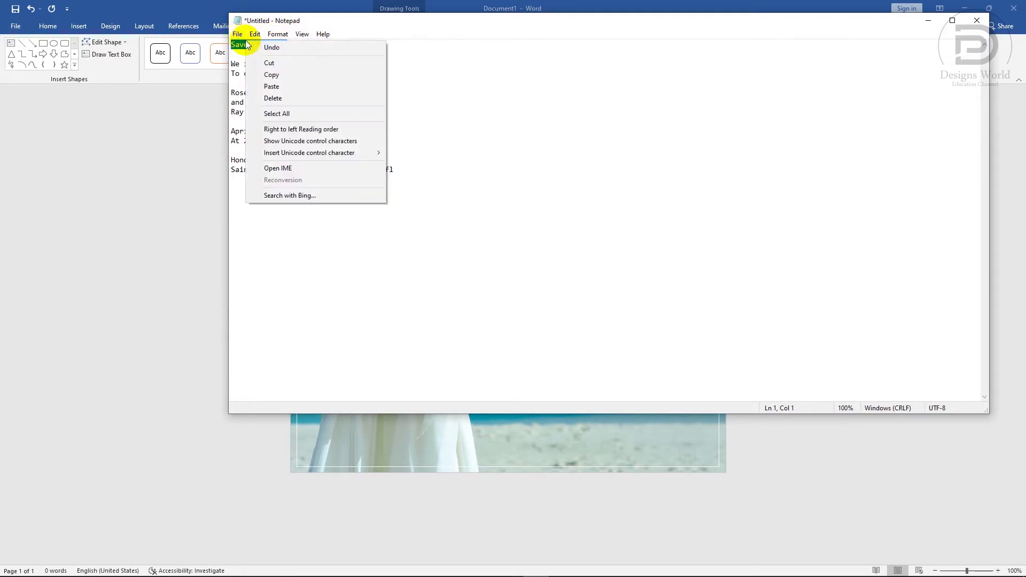
left_click(267, 73)
left_click(175, 127)
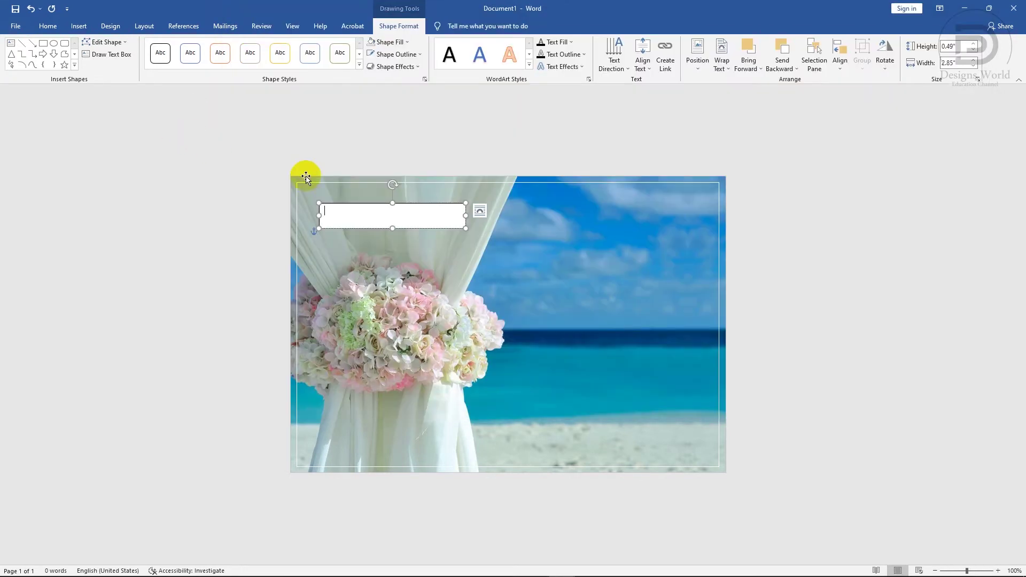
- Paste 'Save the Date' into the text box and remove its fill and outline
right_click(353, 218)
left_click(369, 264)
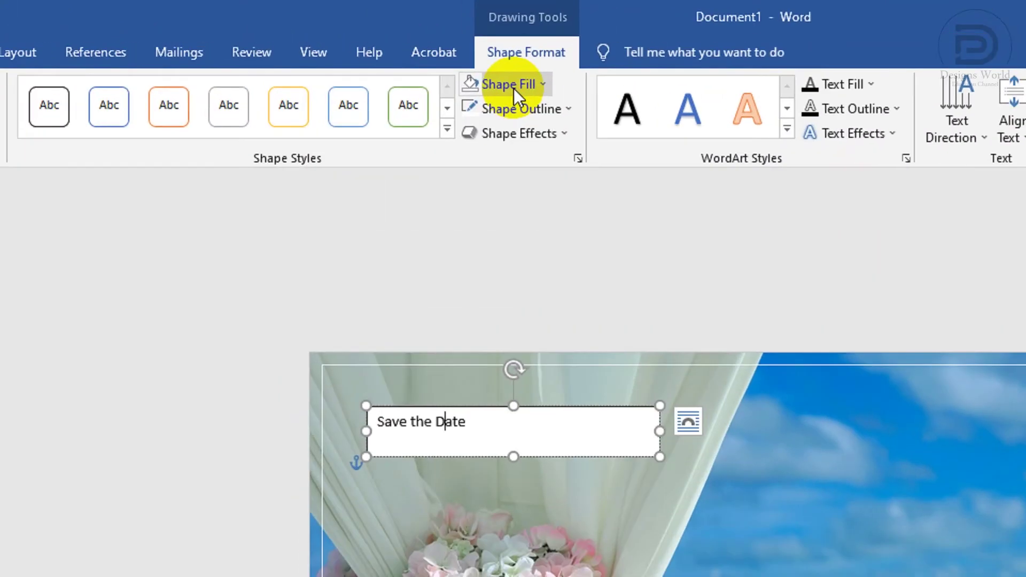
left_click(392, 44)
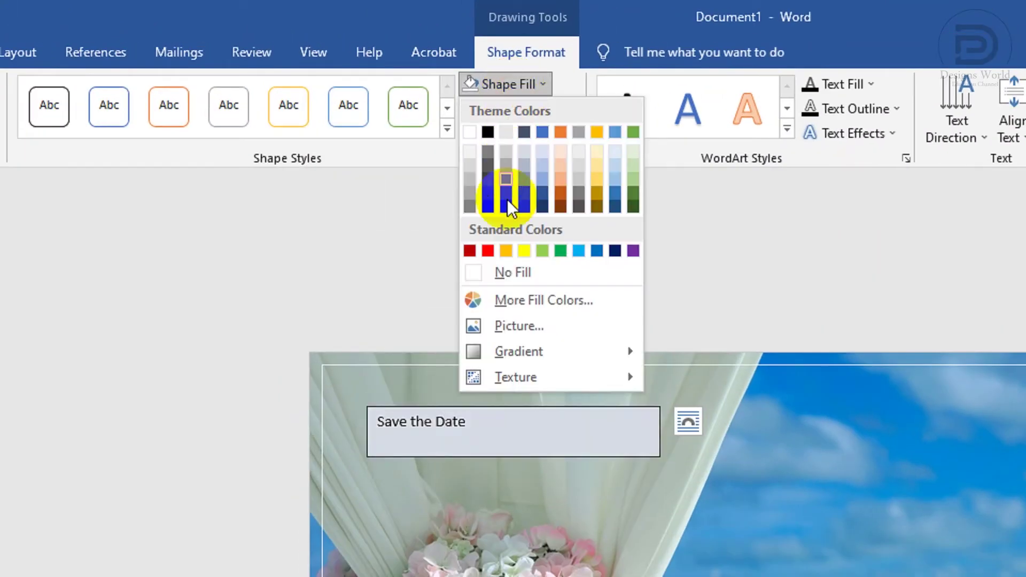
left_click(507, 273)
left_click(502, 104)
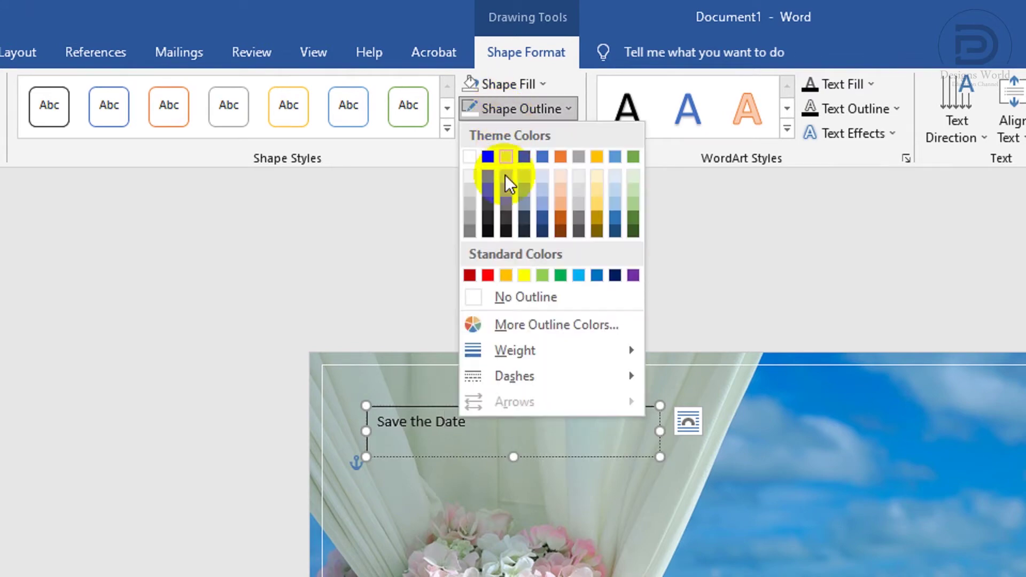
left_click(518, 295)
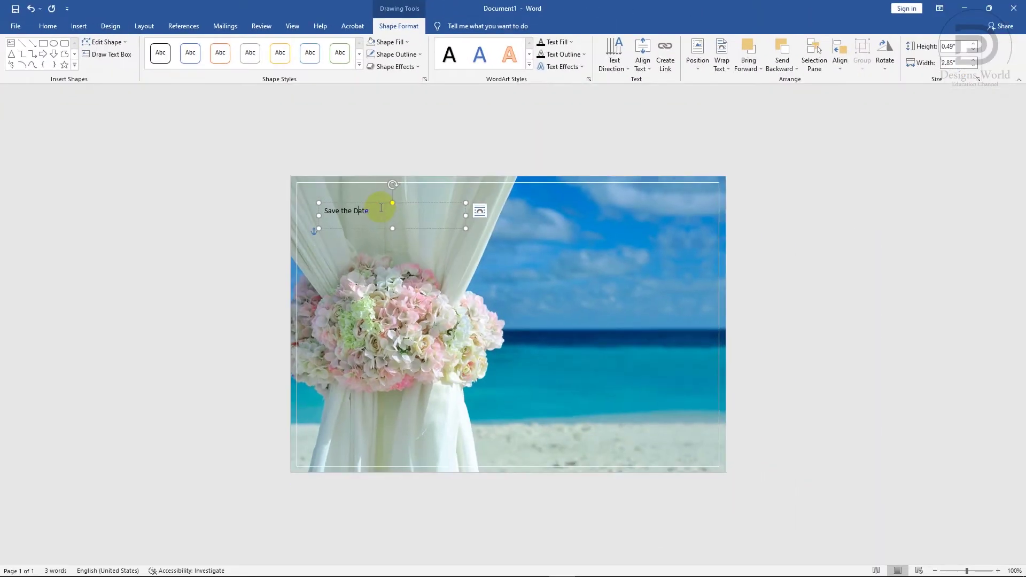
- Format the heading as white, bold, centred Great Vibes 28 pt
left_click_drag(373, 211, 321, 211)
type("Great Vibes")
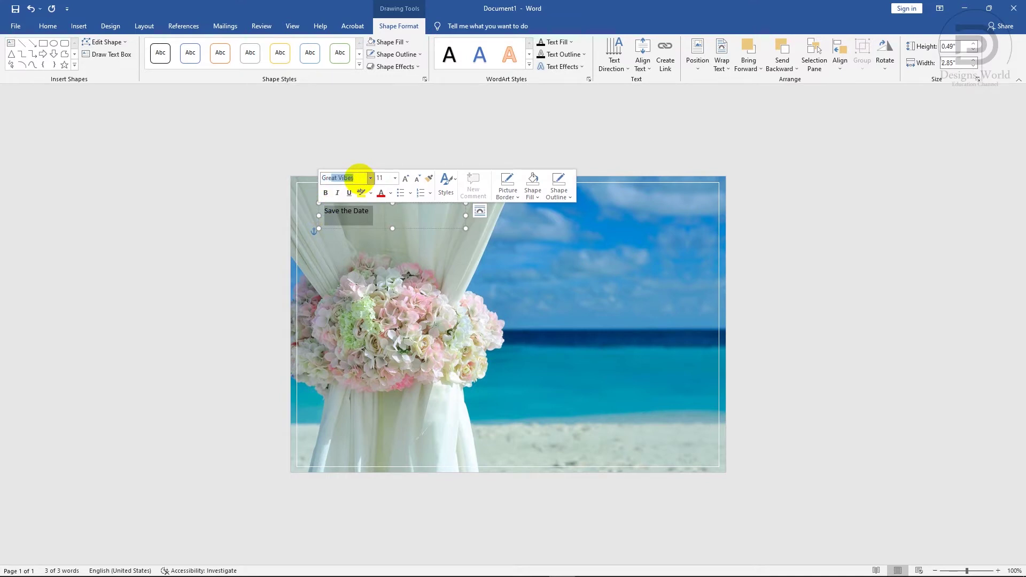
left_click(380, 177)
type("28")
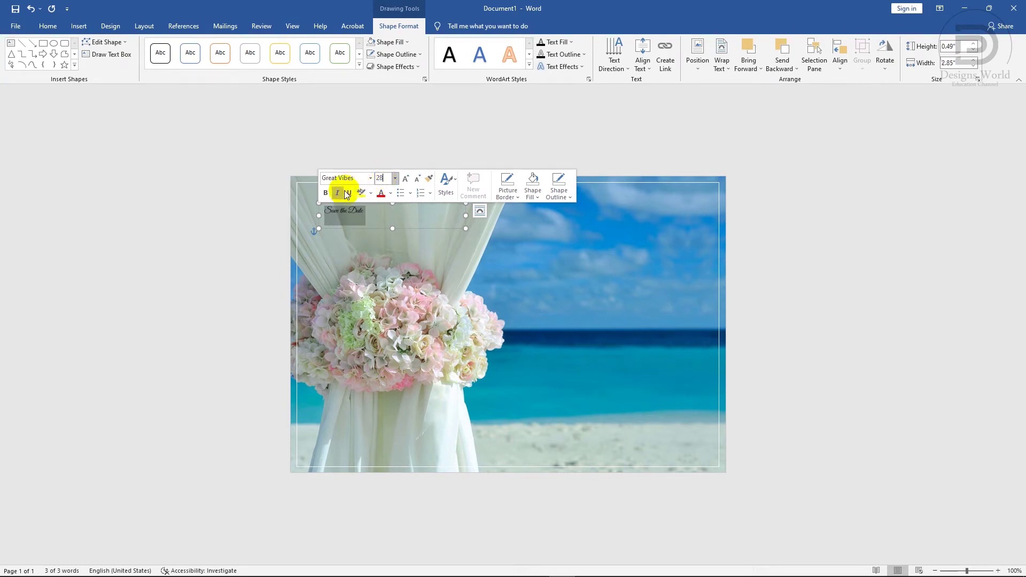
left_click(326, 193)
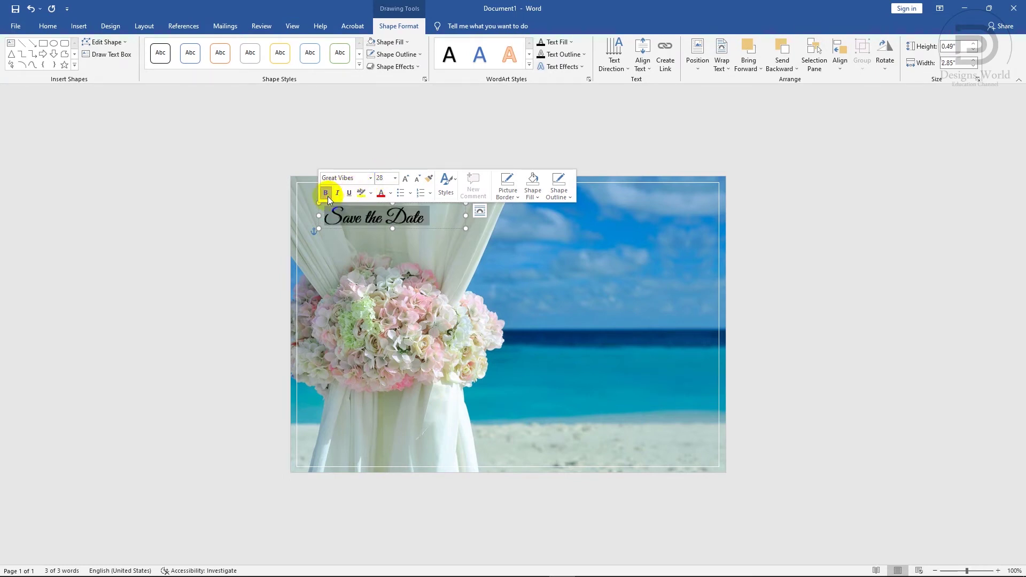
left_click(390, 196)
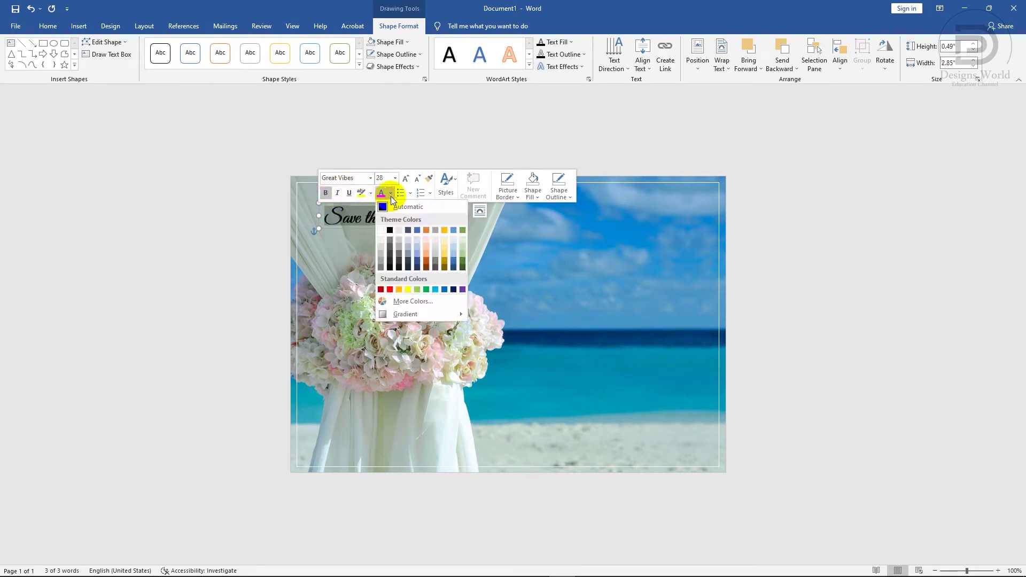
left_click(381, 229)
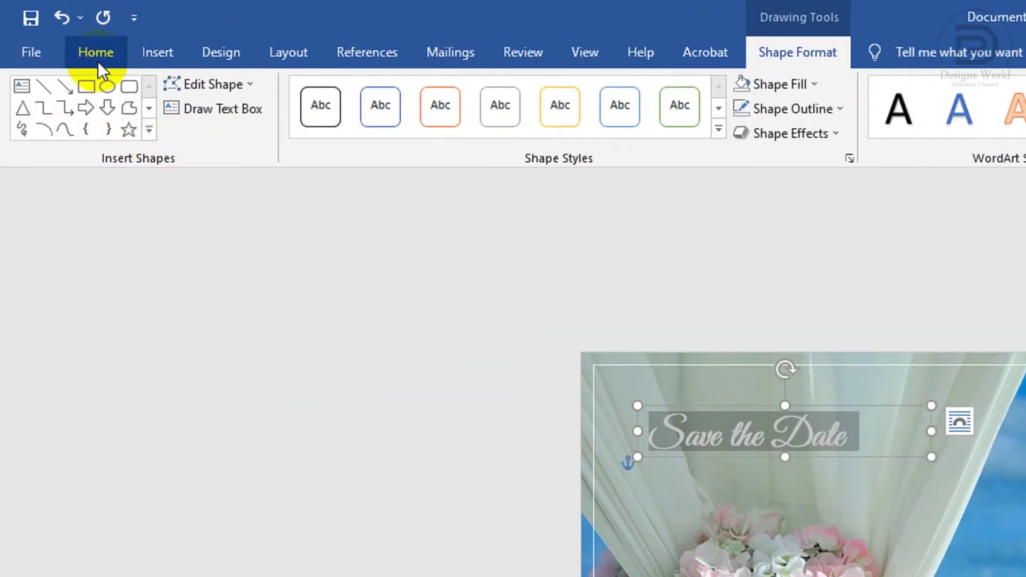
left_click(46, 28)
left_click(534, 130)
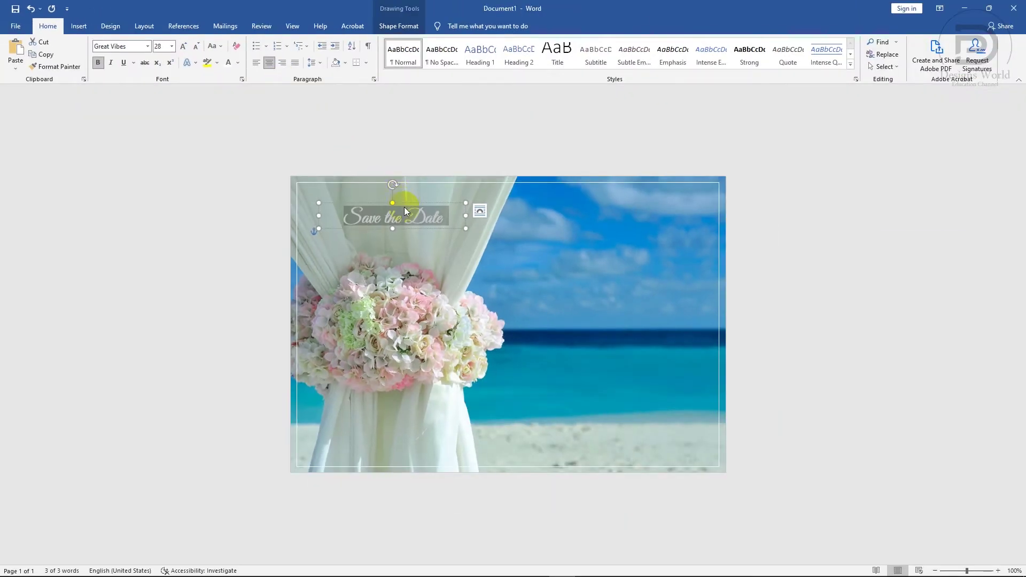
left_click_drag(404, 207, 406, 211)
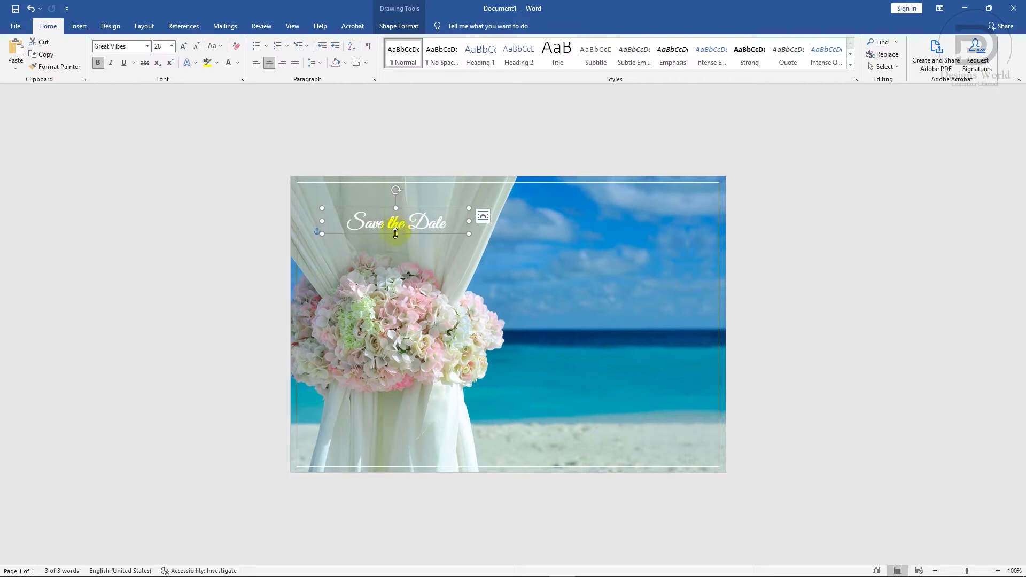
left_click(400, 261)
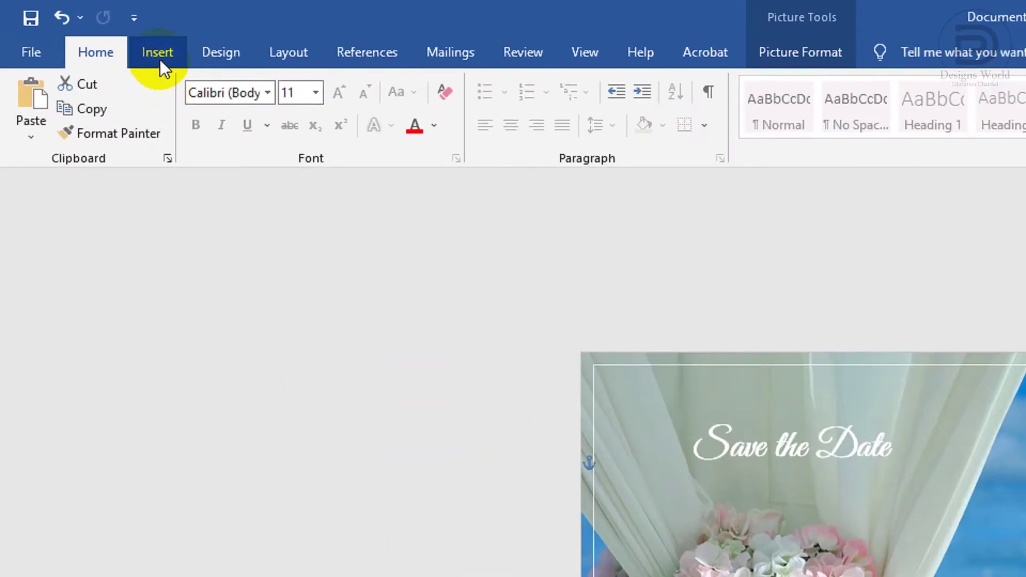
- Insert the vine ornament image '1' from this computer
left_click(79, 26)
left_click(241, 95)
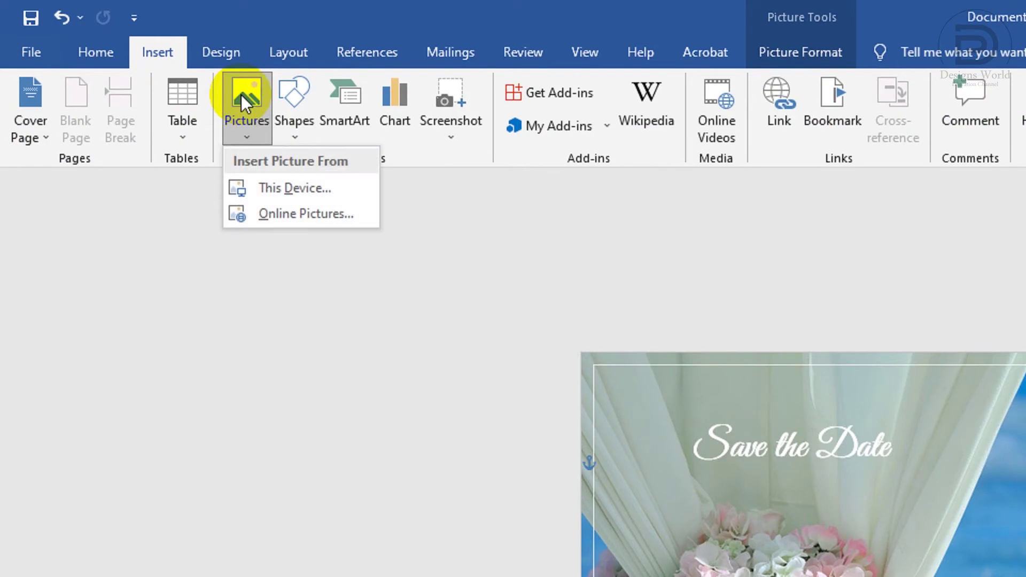
left_click(284, 198)
left_click(241, 205)
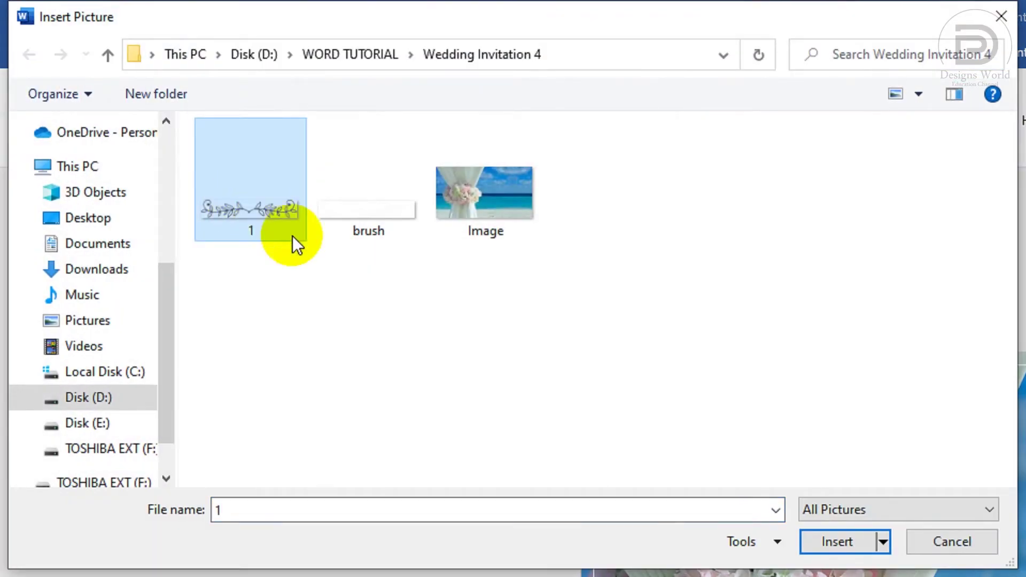
left_click(419, 271)
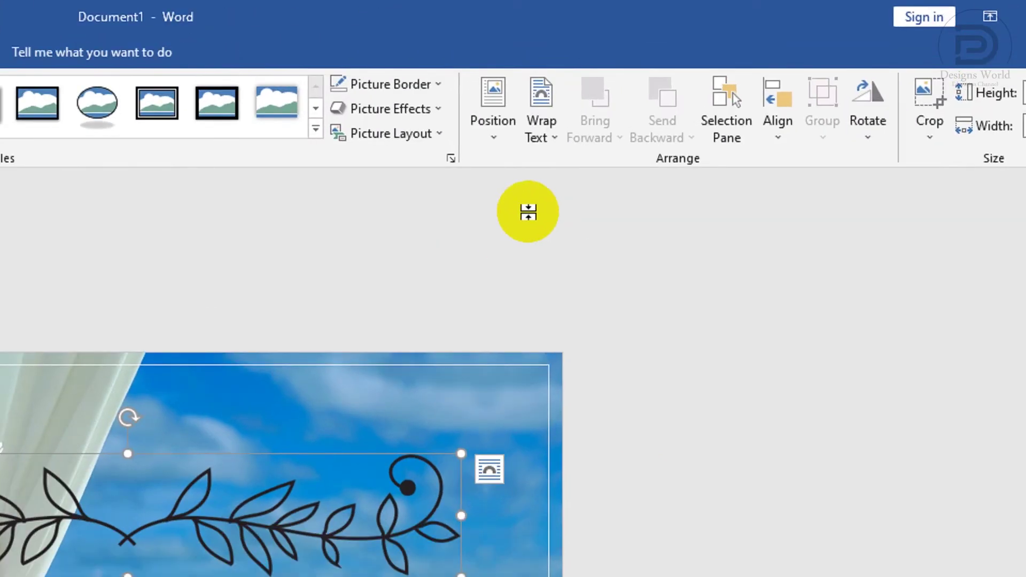
- Float the vine ornament over the photo, shrink it, and centre it beneath the heading
left_click(715, 67)
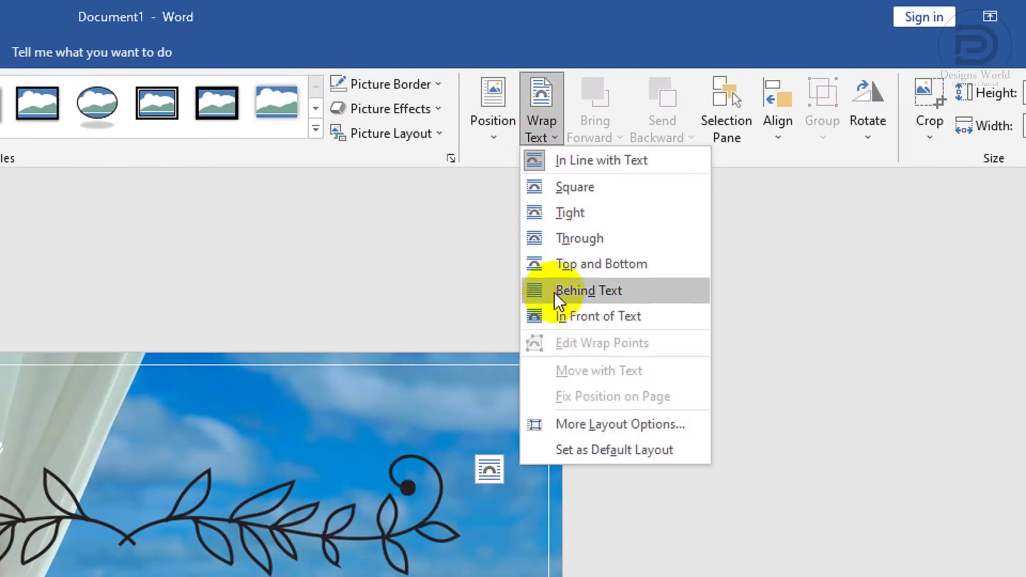
left_click(560, 319)
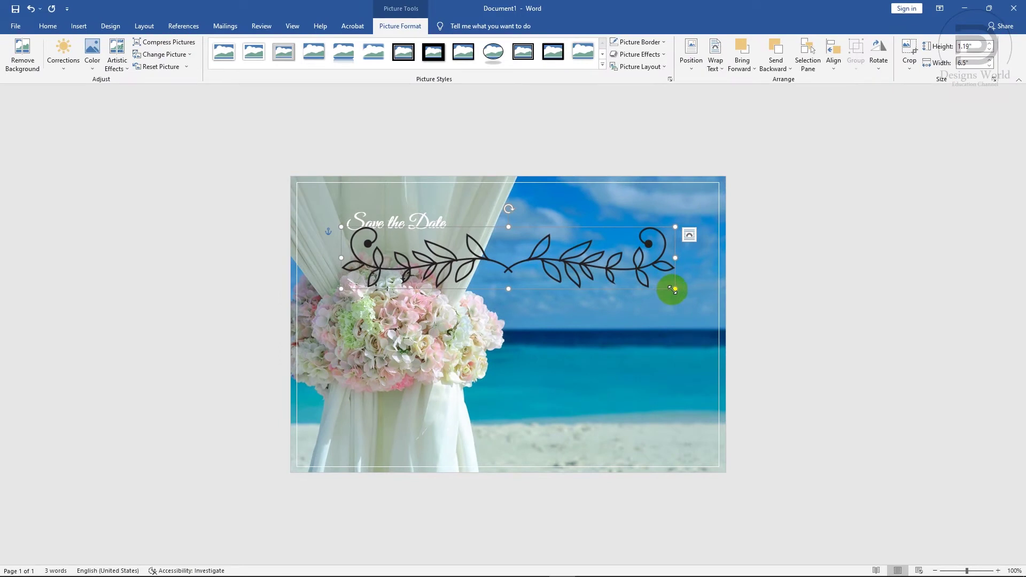
left_click_drag(673, 288, 432, 243)
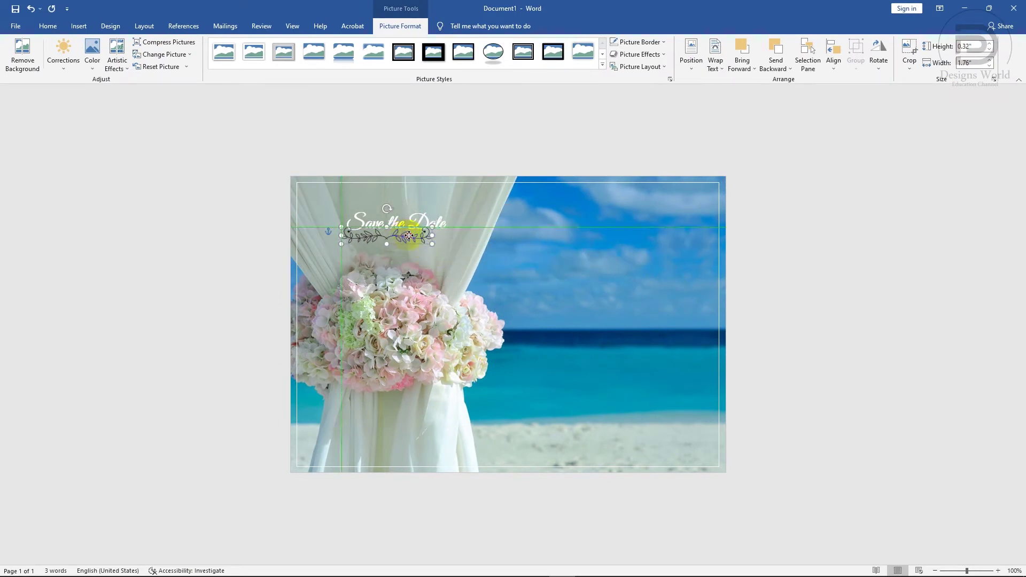
left_click_drag(408, 236, 435, 245)
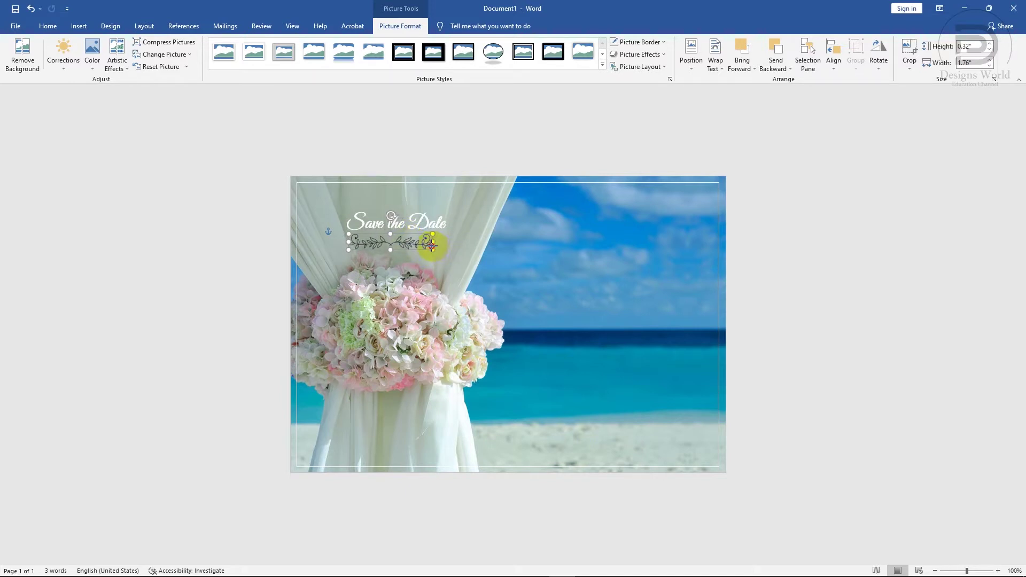
key("ctrl+z")
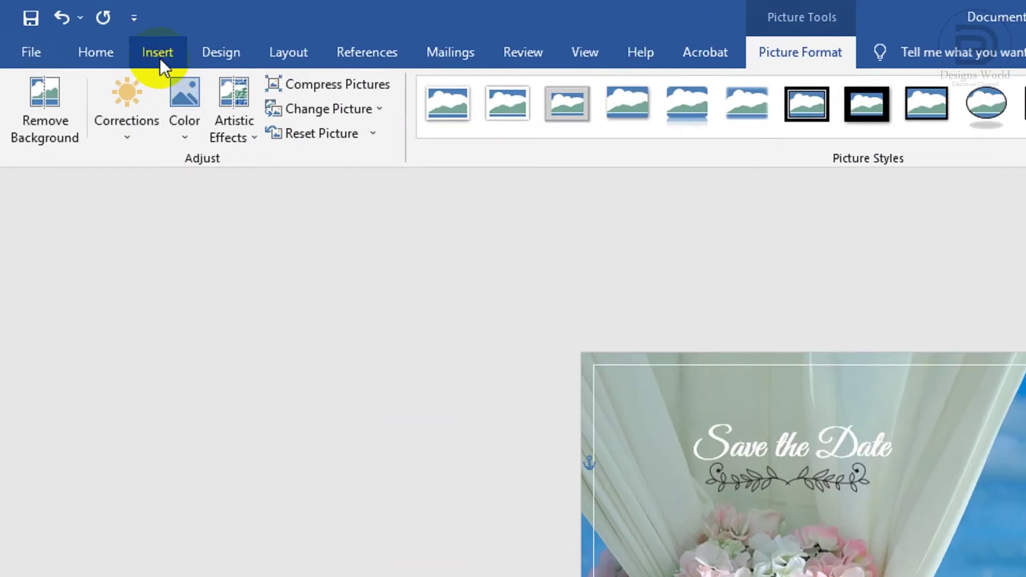
left_click(78, 25)
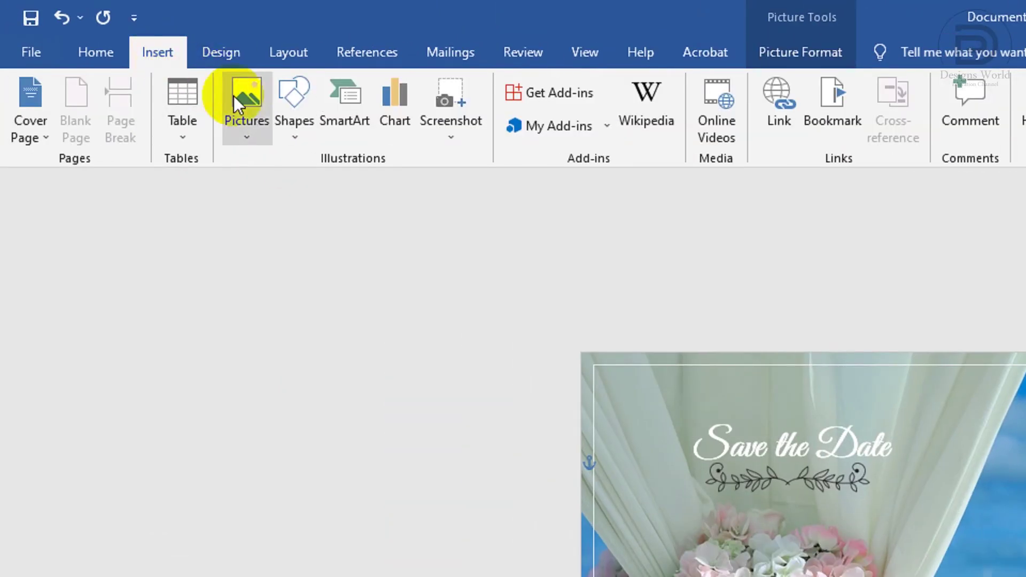
- Add the white brush-stroke picture from this computer and select it
left_click(120, 51)
left_click(274, 184)
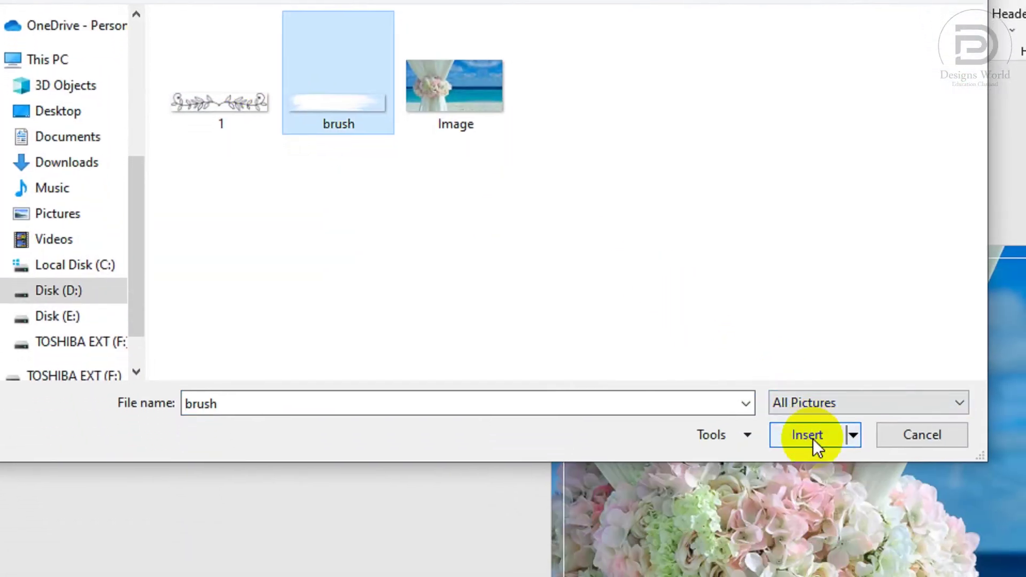
left_click(837, 541)
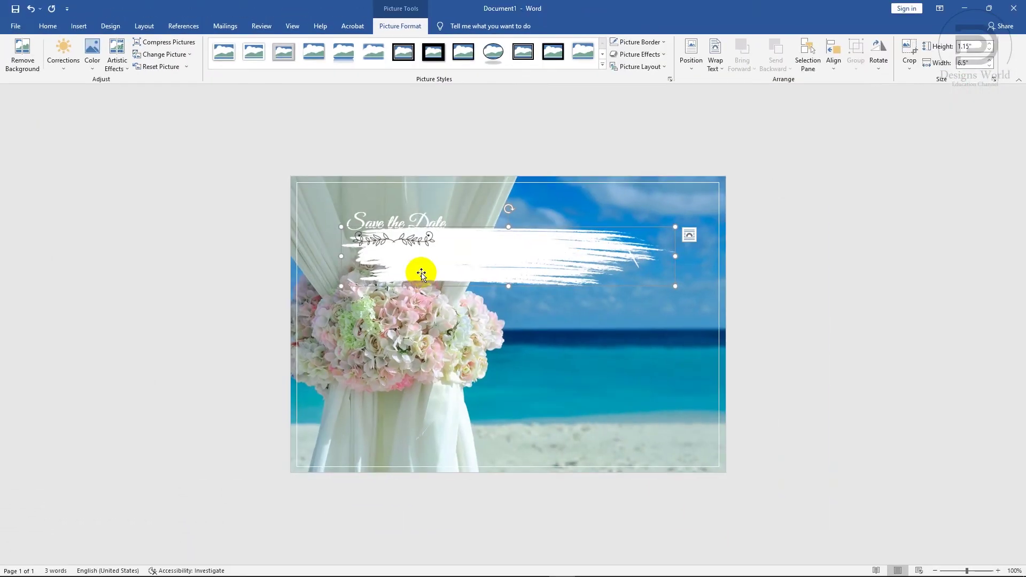
- Put the brush stroke behind text, shrink it to about 0.44 by 3.08 inches, and move it top right
left_click(718, 66)
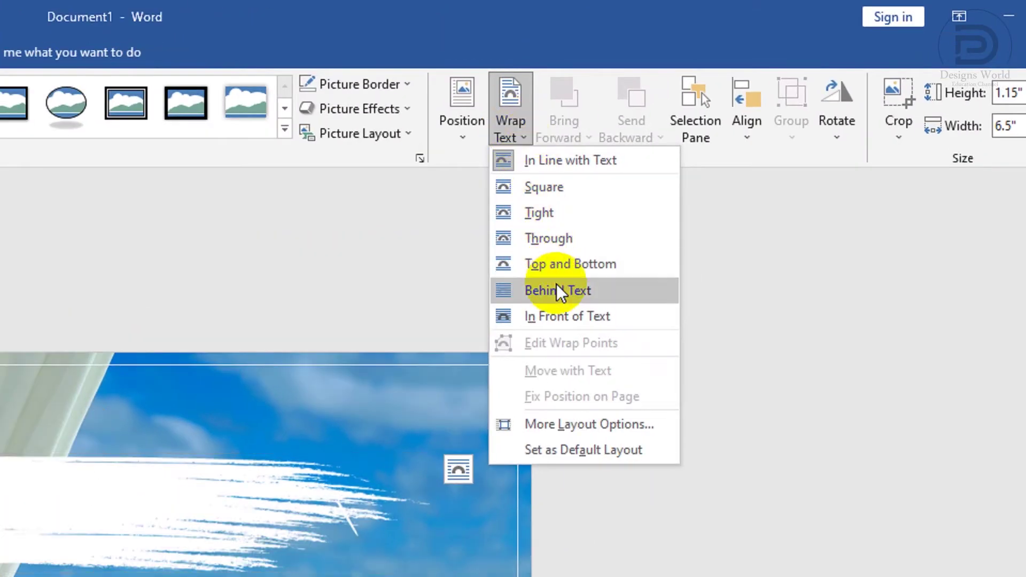
left_click(559, 291)
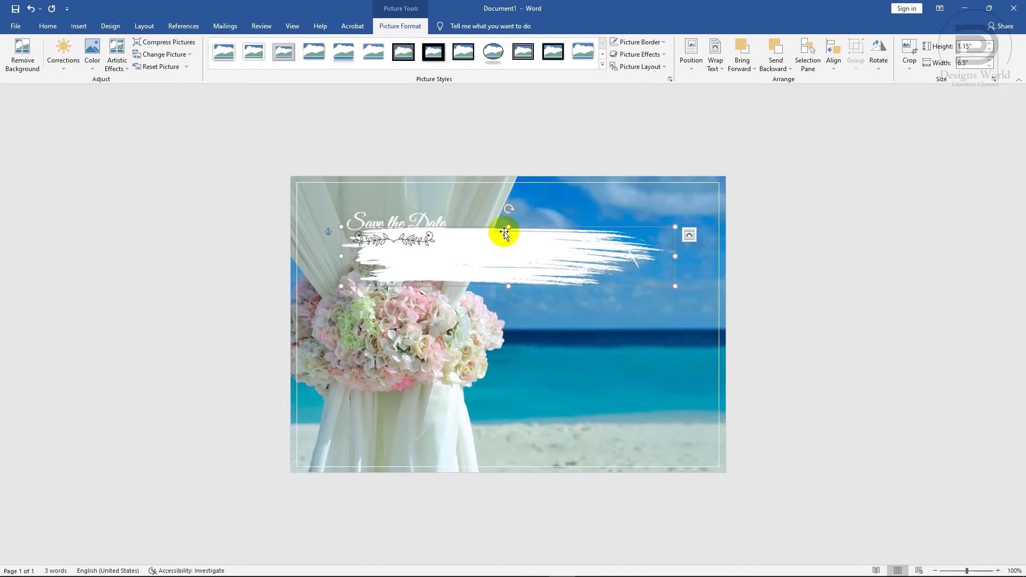
left_click_drag(340, 228, 496, 264)
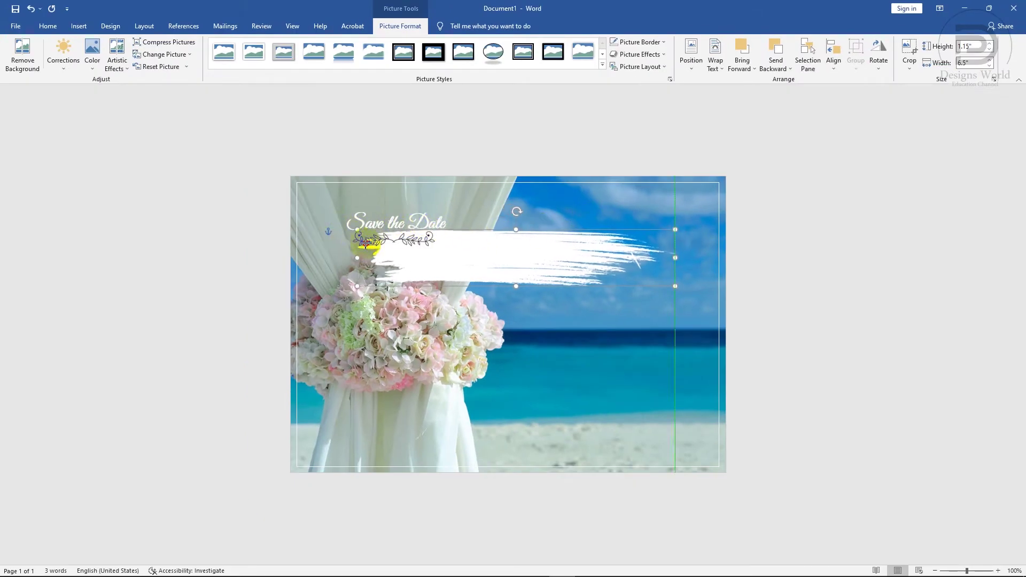
left_click_drag(496, 264, 516, 259)
left_click_drag(597, 284, 630, 225)
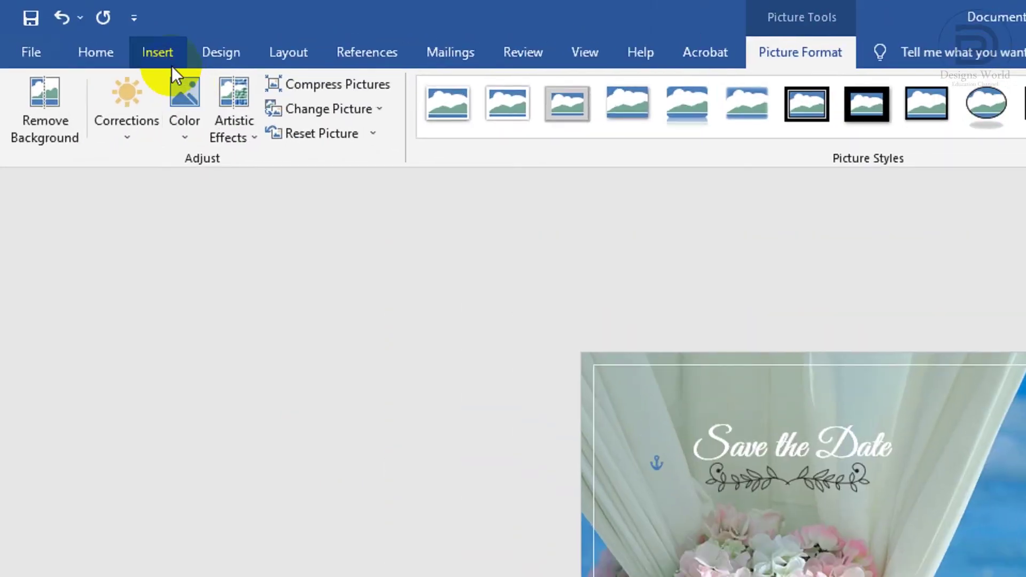
left_click(171, 66)
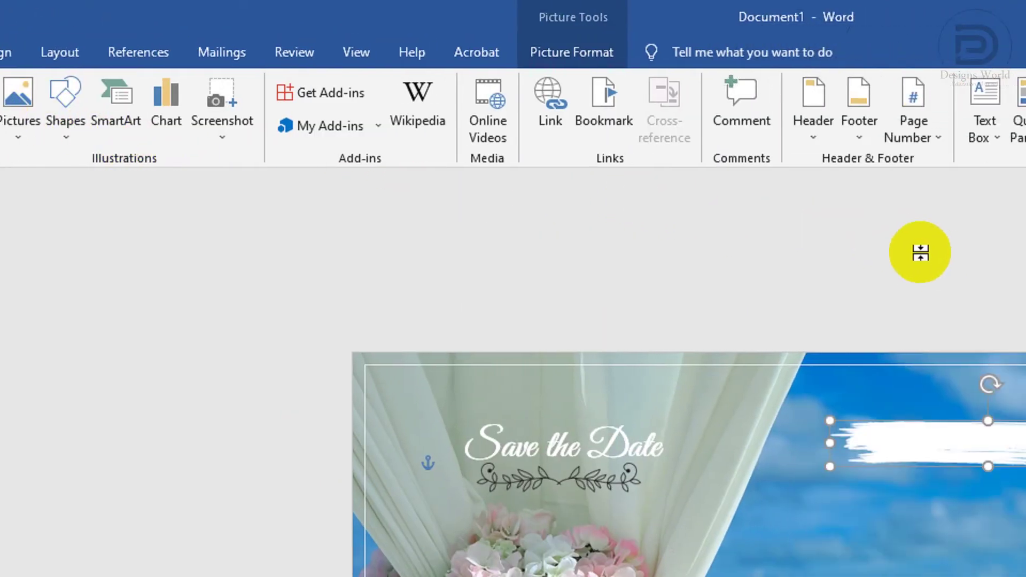
- Draw a text box over the brush stroke
left_click(814, 138)
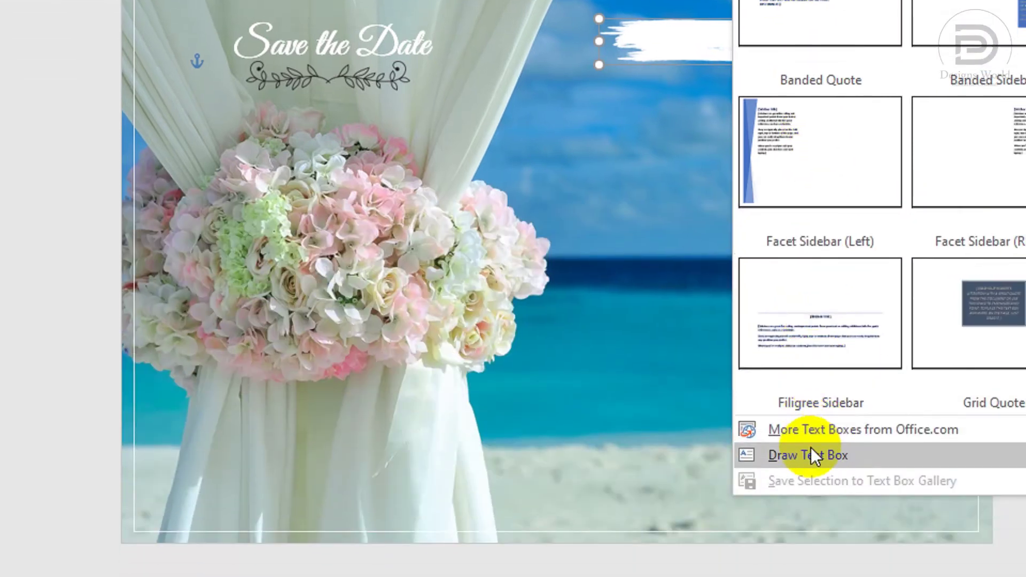
left_click(810, 449)
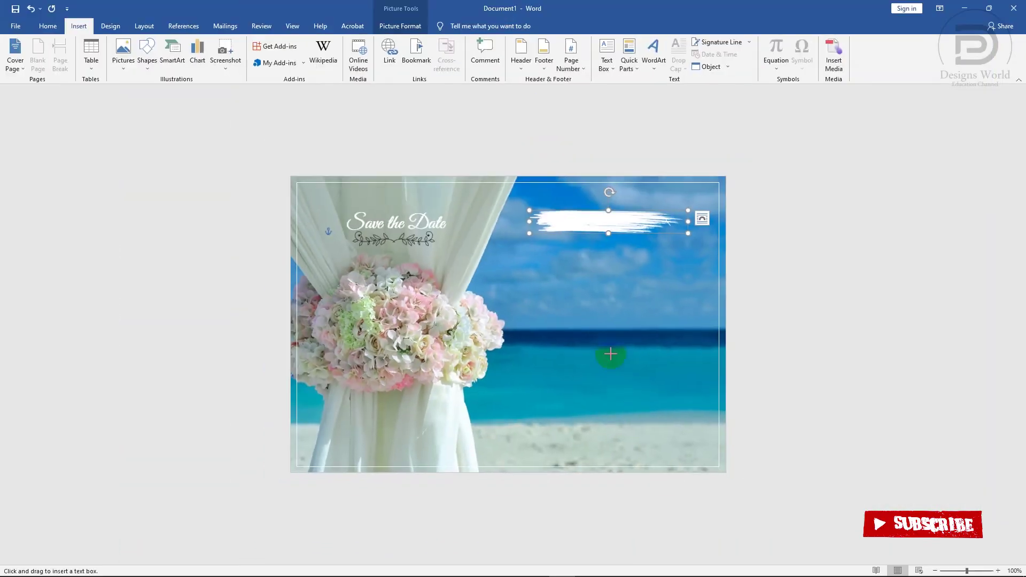
left_click_drag(522, 211, 689, 236)
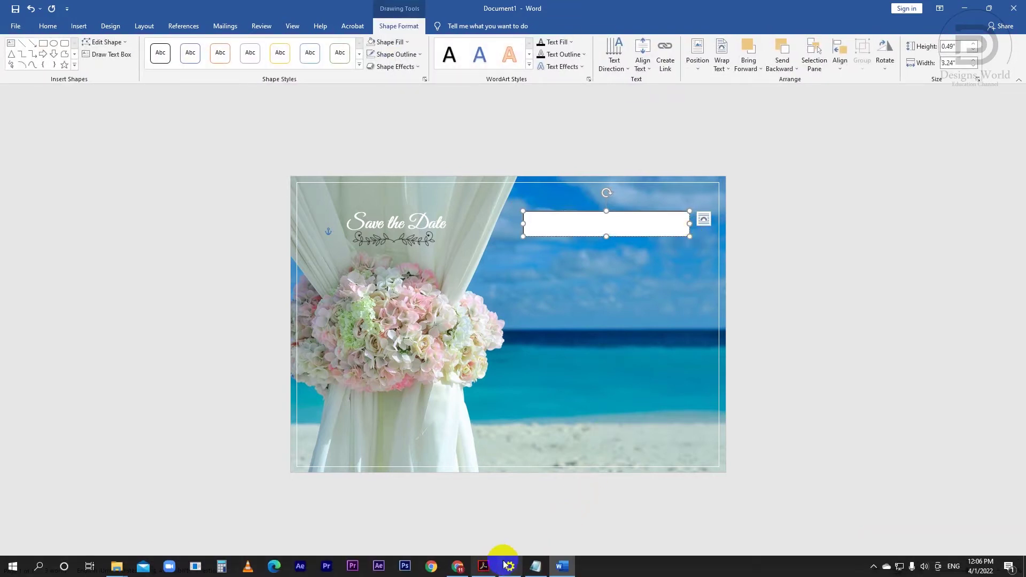
- Copy the 'We invite you' and 'To celebrate our wedding' lines from Notepad
left_click(536, 568)
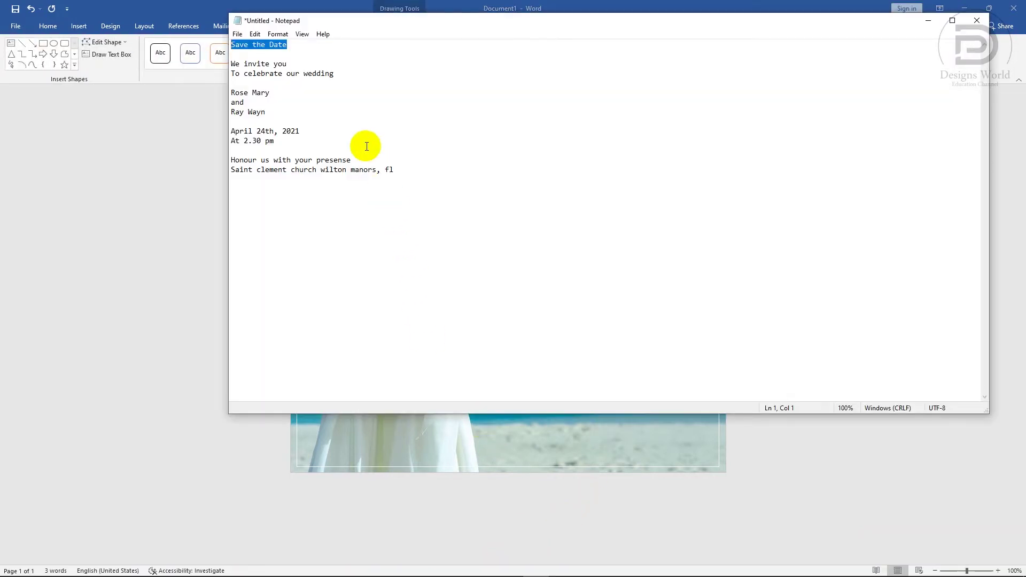
left_click_drag(334, 74, 220, 64)
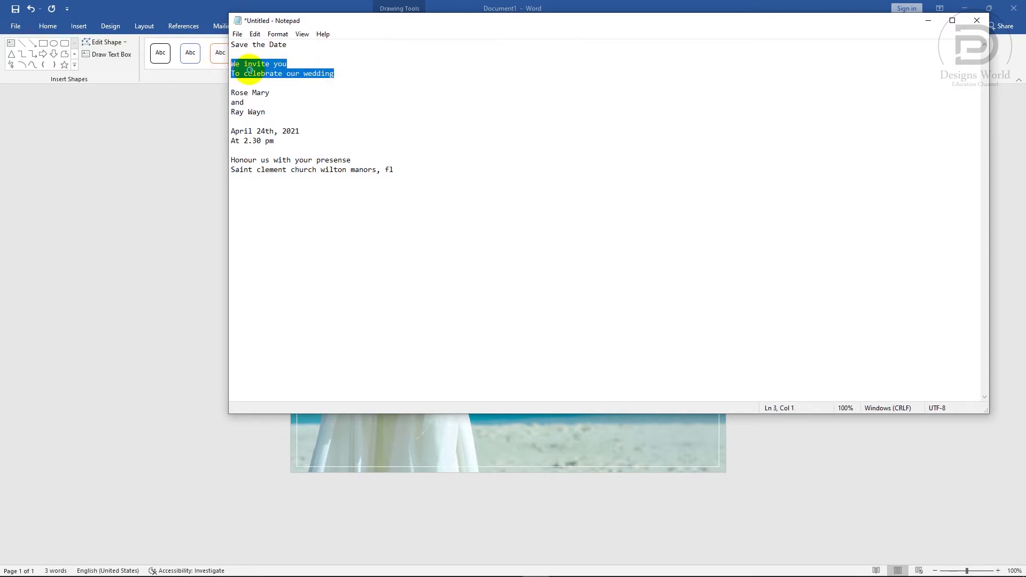
right_click(251, 69)
left_click(260, 105)
left_click(203, 130)
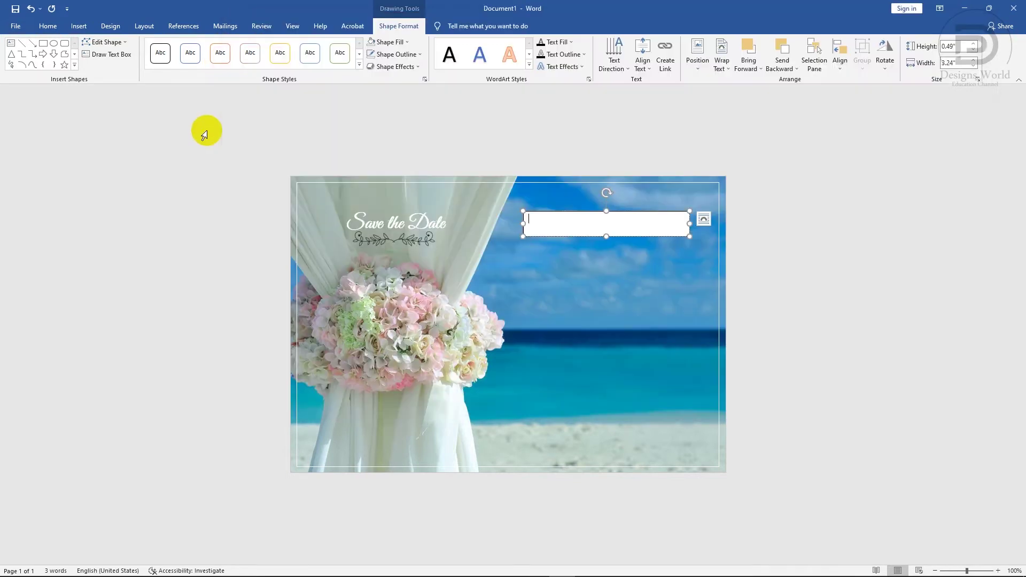
- Paste the two lines as plain text, remove the box fill, and make the box taller
right_click(536, 223)
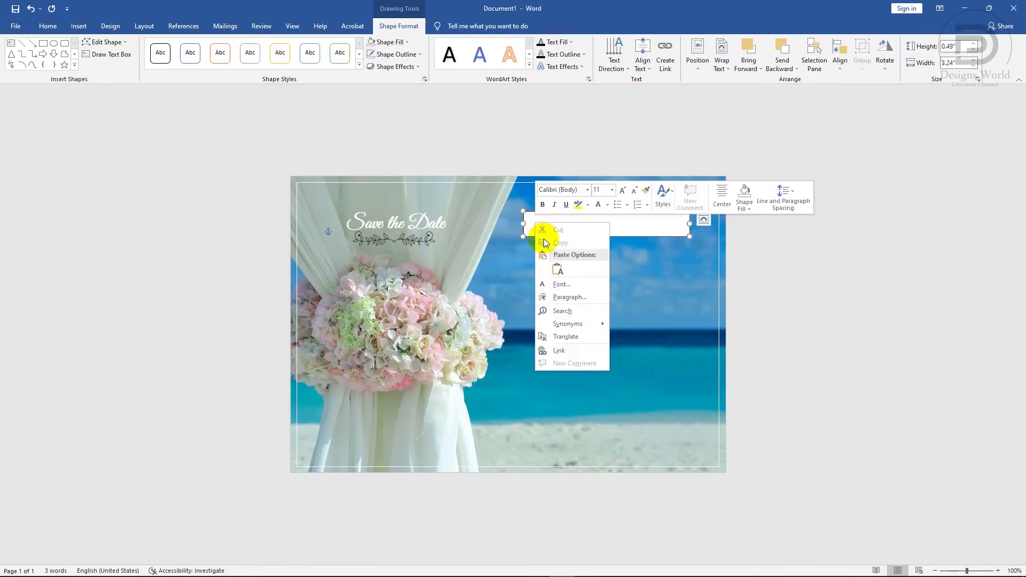
left_click(558, 272)
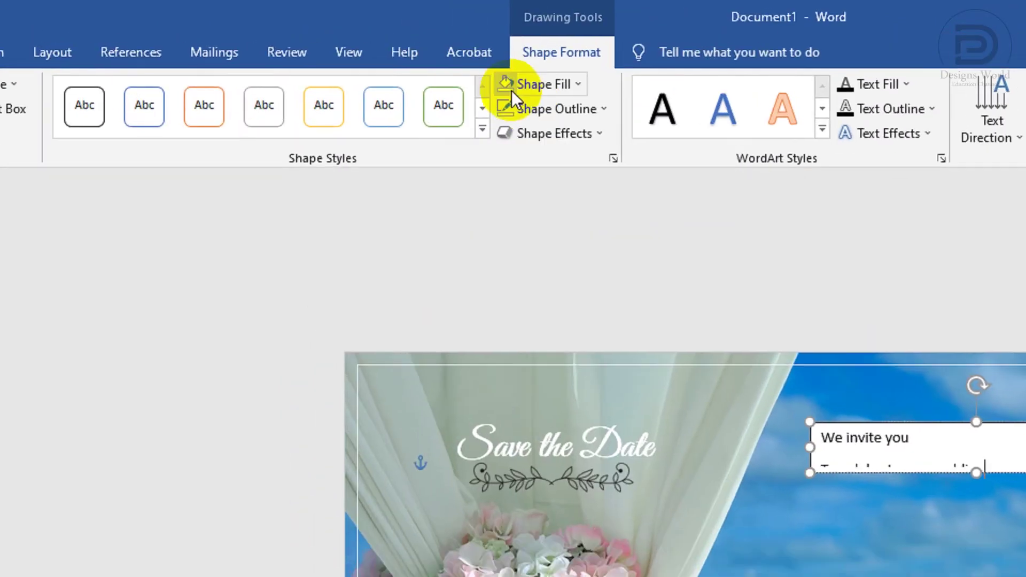
left_click(505, 86)
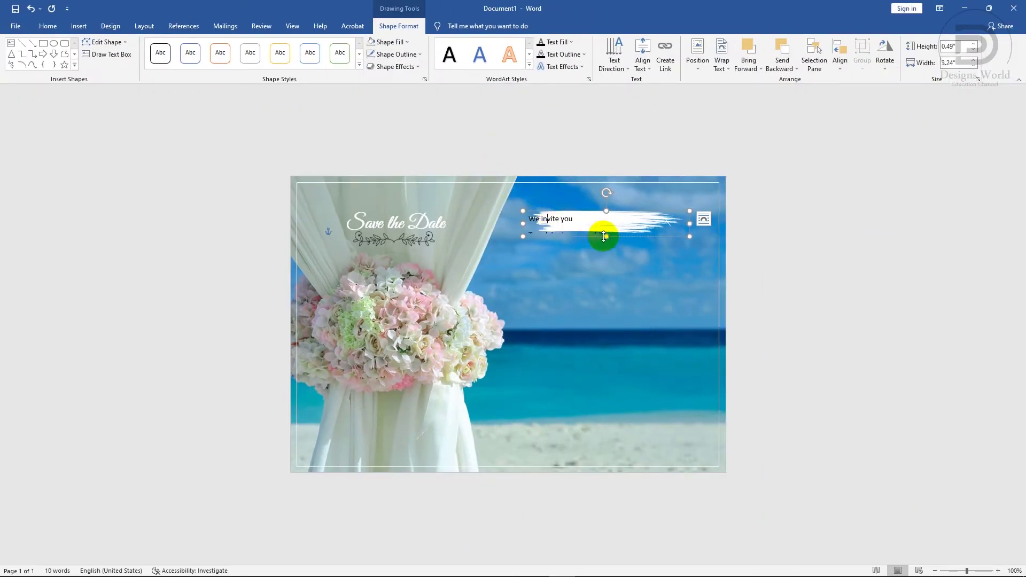
left_click_drag(606, 236, 601, 252)
key("ctrl+a")
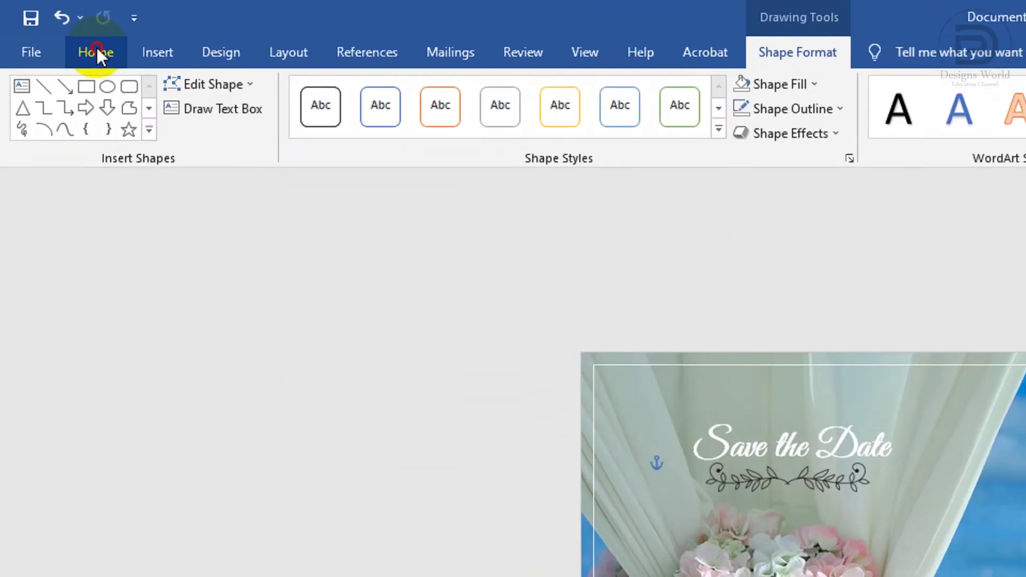
- Set the invitation lines to Arial, centred, with single spacing and no space after paragraphs
left_click(97, 48)
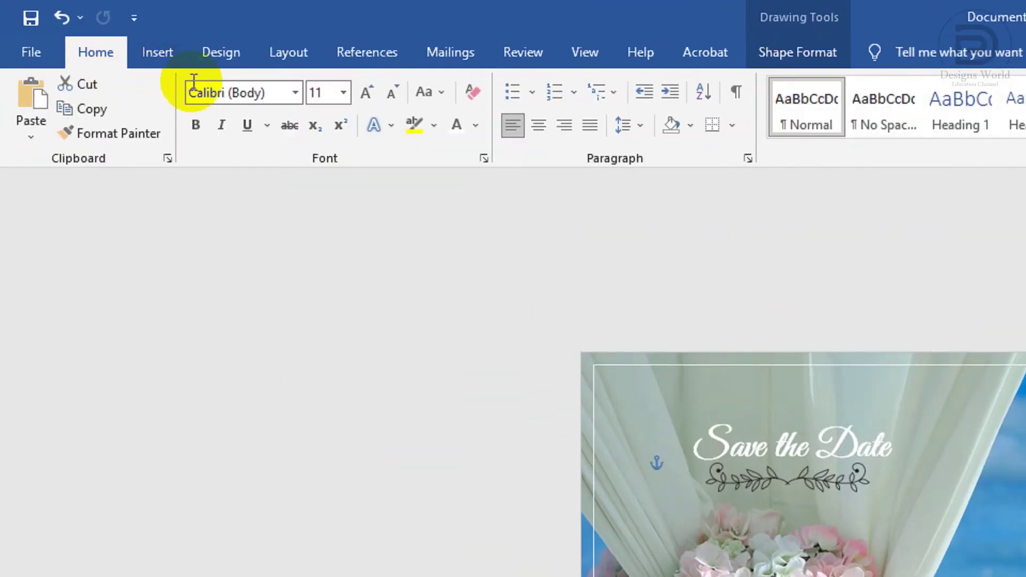
left_click(210, 92)
type("Arial")
key("Return")
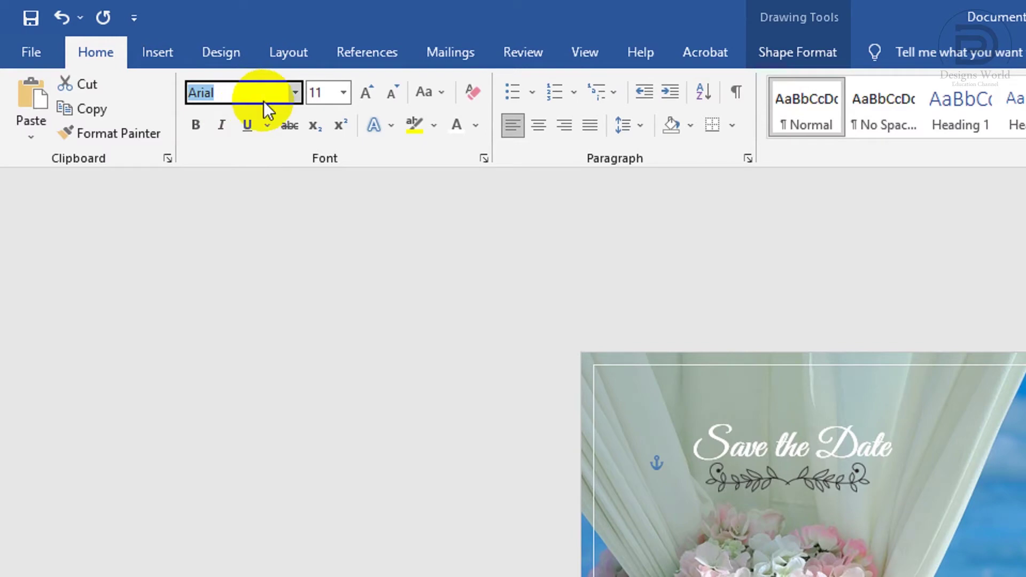
left_click(538, 120)
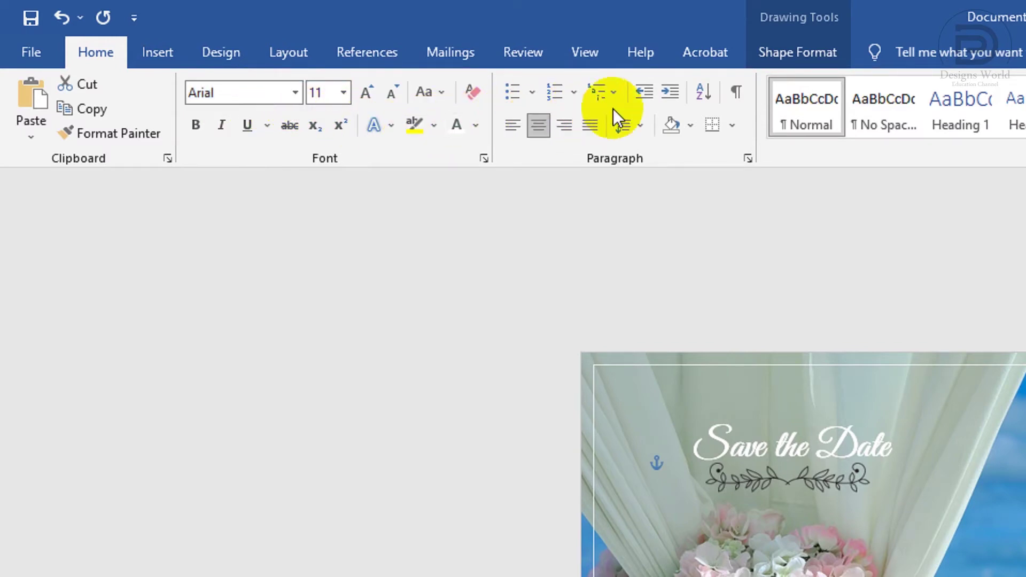
left_click(636, 123)
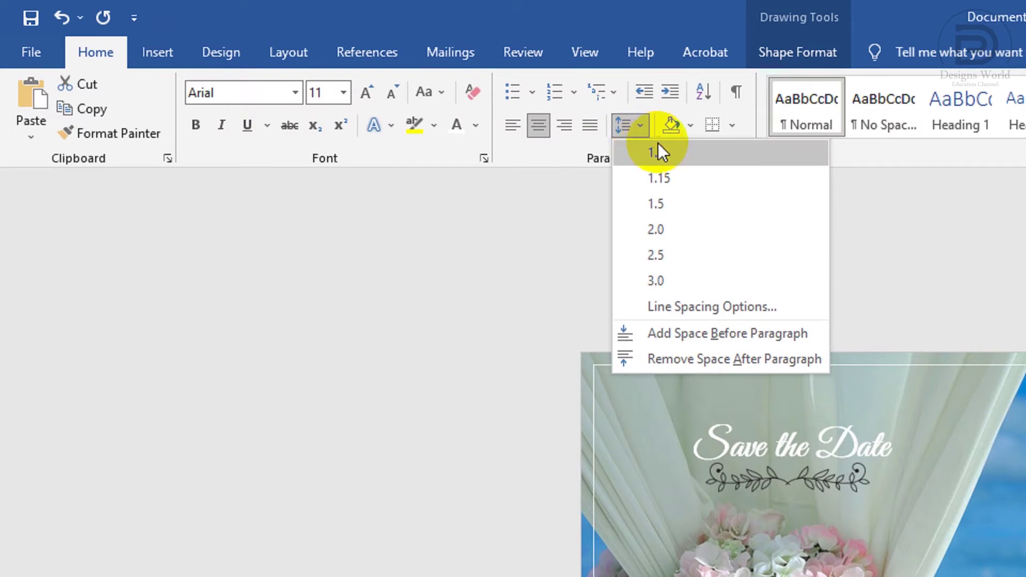
left_click(658, 144)
left_click(645, 131)
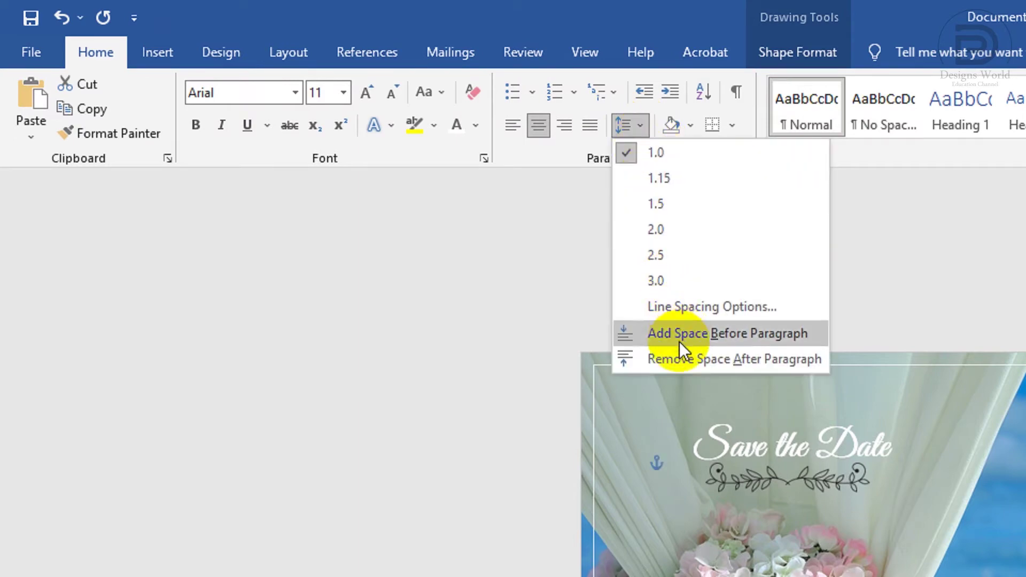
left_click(678, 357)
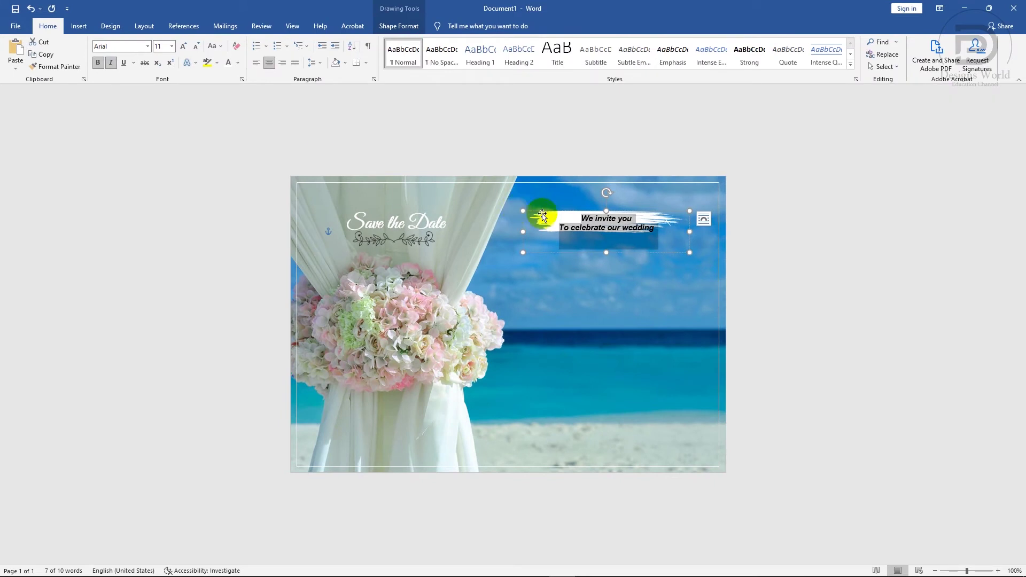
left_click(599, 219)
- Fit the invitation text box to its two lines, place it on the white brush stroke, and duplicate it below
scroll(613, 222, "up", 2, "ctrl")
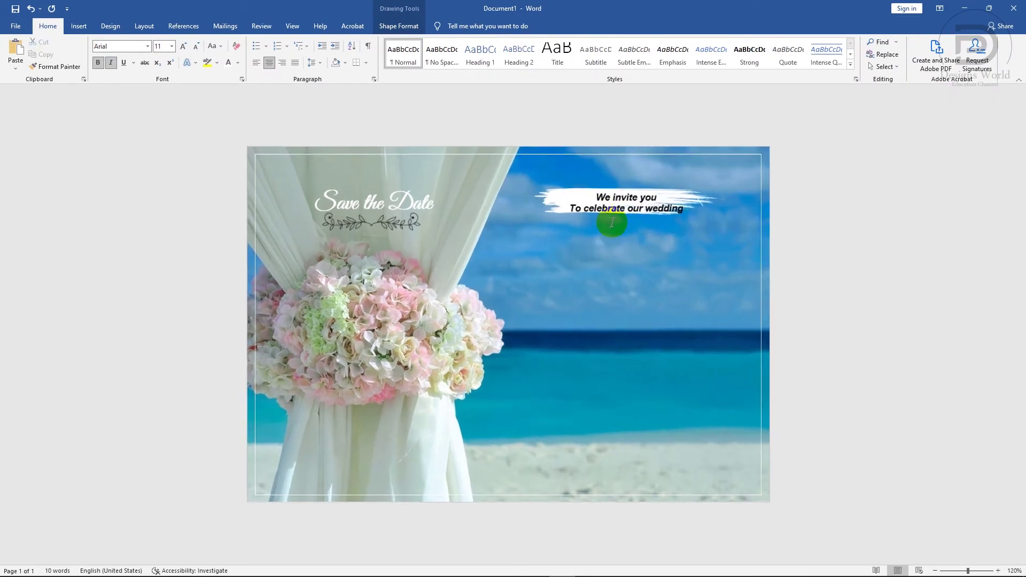
left_click_drag(627, 237, 630, 216)
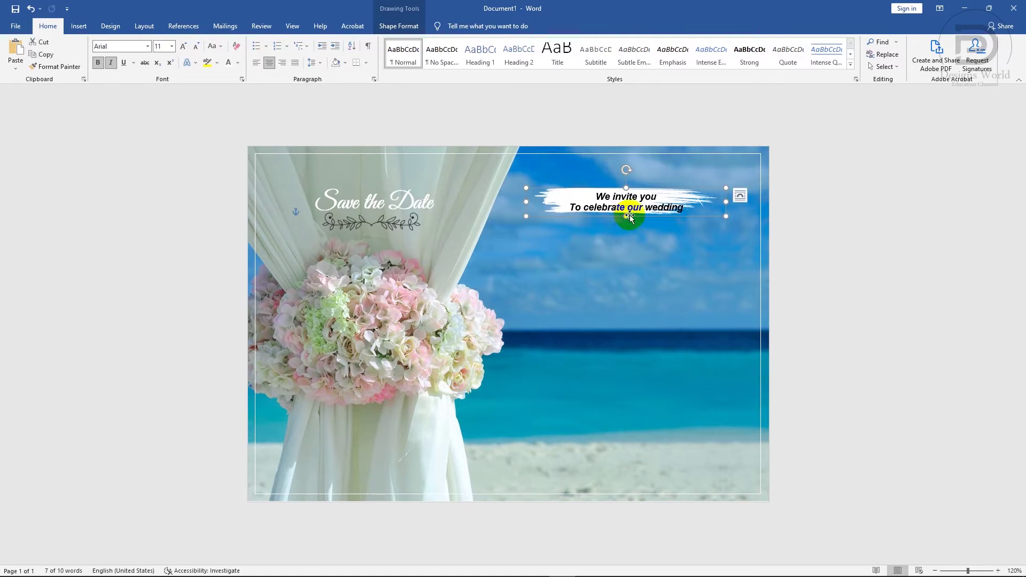
left_click_drag(635, 188, 631, 207)
left_click(630, 208)
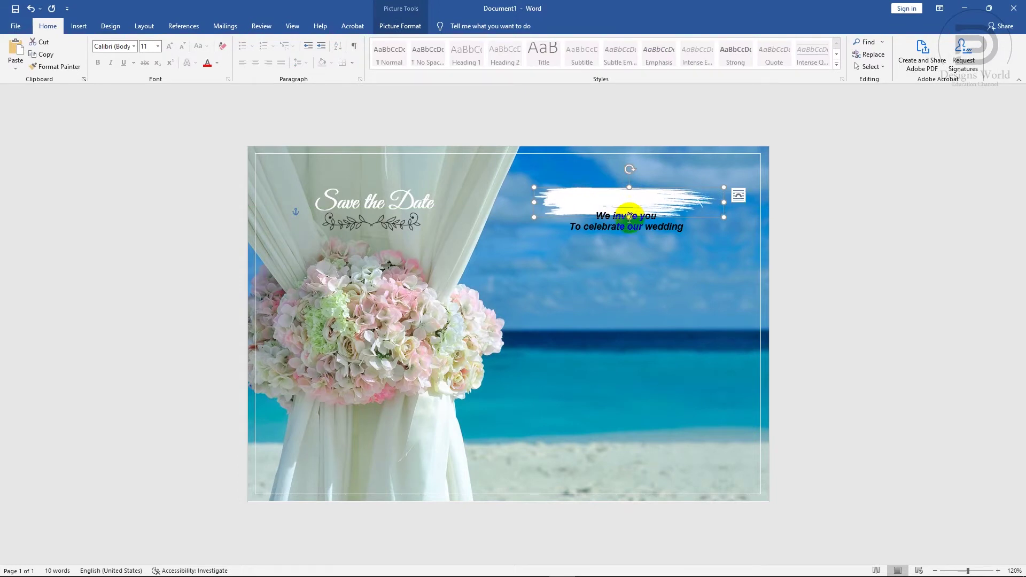
left_click(650, 211)
left_click_drag(648, 208, 644, 189)
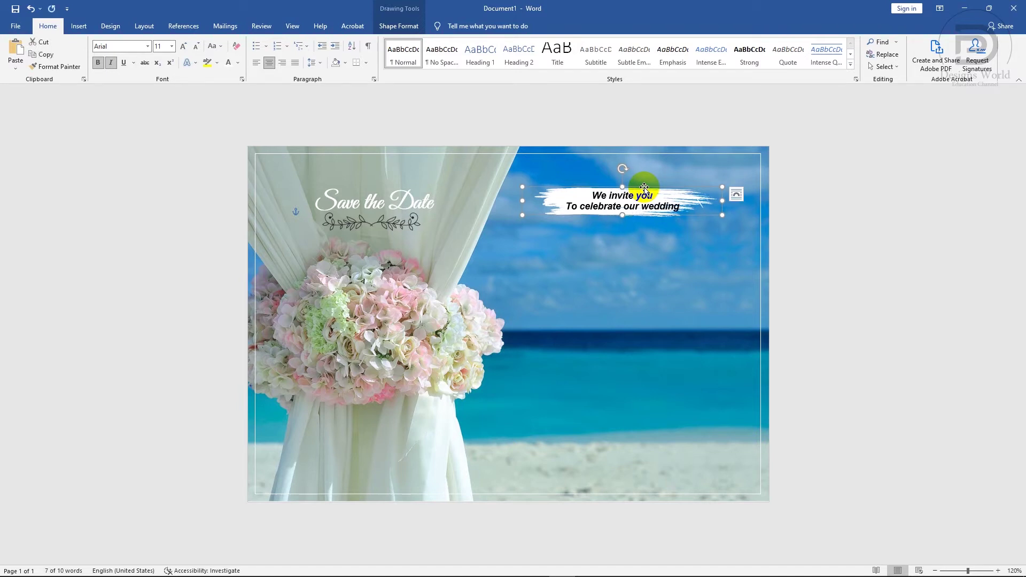
left_click(829, 284)
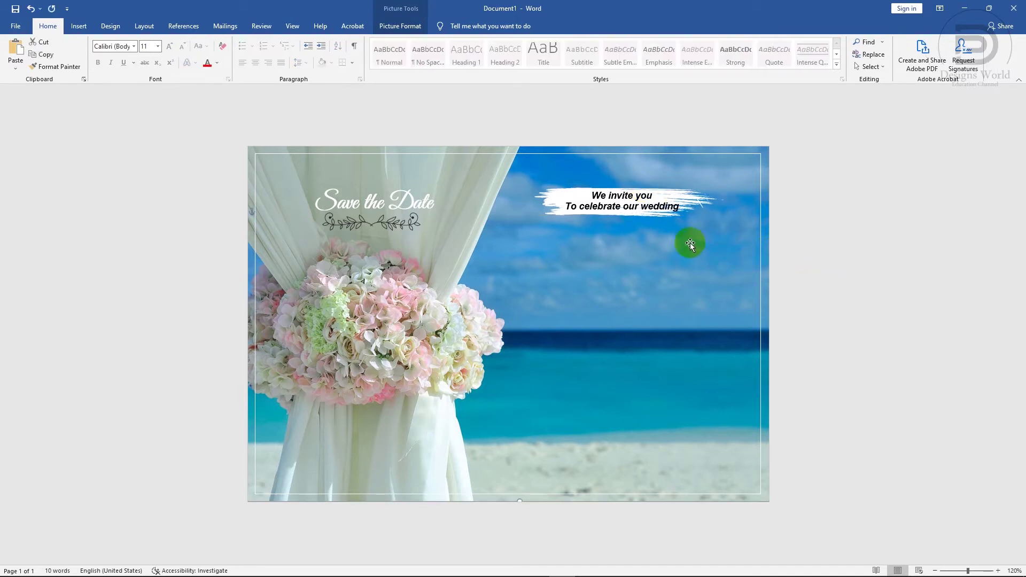
left_click(631, 209)
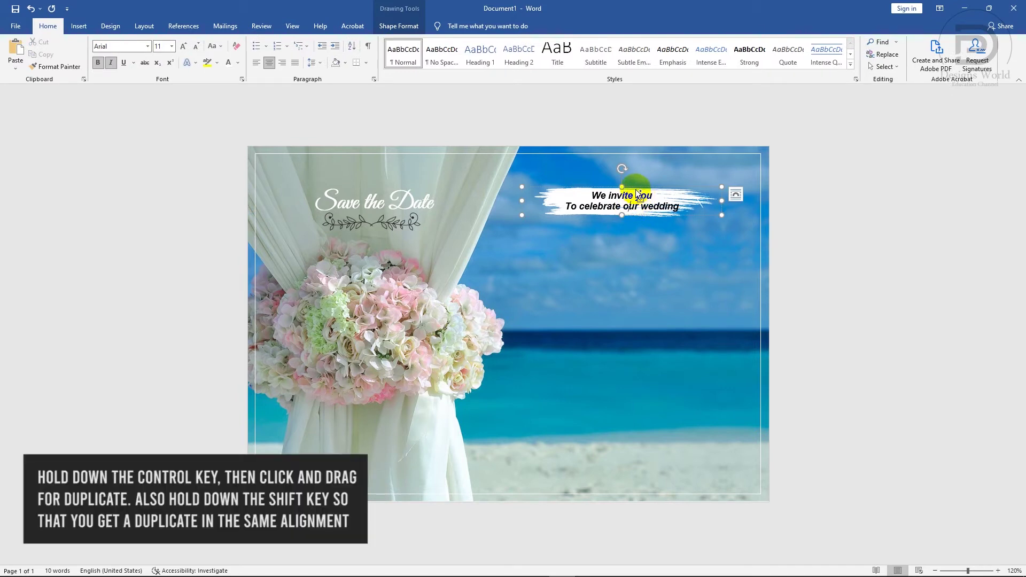
left_click_drag(635, 195, 634, 251)
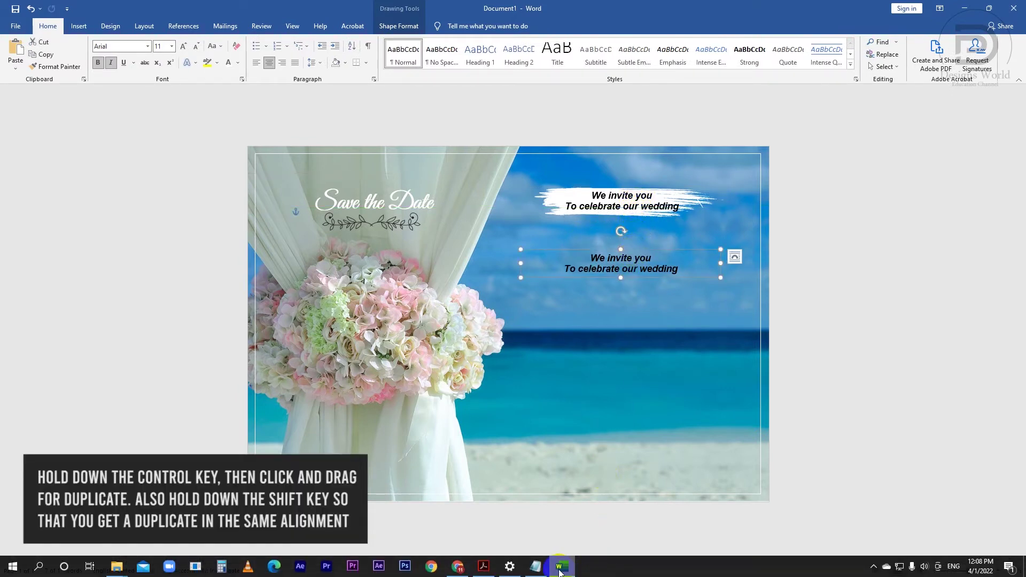
- Select the Rose Mary, and, Ray Wayn lines in the Notepad draft
left_click(536, 566)
left_click_drag(288, 113, 233, 96)
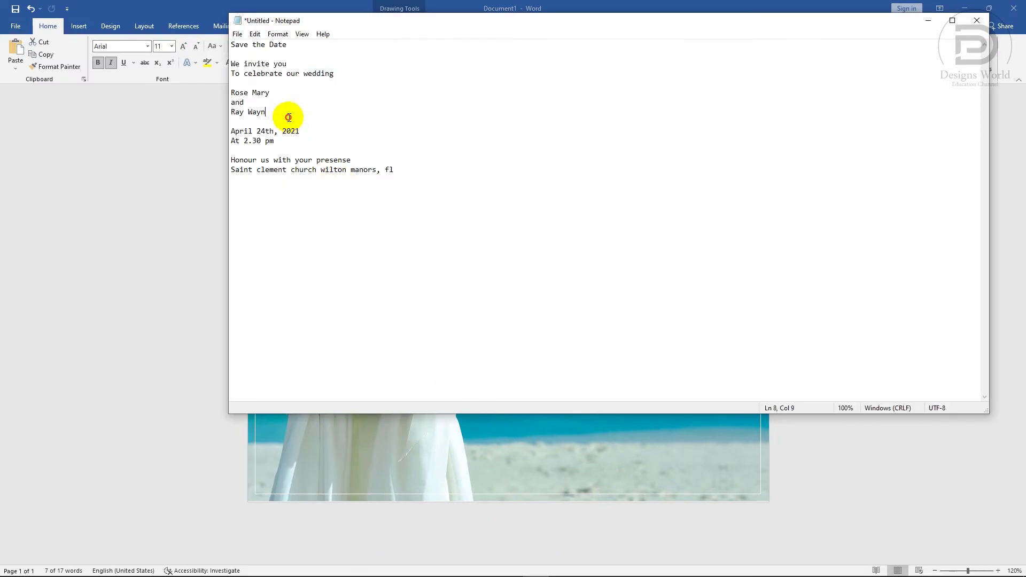
right_click(236, 99)
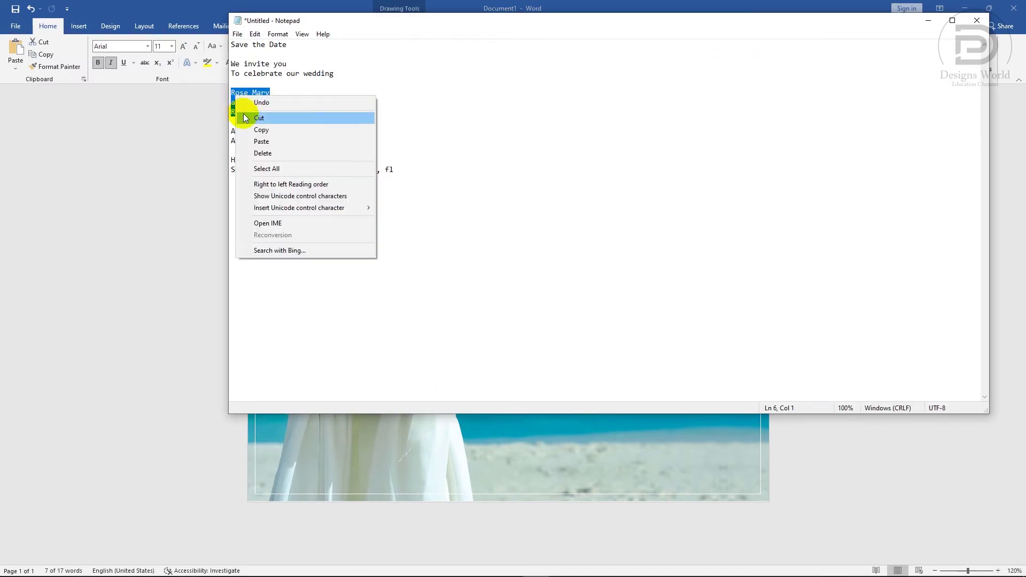
- Paste the Rose Mary / and / Ray Wayn lines into the duplicate box and enlarge it to three lines
left_click(246, 131)
left_click(184, 162)
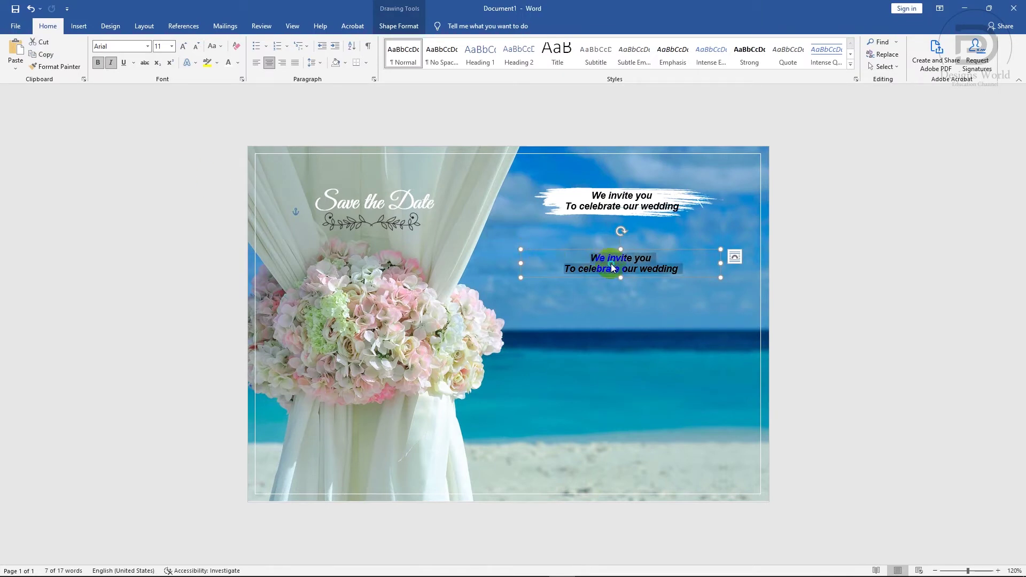
right_click(610, 264)
left_click(634, 312)
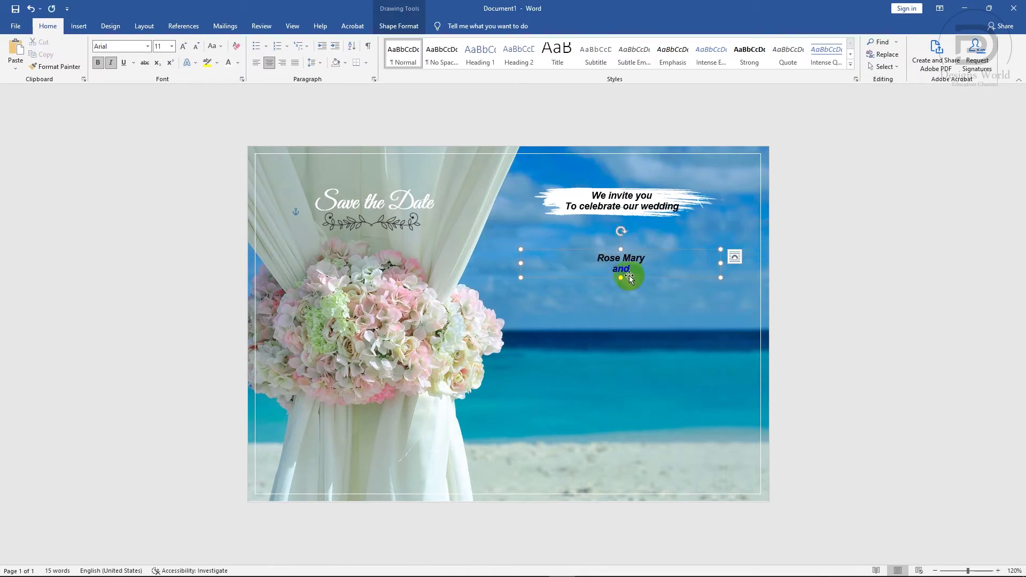
left_click_drag(620, 277, 631, 353)
double_click(631, 282)
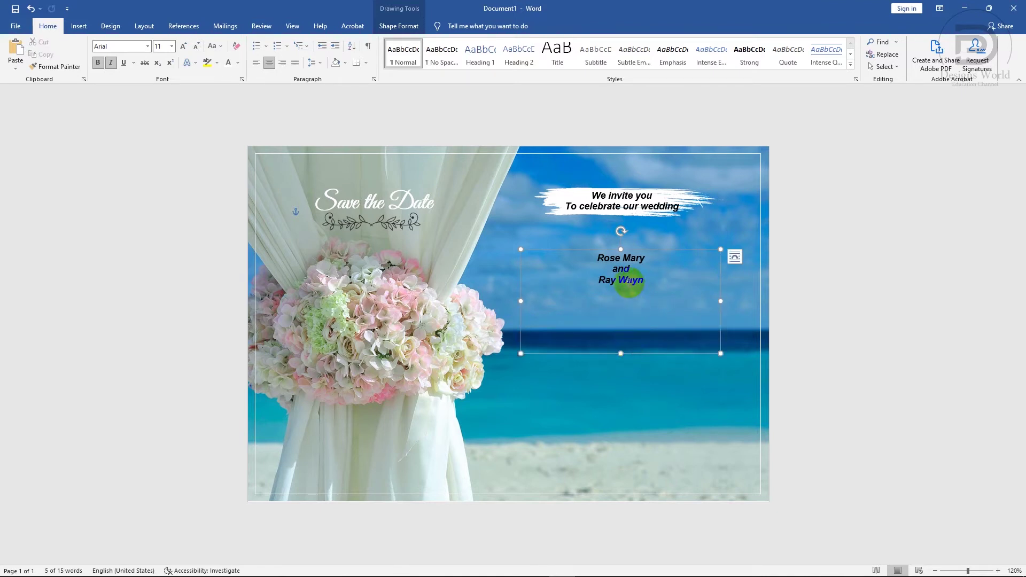
key("ctrl+a")
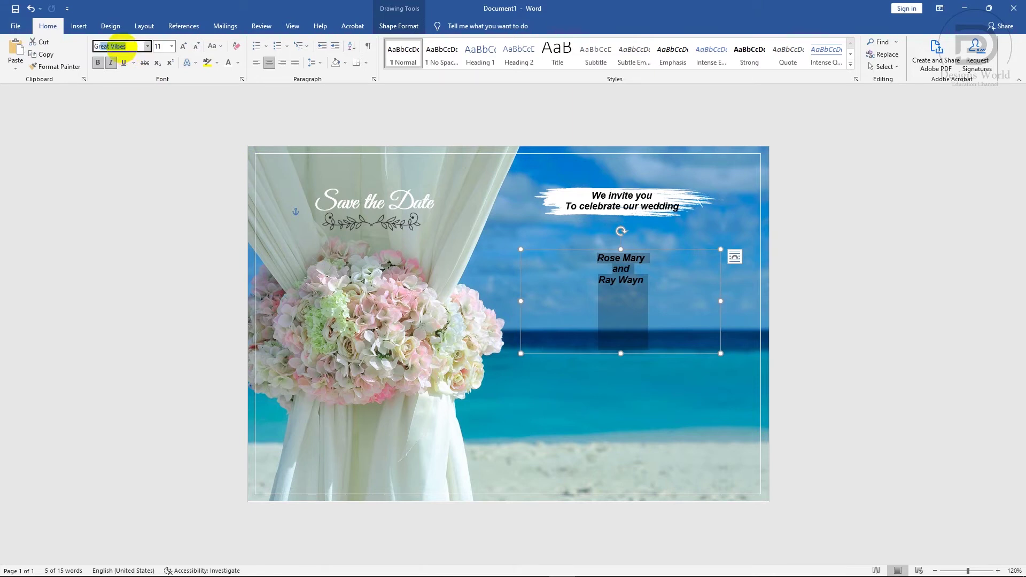
- Set the names text to Great Vibes at 36 pt
key("Return")
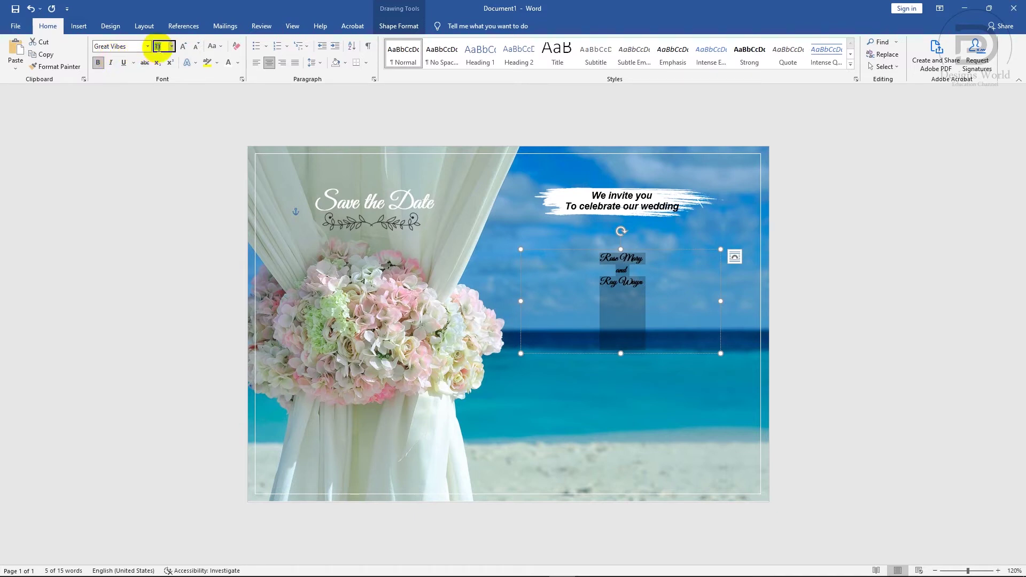
type("36")
key("Return")
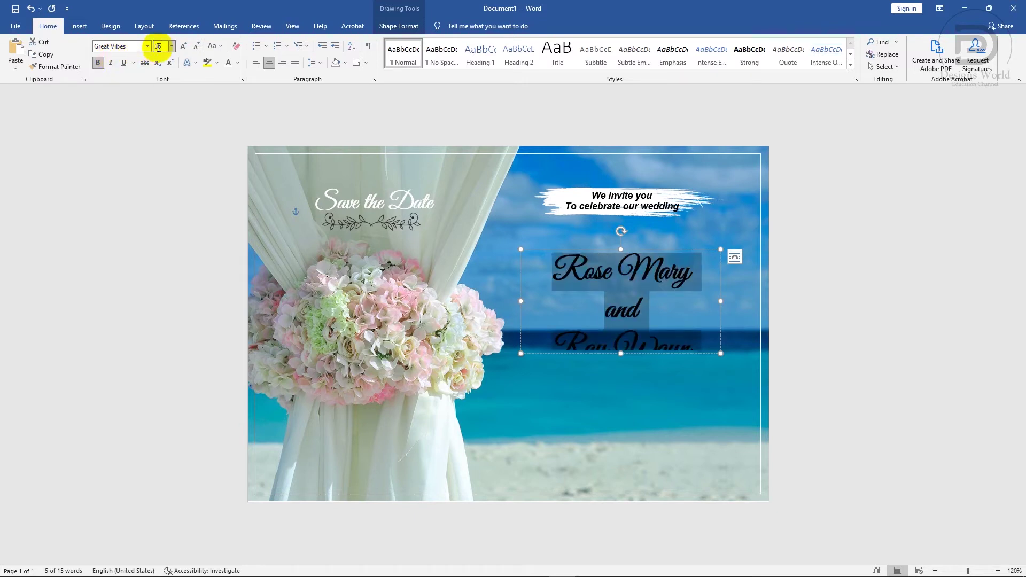
left_click(596, 315)
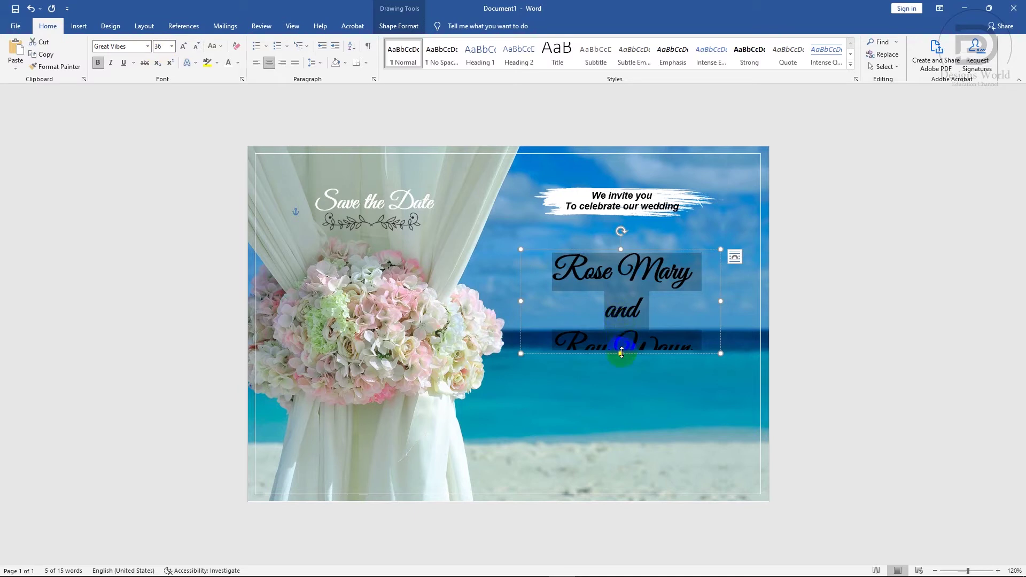
left_click_drag(621, 353, 623, 373)
left_click(638, 342)
left_click_drag(628, 311, 606, 315)
left_click(618, 301)
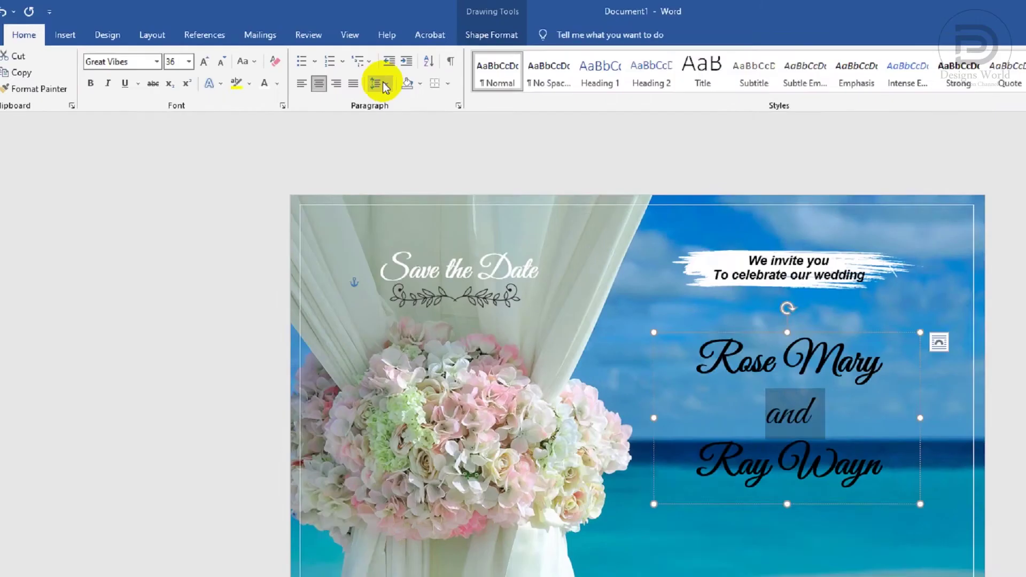
- Give the 'and' line Multiple line spacing at 0.8 in Line Spacing Options
left_click(317, 62)
left_click(541, 295)
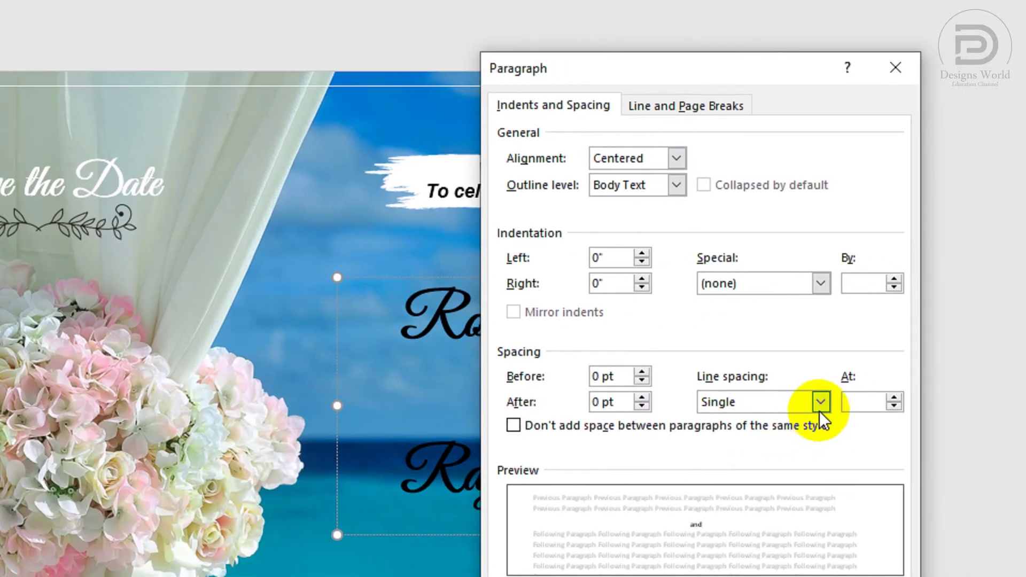
left_click(874, 404)
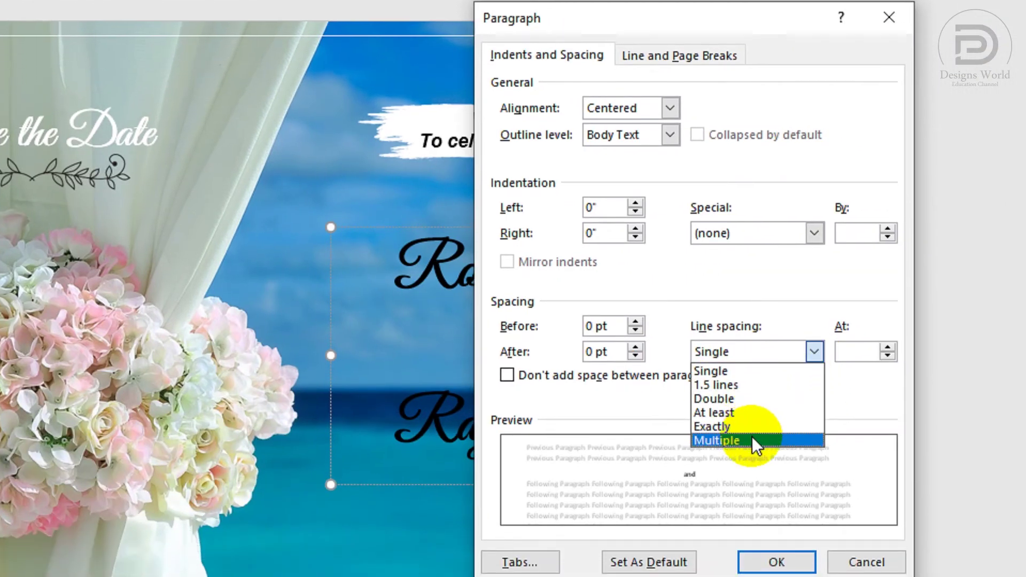
left_click(754, 468)
double_click(855, 380)
type(".8")
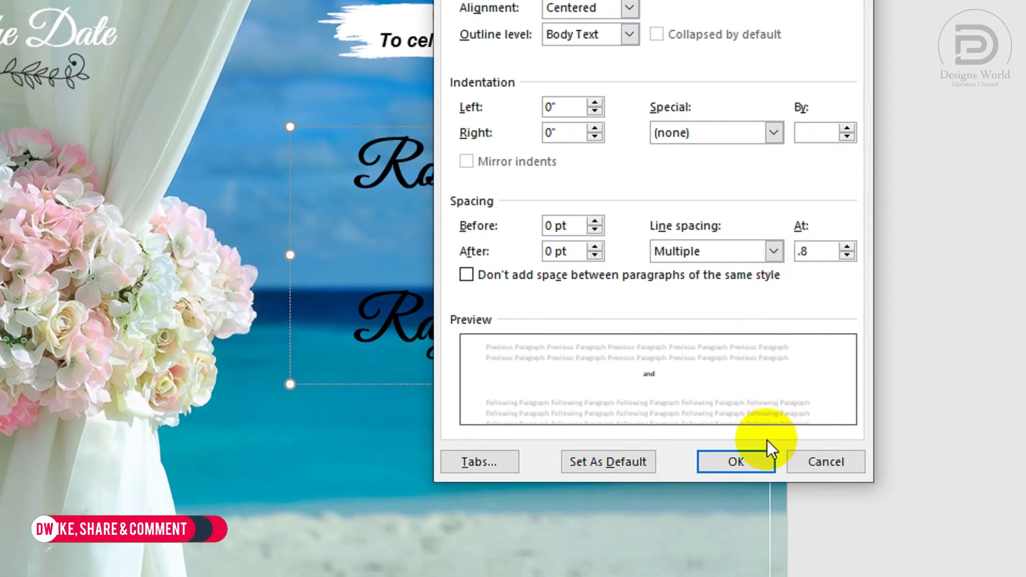
left_click(750, 559)
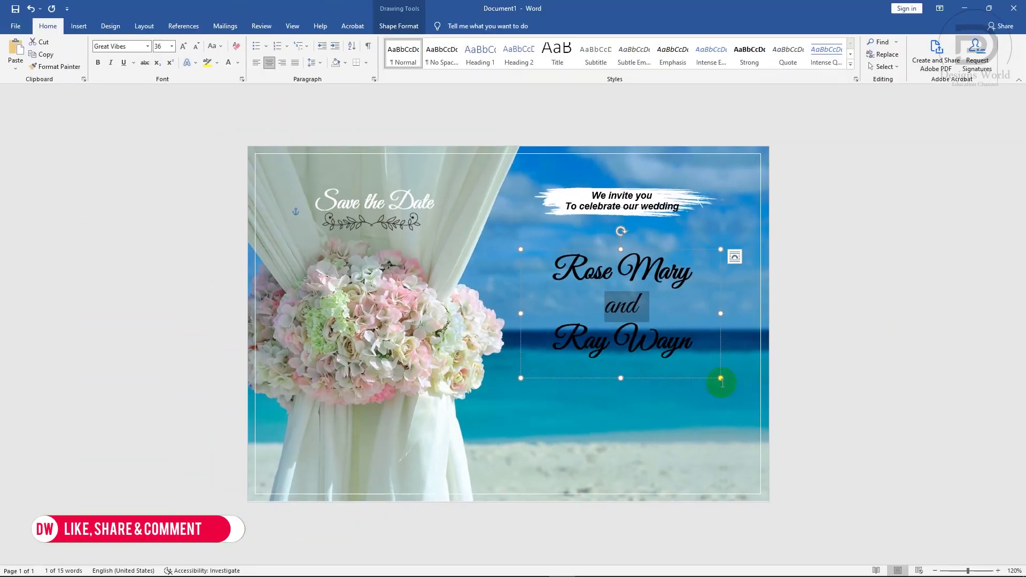
left_click(676, 344)
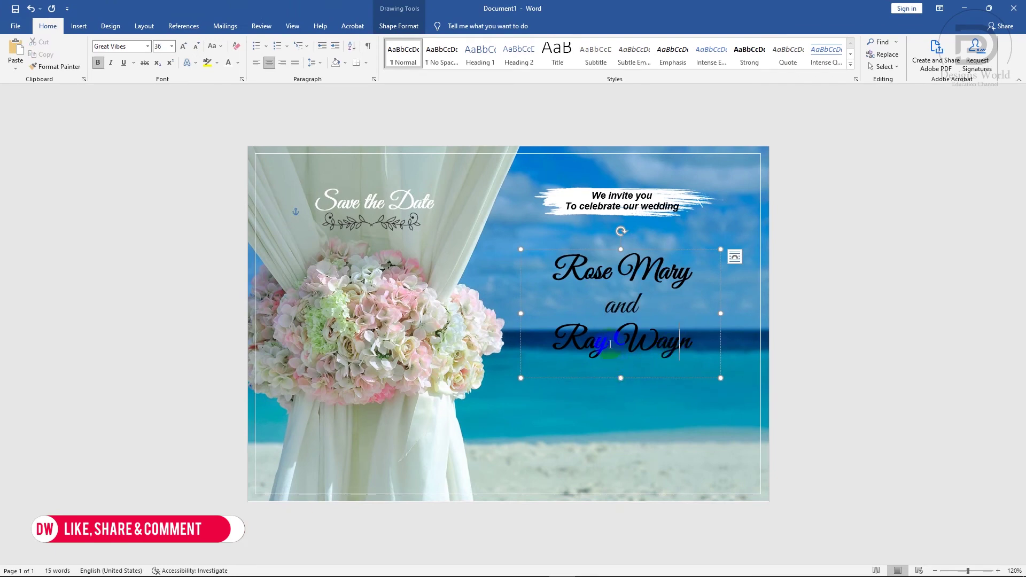
- Color the three name lines white and nudge their text box slightly upward
key("ctrl+a")
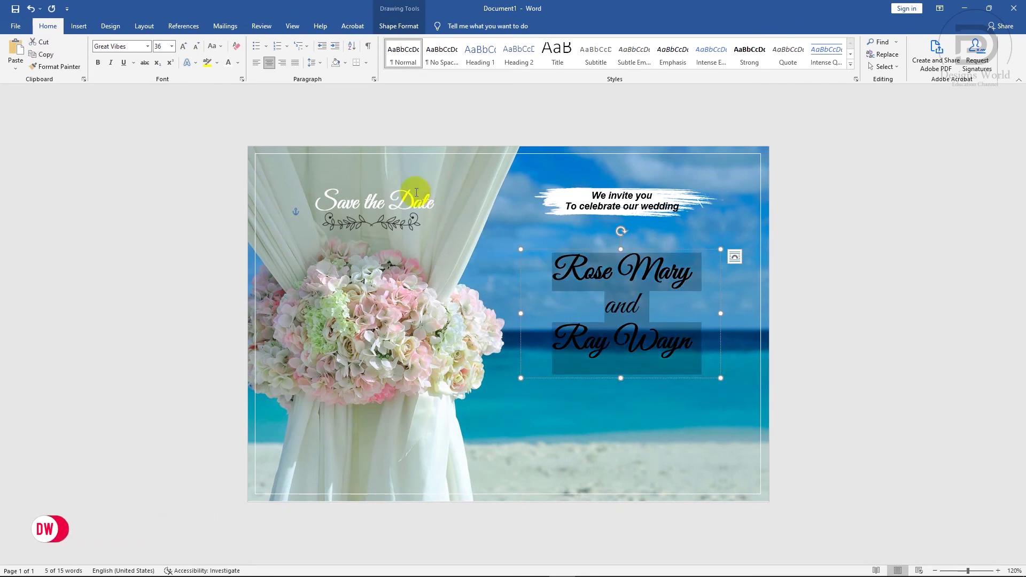
left_click(230, 66)
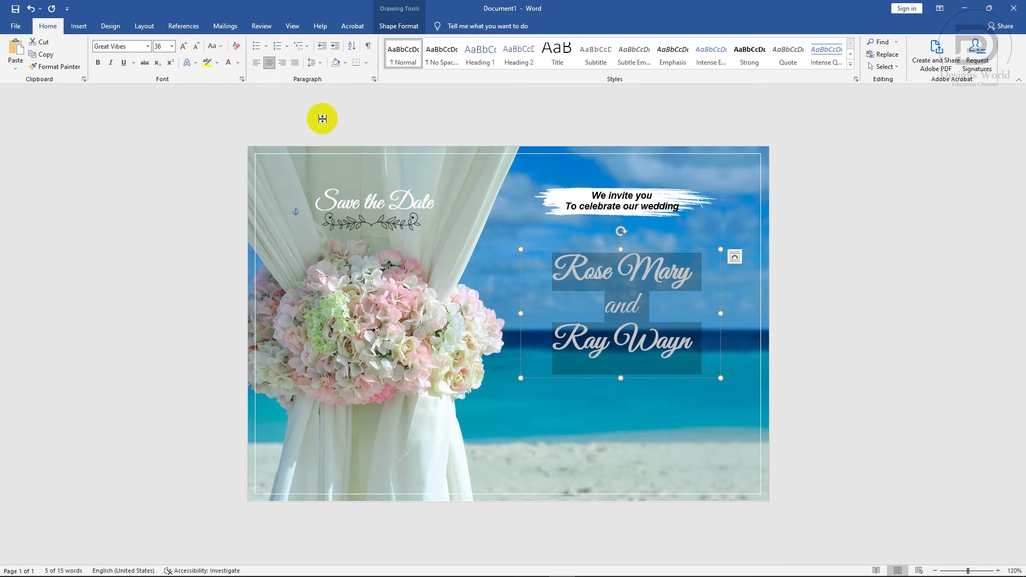
left_click(645, 273)
left_click_drag(637, 253, 636, 240)
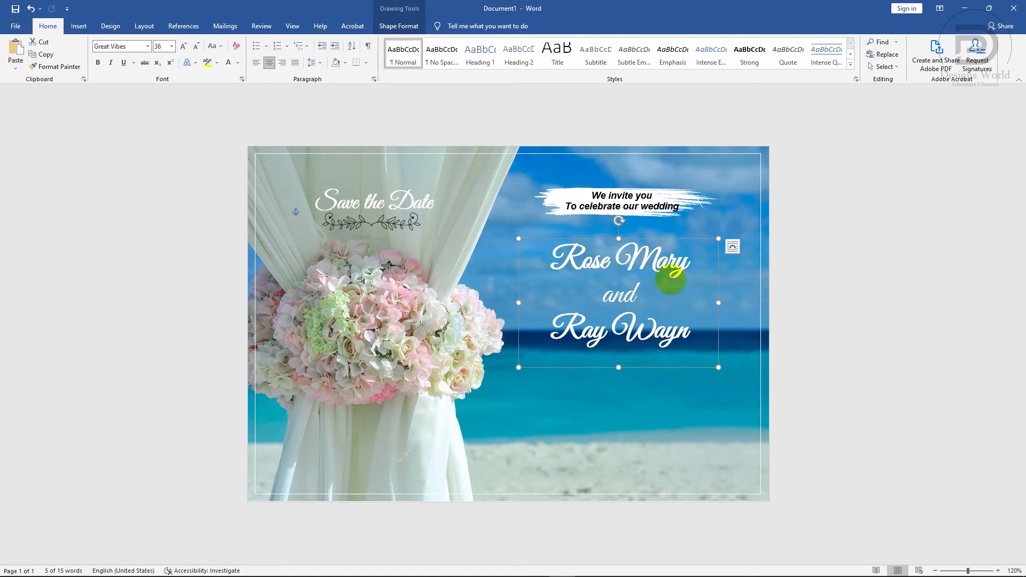
left_click_drag(672, 276, 671, 274)
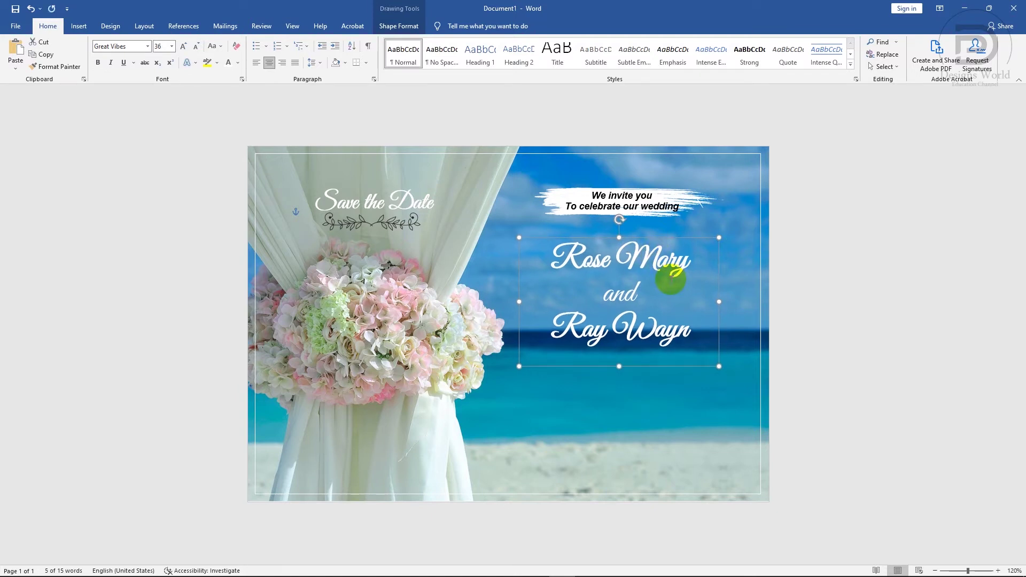
left_click(804, 304)
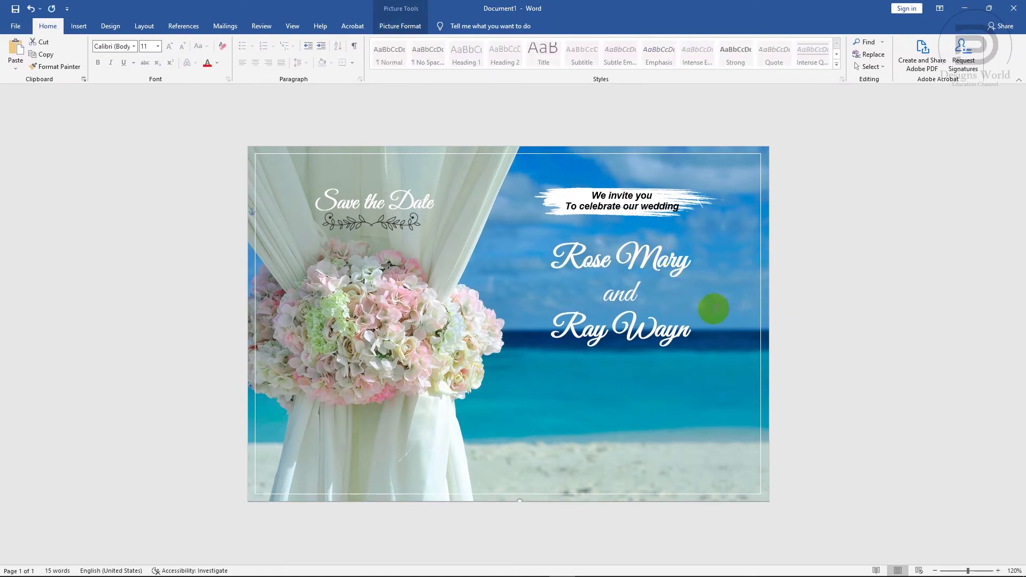
left_click(617, 206)
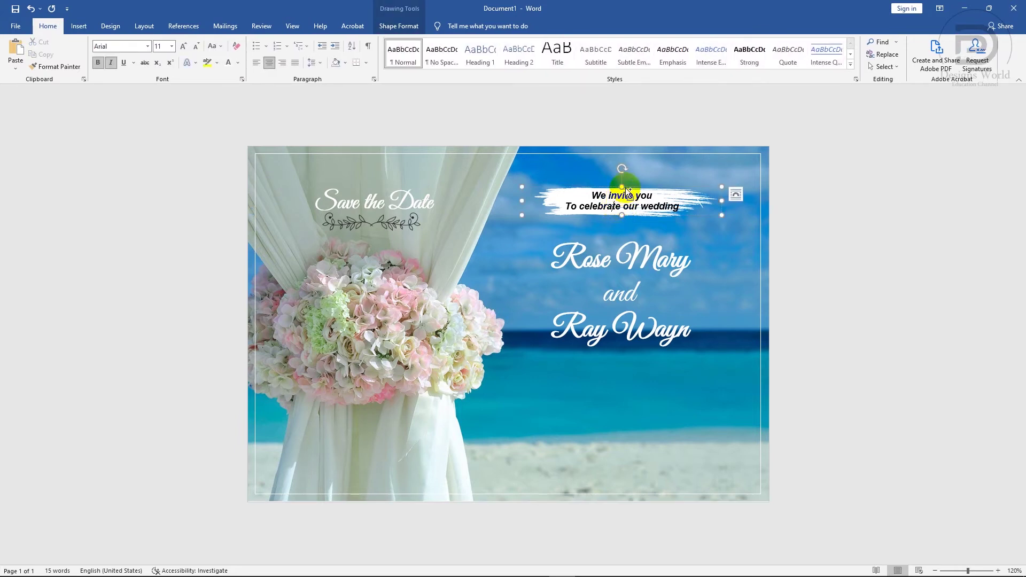
left_click_drag(627, 187, 624, 367)
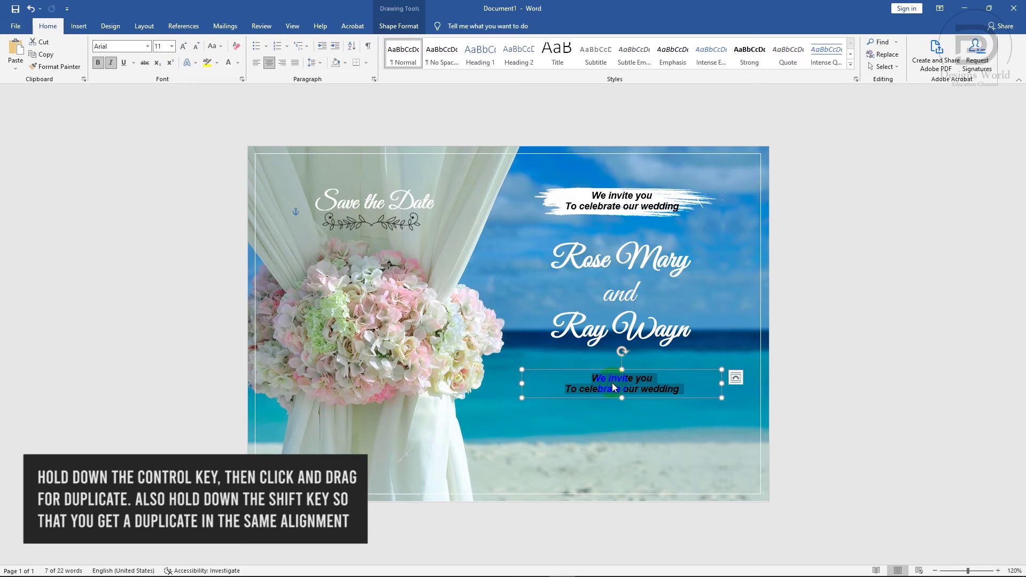
key("Delete")
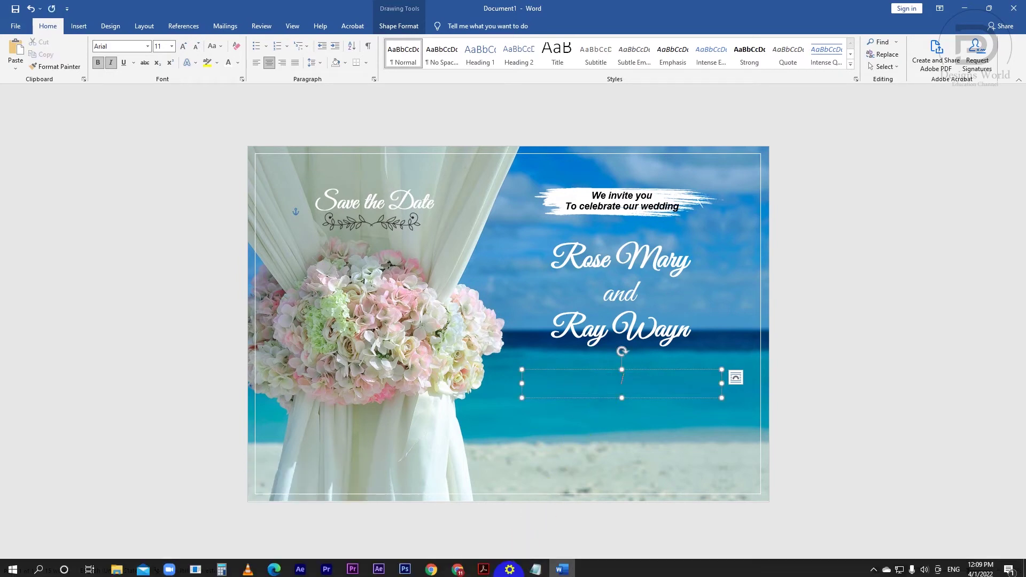
left_click(536, 571)
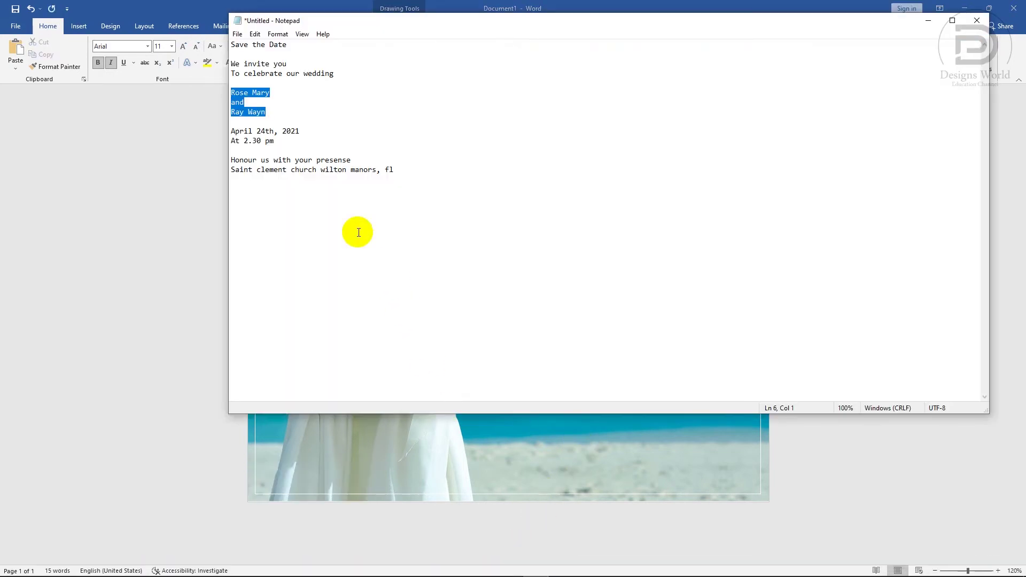
- Paste the April 24th, 2021 and At 2.30 pm lines from Notepad into the empty box
left_click_drag(275, 141, 231, 131)
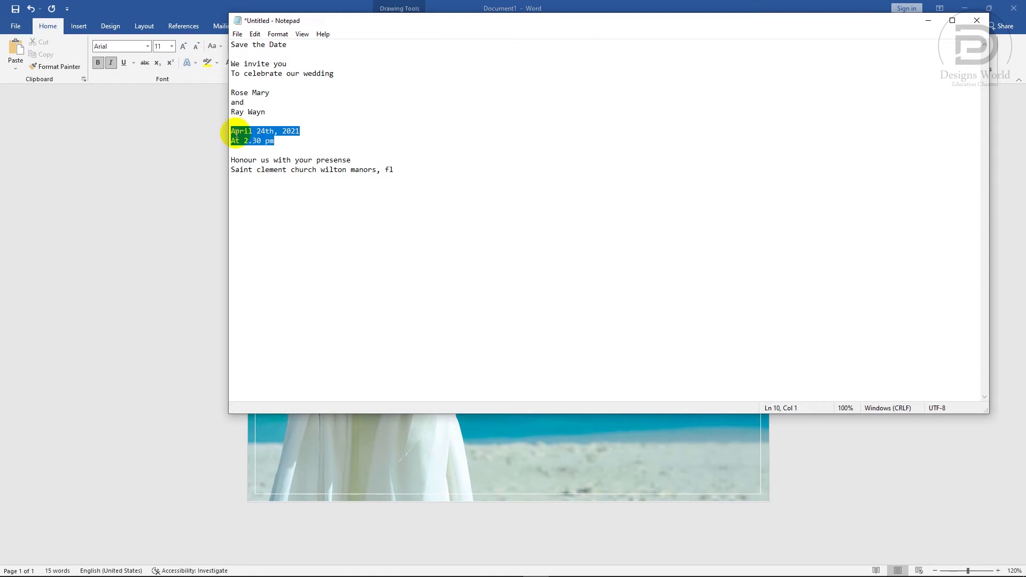
right_click(236, 135)
left_click(254, 166)
left_click(210, 188)
left_click(622, 384)
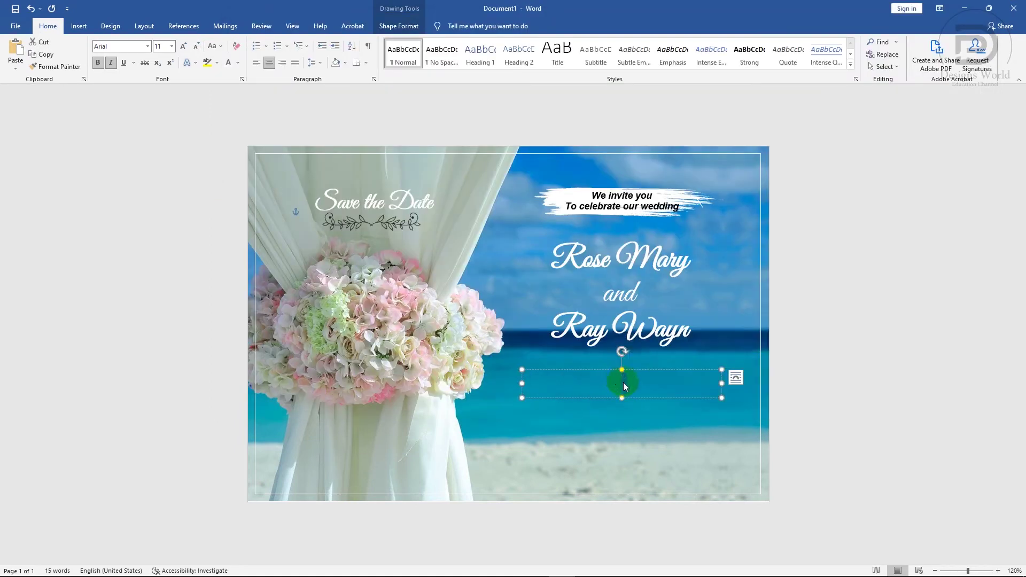
key("ctrl+v")
left_click_drag(624, 399, 623, 409)
left_click(613, 374)
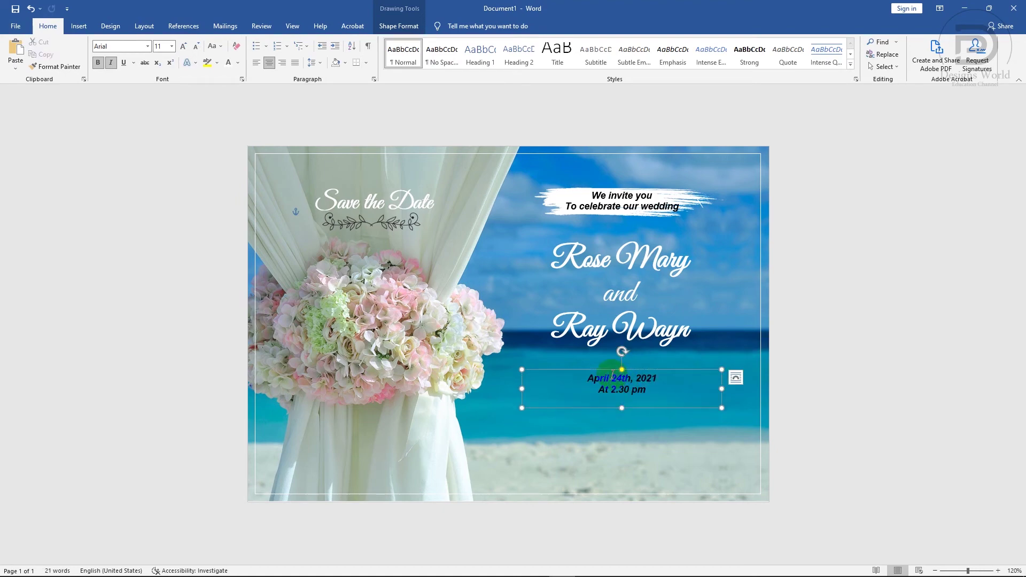
key("ctrl+a")
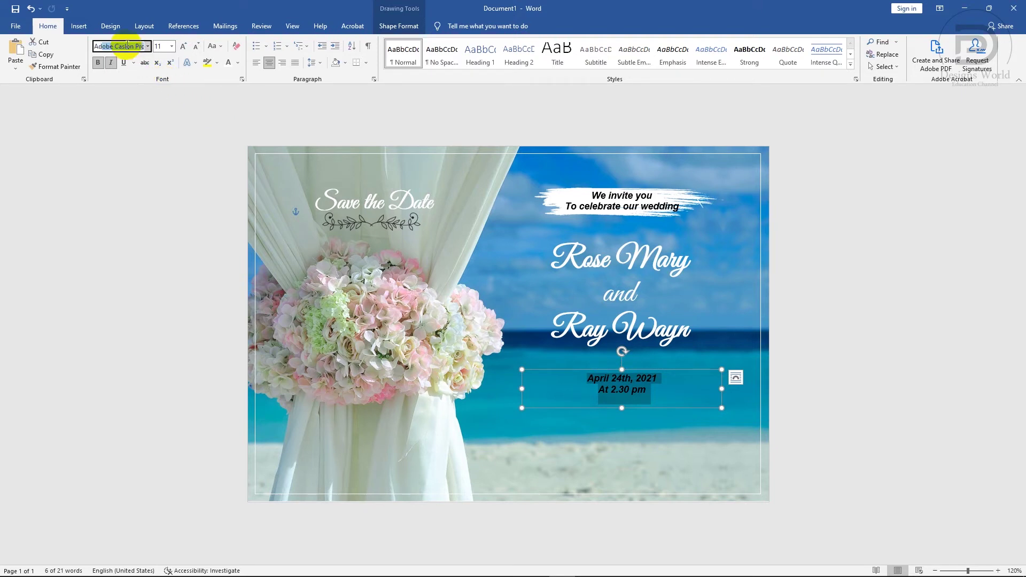
- Set the date text to non-italic Adobe Caslon Pro at 20 pt
key("Return")
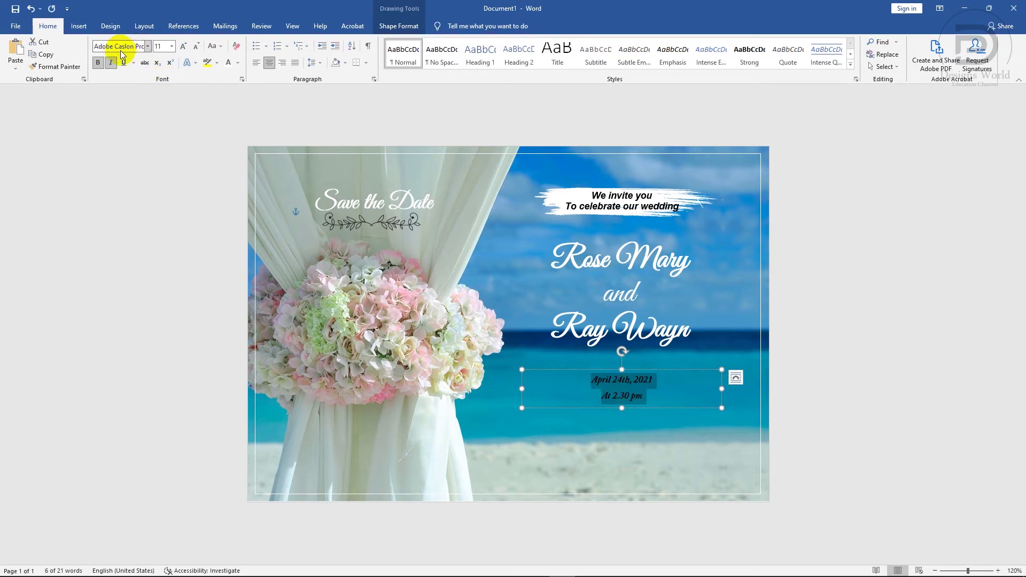
left_click(114, 63)
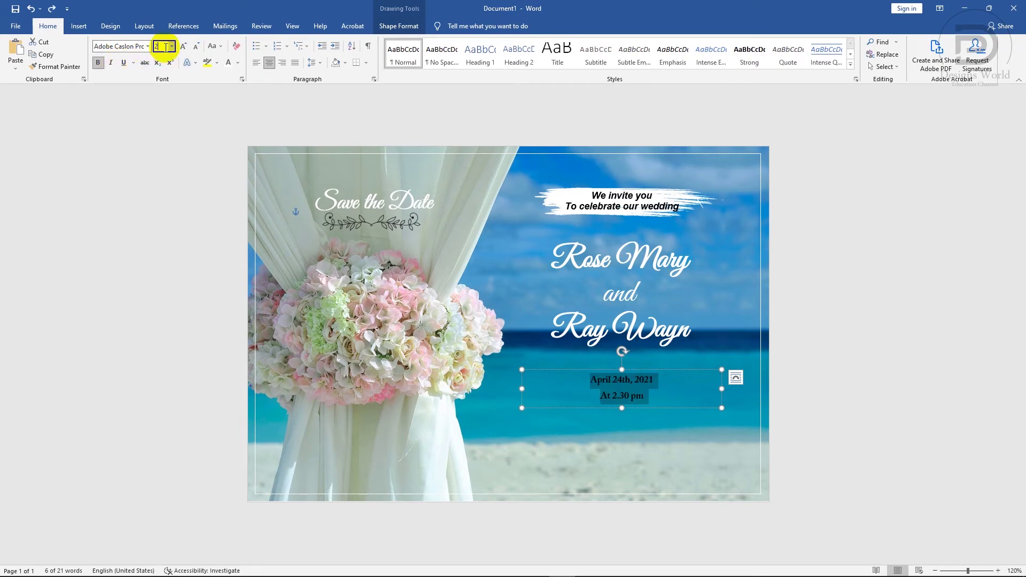
type("20")
key("Return")
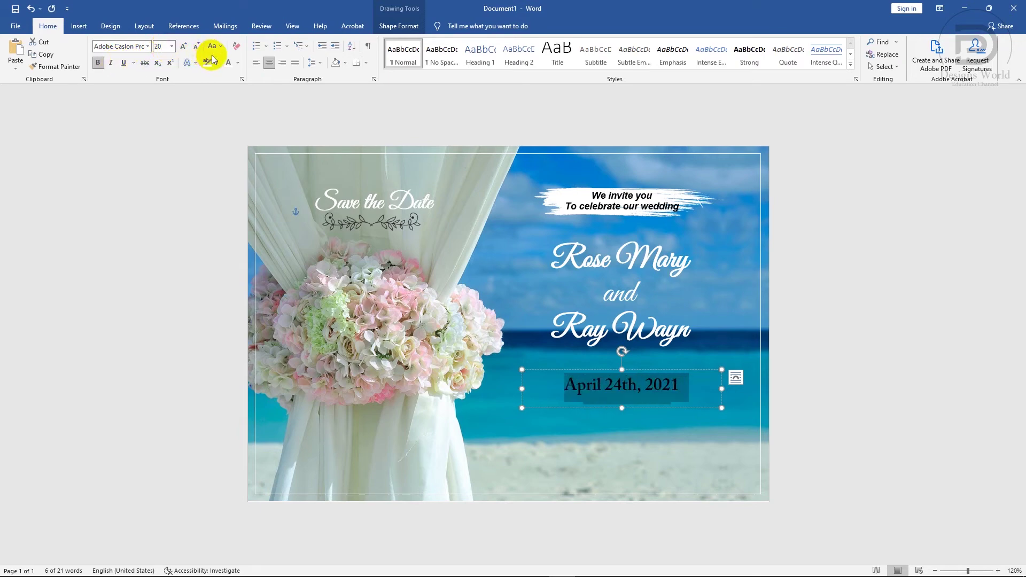
- Make the date text UPPERCASE and white, and enlarge the box to show AT 2.30 PM
left_click(213, 51)
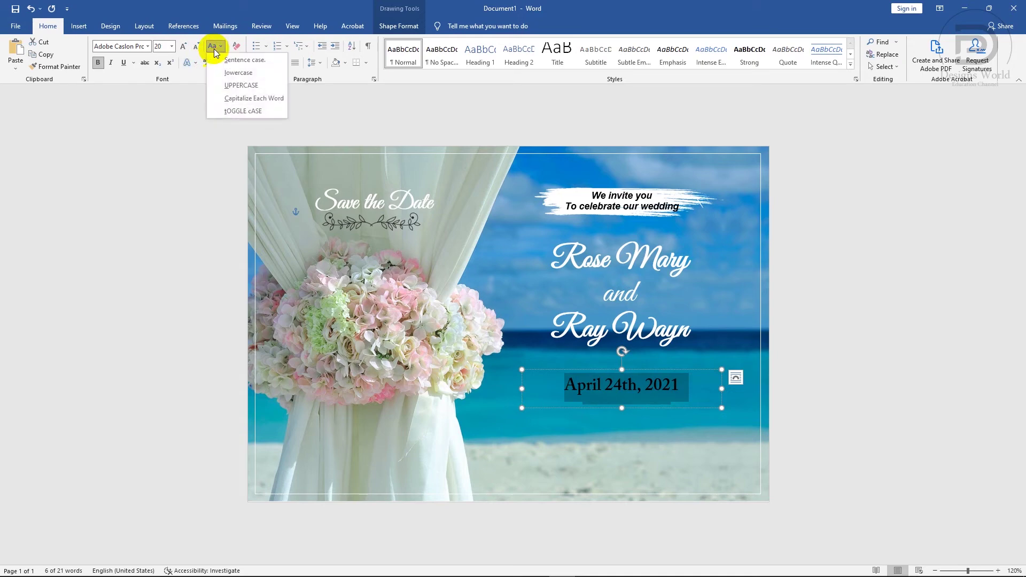
left_click(228, 91)
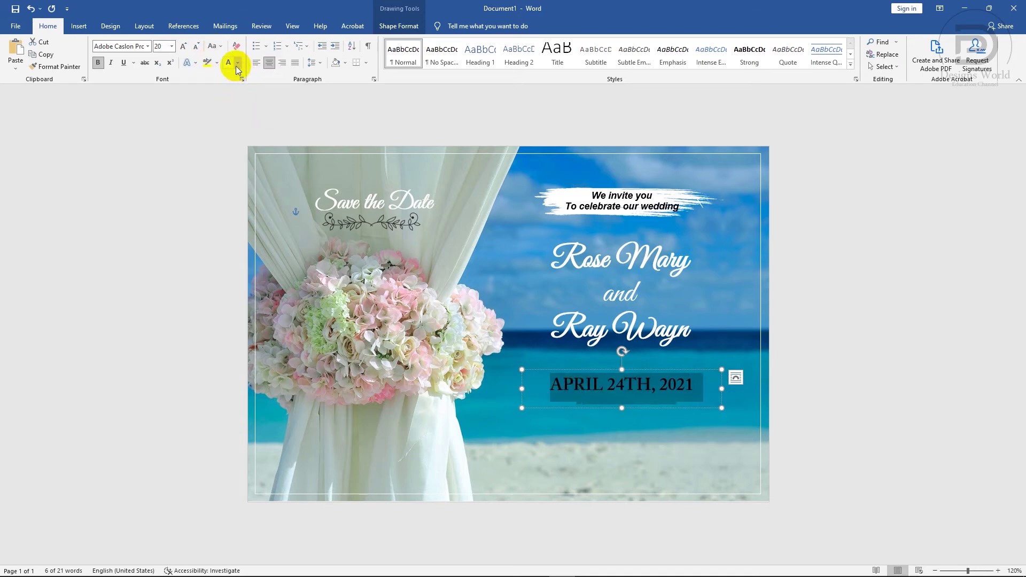
left_click(232, 65)
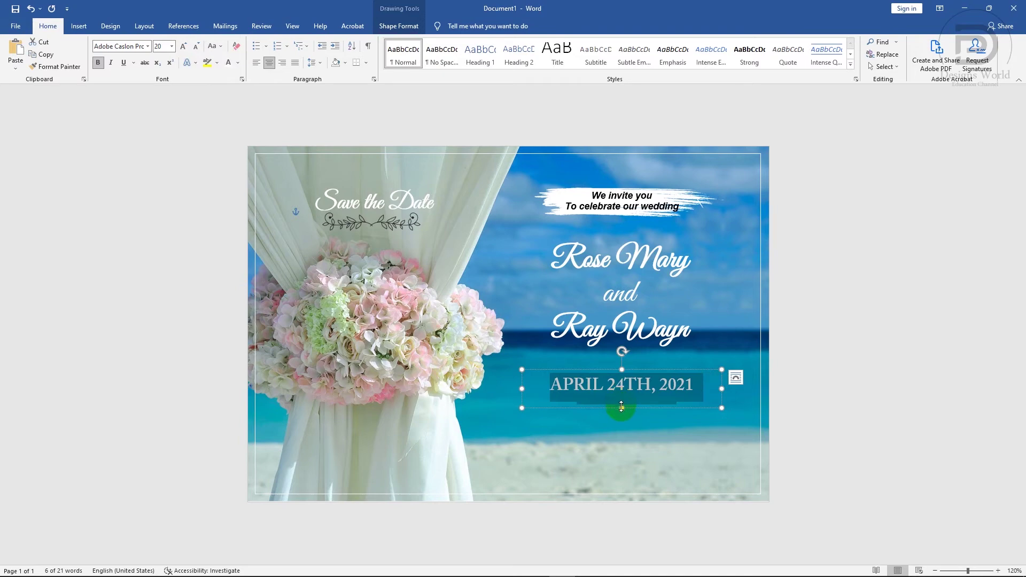
key("ctrl+y")
left_click(618, 413)
key("ctrl+a")
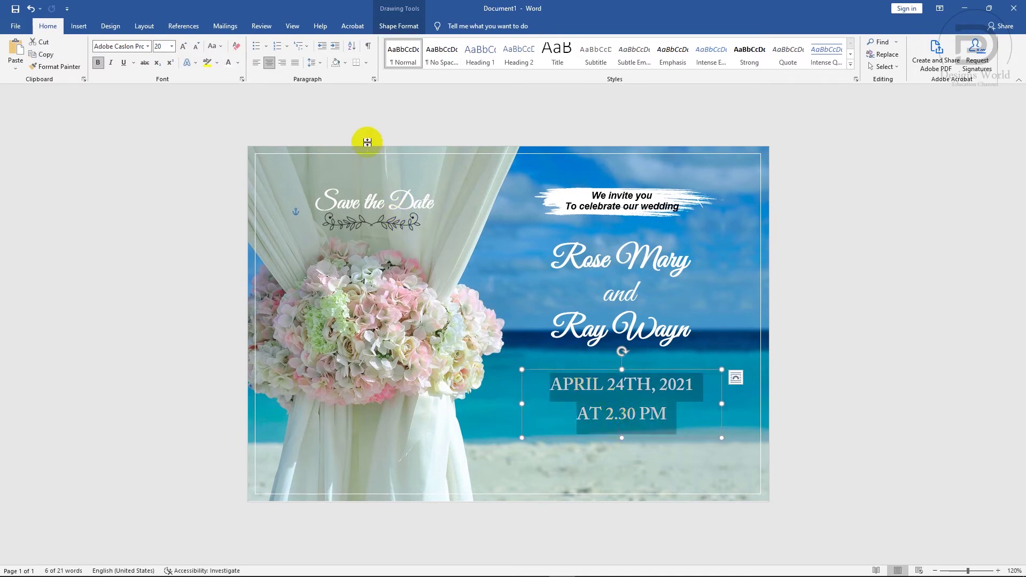
left_click(318, 64)
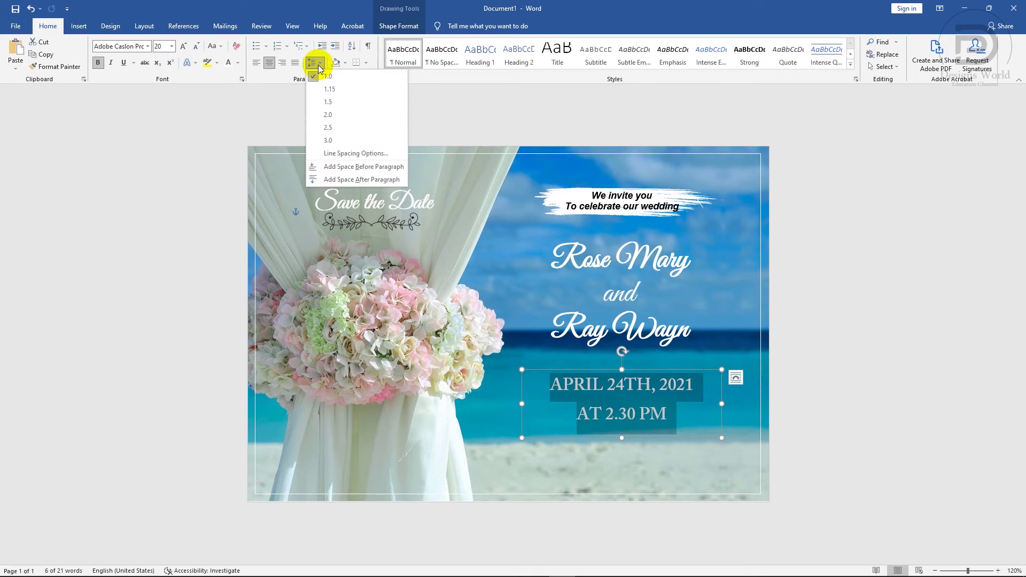
- Set the date lines' line spacing to Multiple at about 0.8
left_click(335, 152)
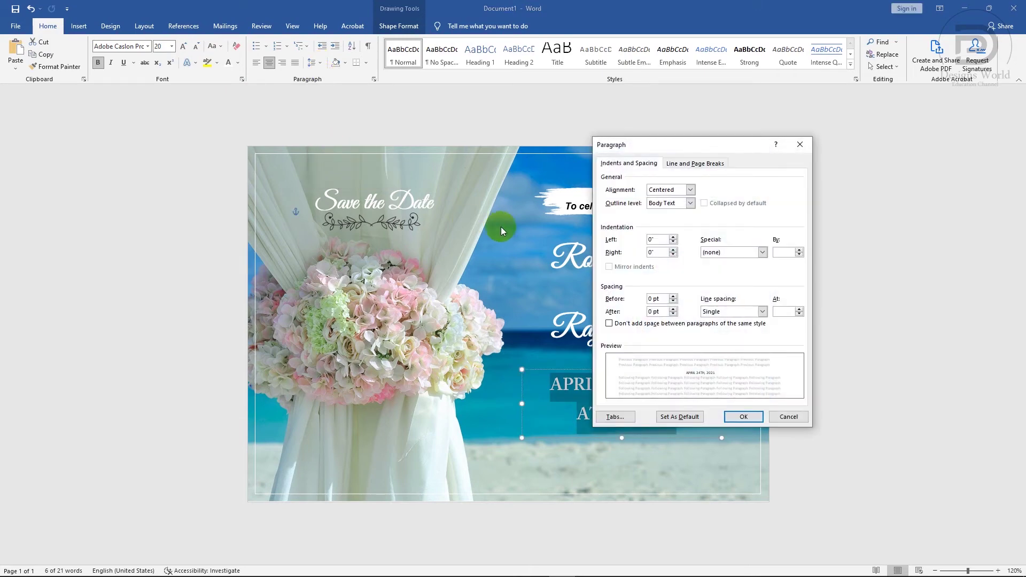
left_click(765, 313)
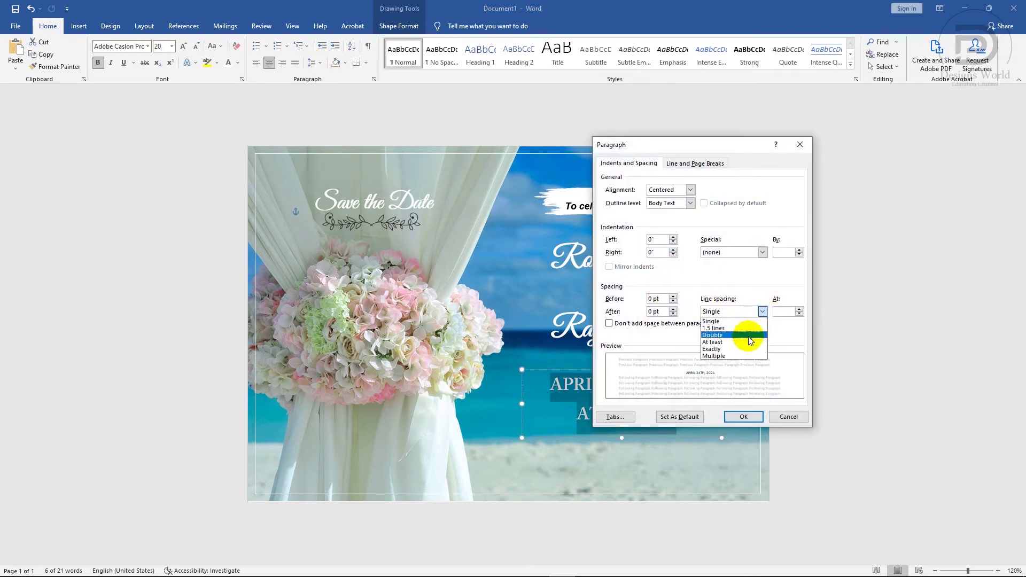
left_click(749, 356)
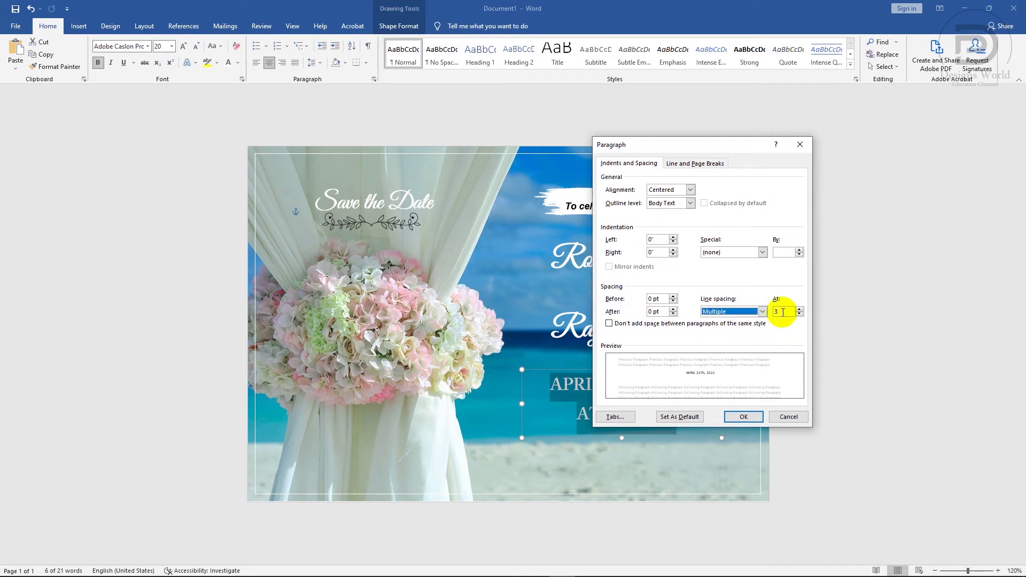
double_click(773, 312)
type(".8")
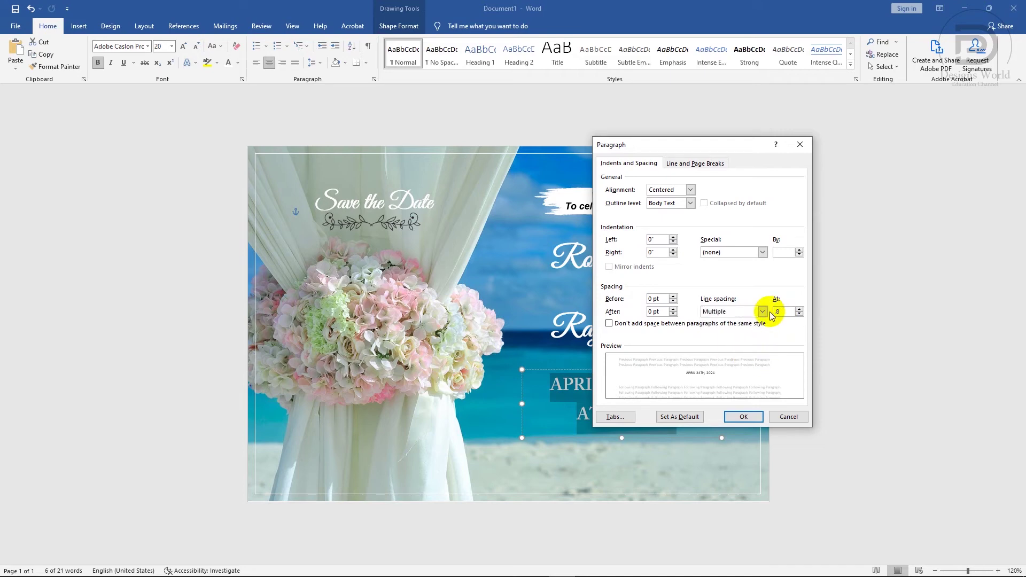
left_click(744, 417)
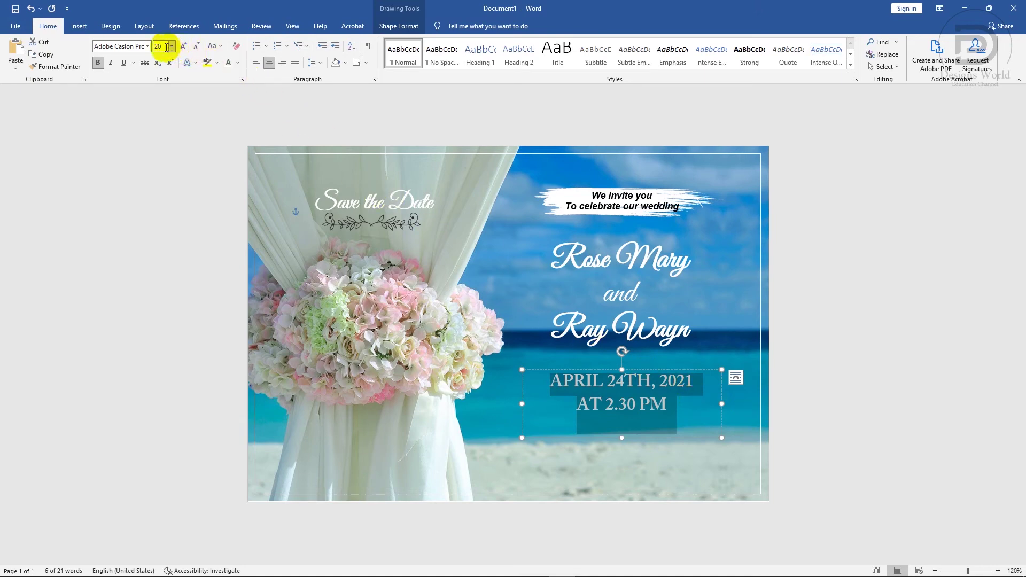
left_click(163, 46)
type("18")
- Set the date text to 18 pt and shorten its box to fit
key("Return")
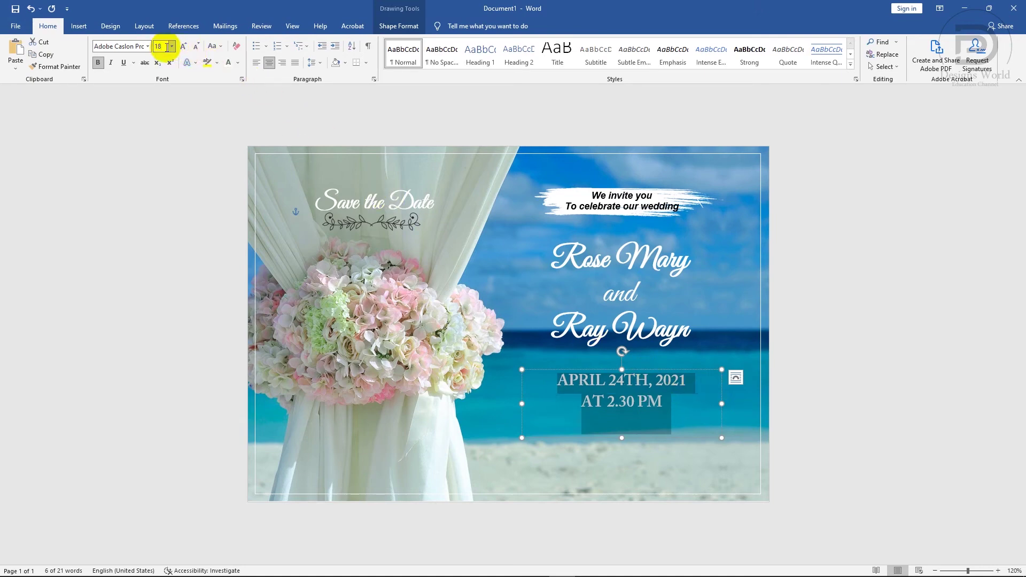
left_click_drag(622, 437, 622, 414)
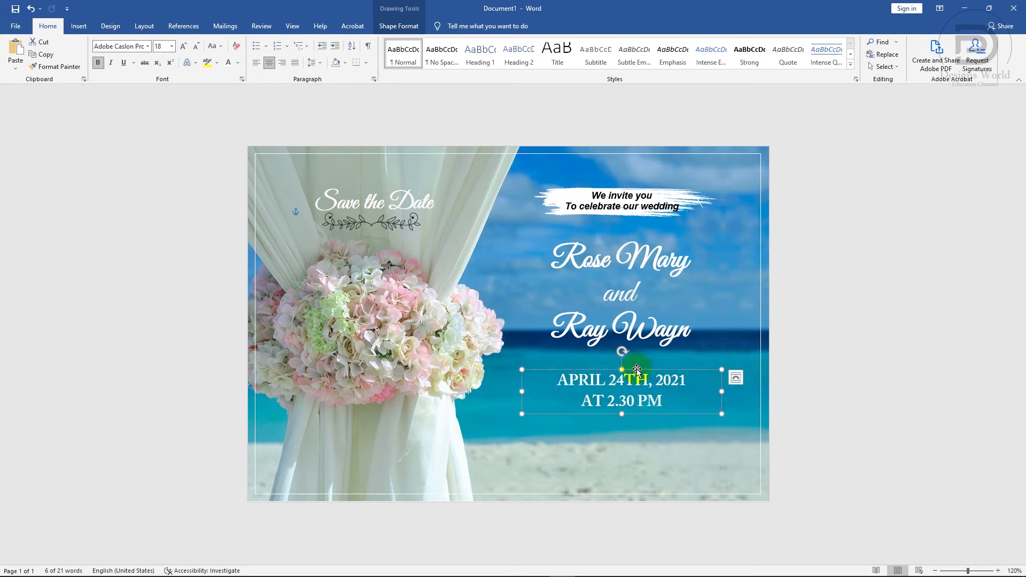
left_click_drag(636, 369, 637, 372)
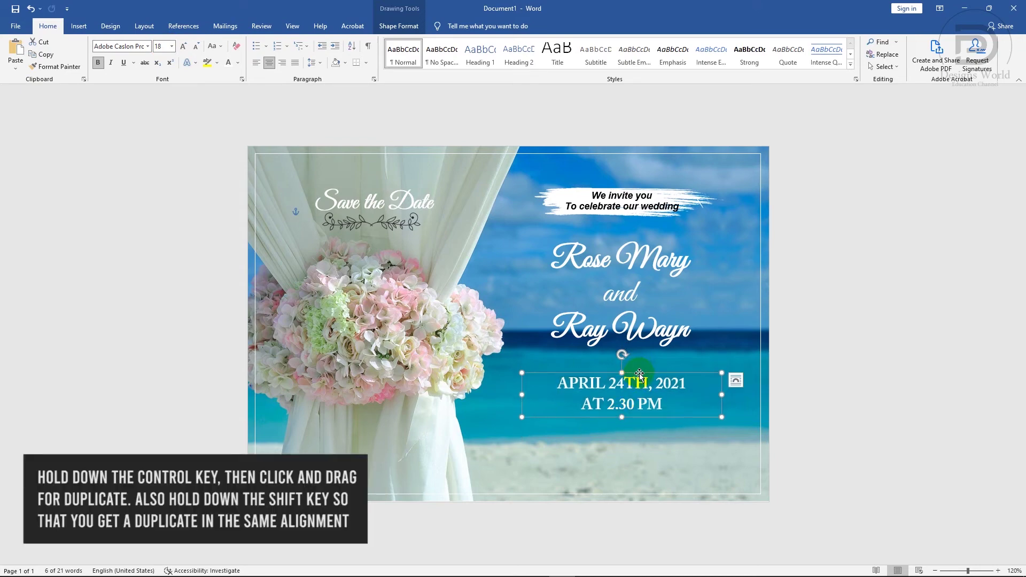
- Duplicate the date box directly below and select the venue lines in Notepad
left_click_drag(641, 377, 643, 445)
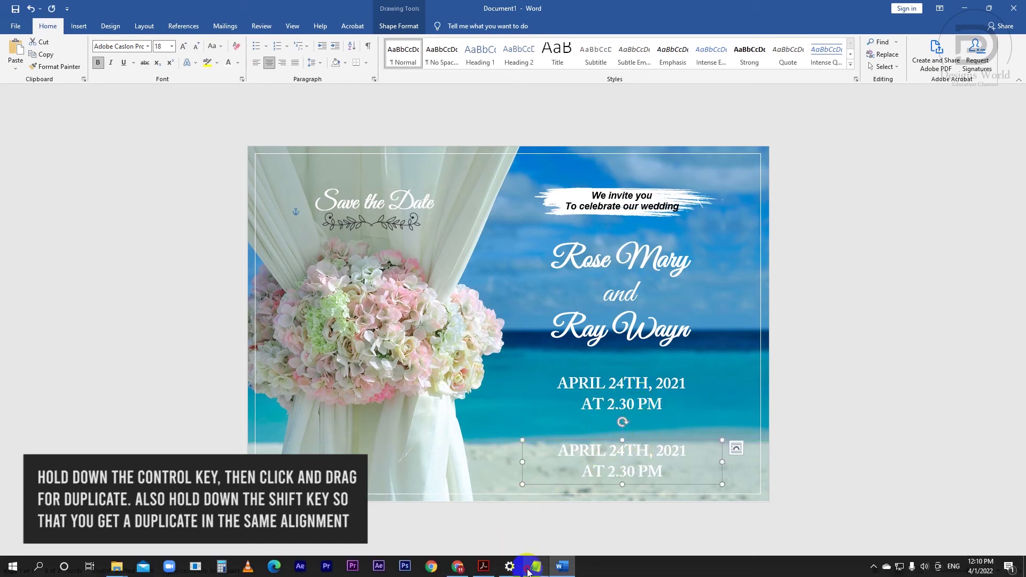
left_click(528, 570)
left_click_drag(406, 169, 235, 162)
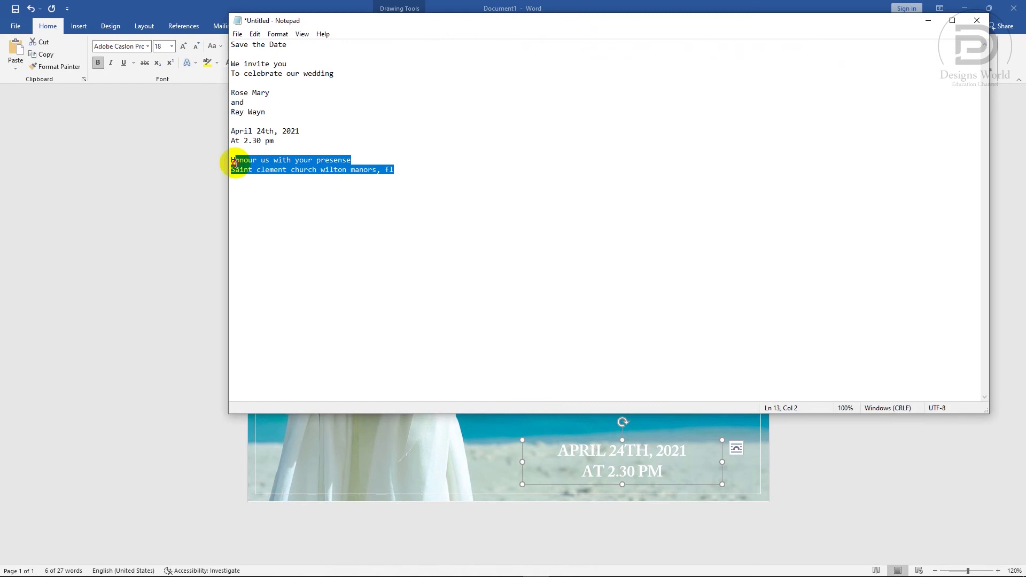
- Paste the copied venue lines 'Honour us with your presense' and 'Saint clement church wilton manors, fl' into the lower box
left_click(165, 235)
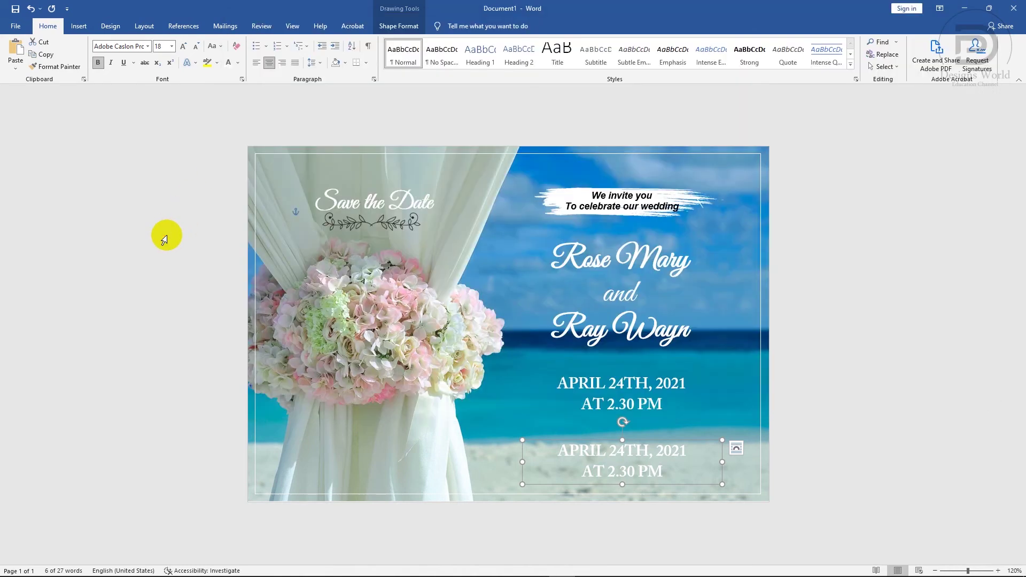
triple_click(632, 458)
key("ctrl+v")
key("ctrl+a")
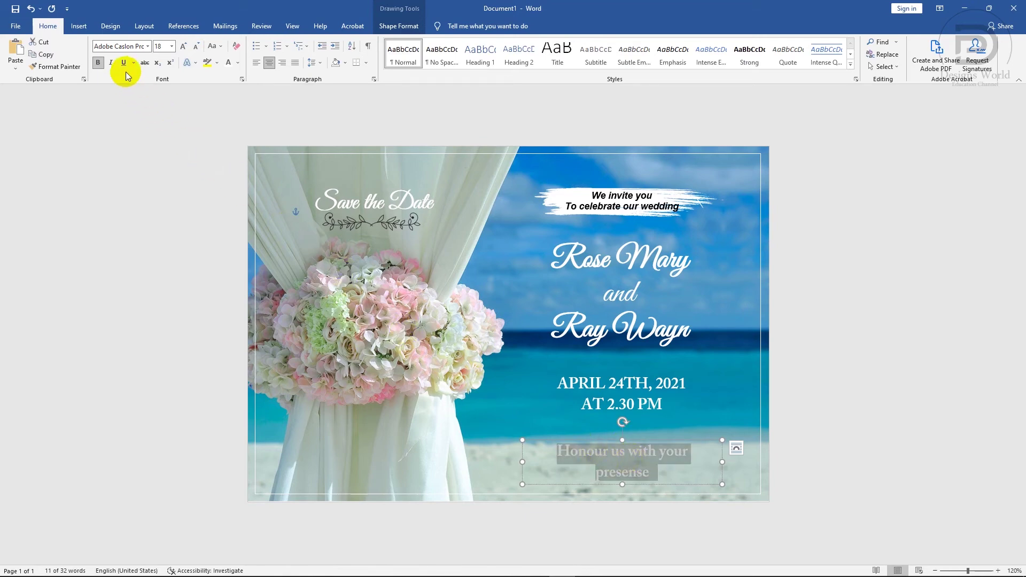
- Set the pasted venue text to Arial at 10 pt
left_click(111, 47)
type("Arial")
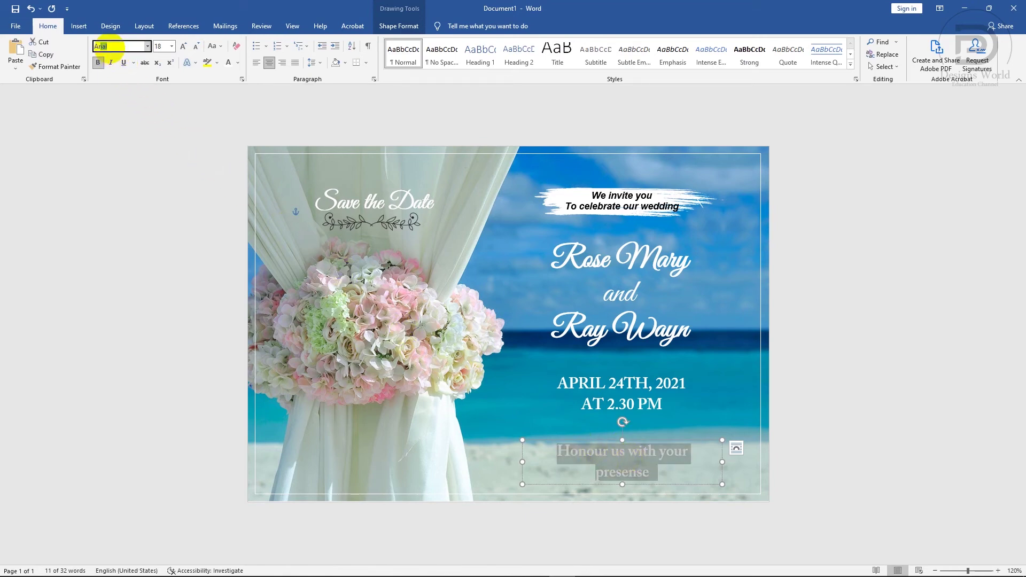
key("Return")
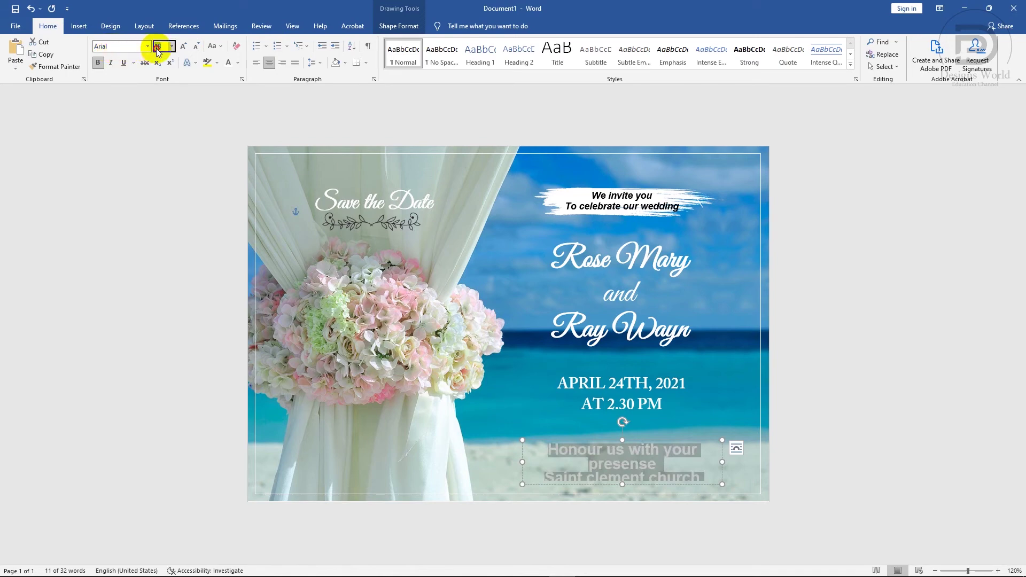
key("Return")
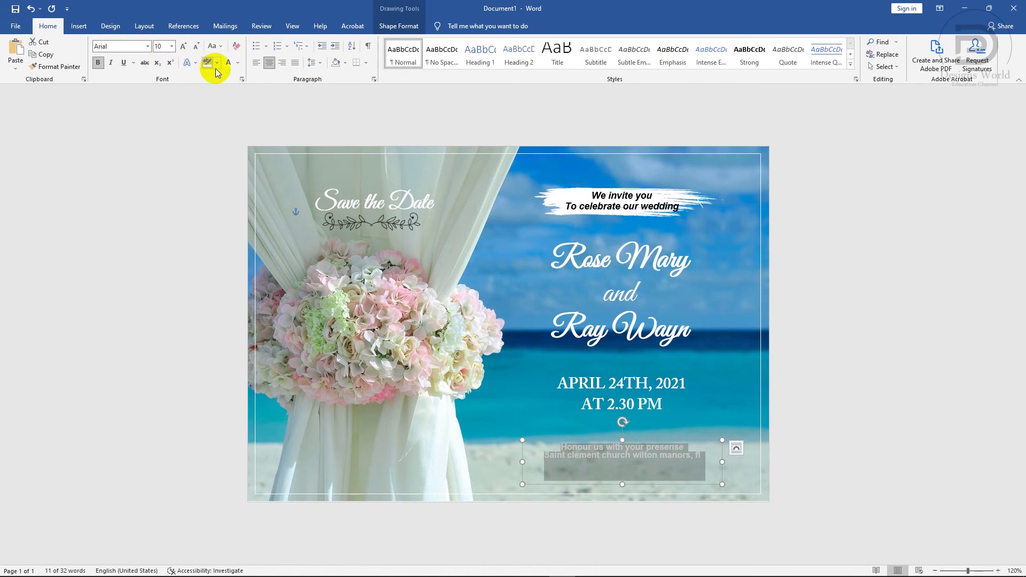
left_click(237, 64)
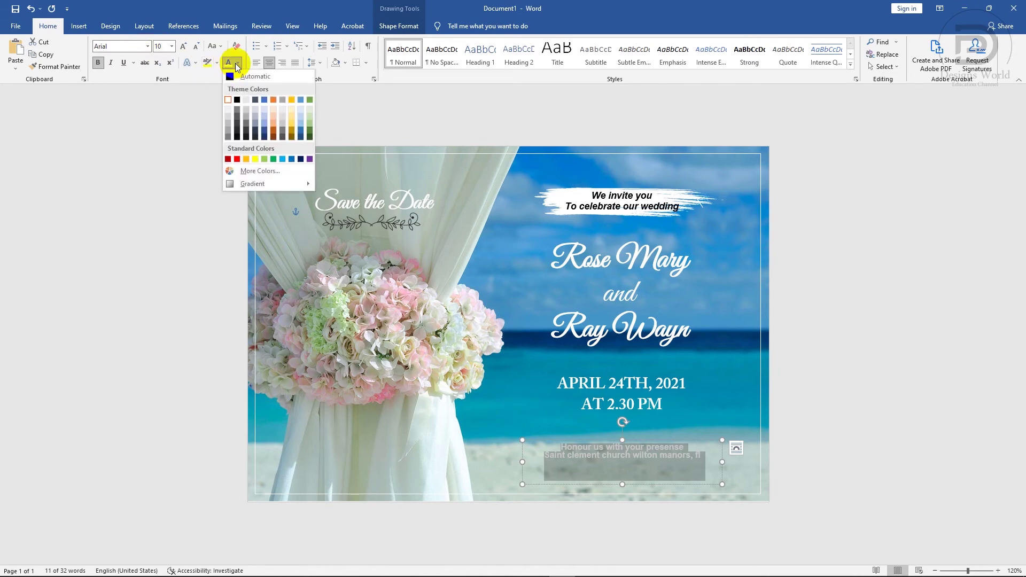
- Make the venue text black and remove bold from the 'Honour us' line
left_click(237, 136)
left_click(702, 454)
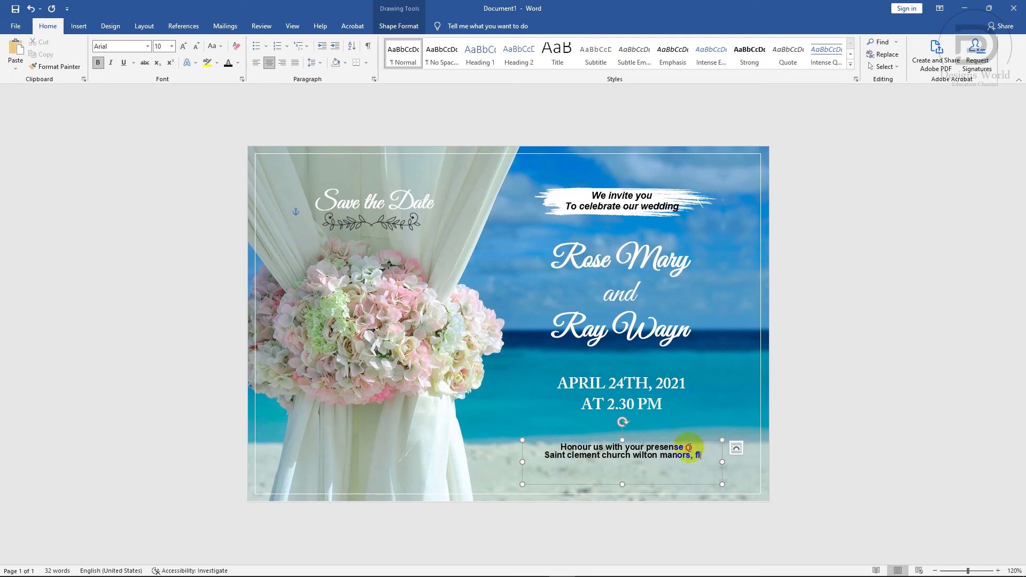
left_click_drag(689, 447, 559, 448)
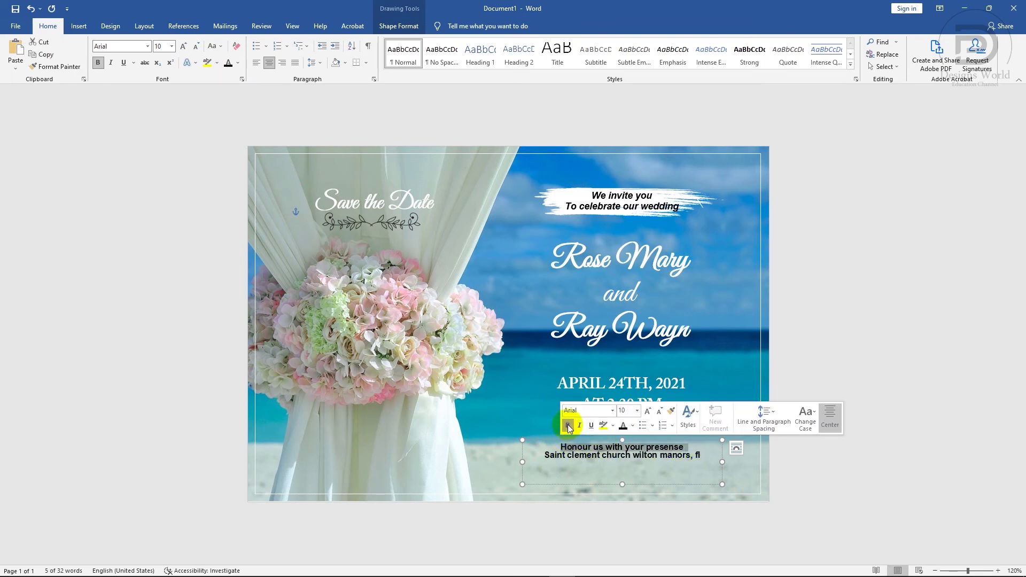
left_click(568, 427)
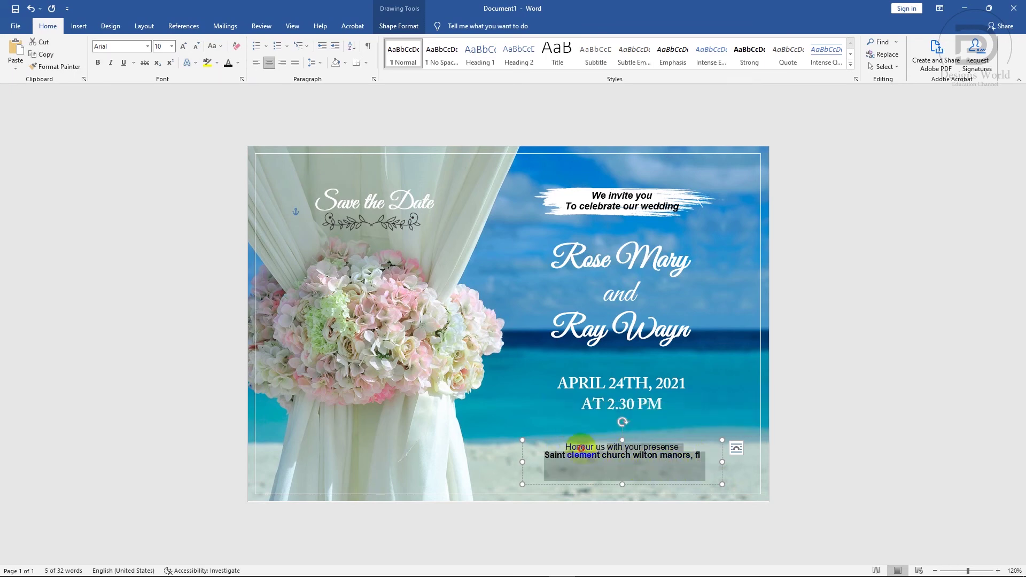
- Enlarge the church and address line to 11 pt and shorten the venue box to fit
left_click_drag(544, 455, 539, 464)
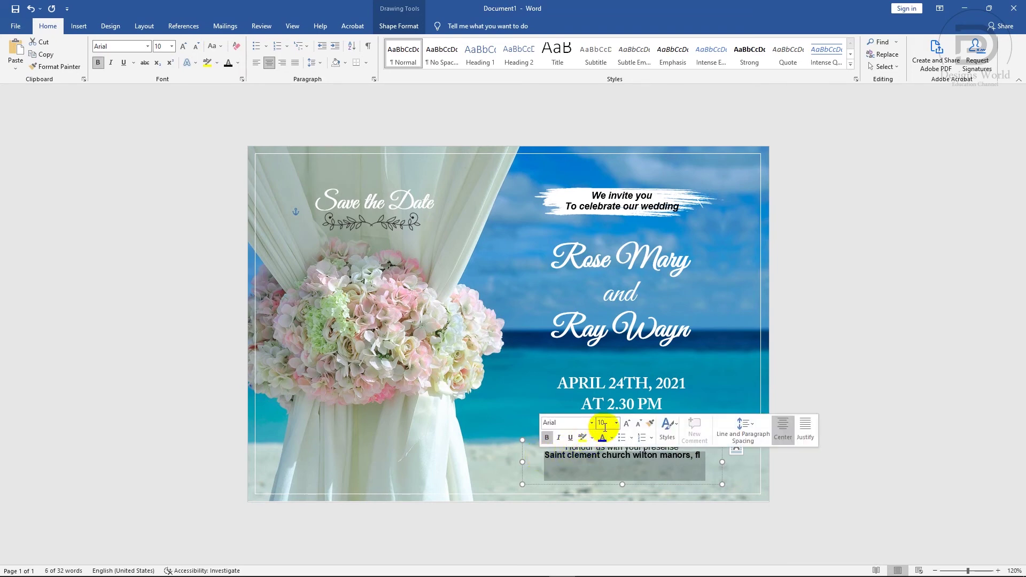
key("Return")
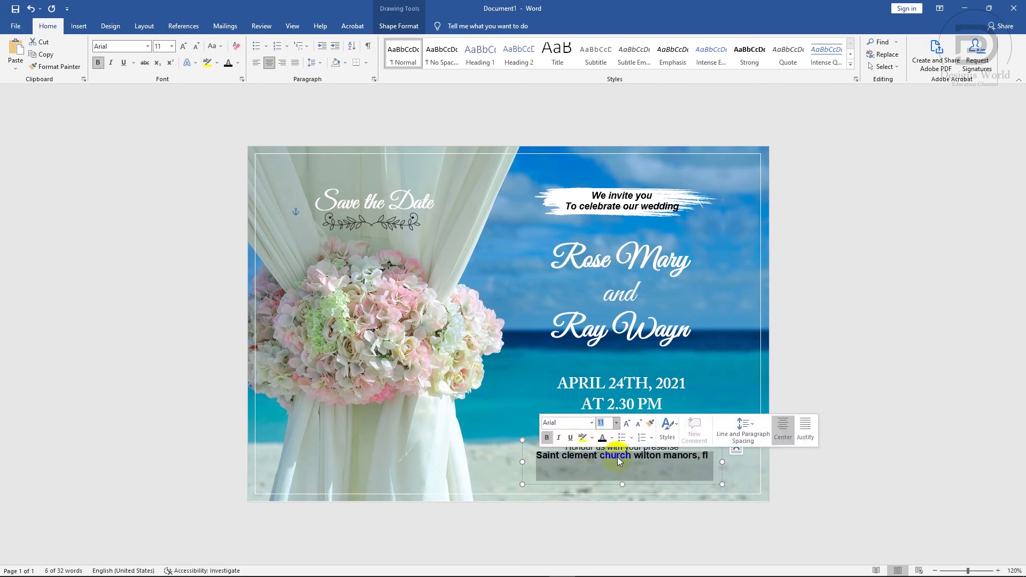
left_click(620, 473)
left_click_drag(621, 484, 621, 466)
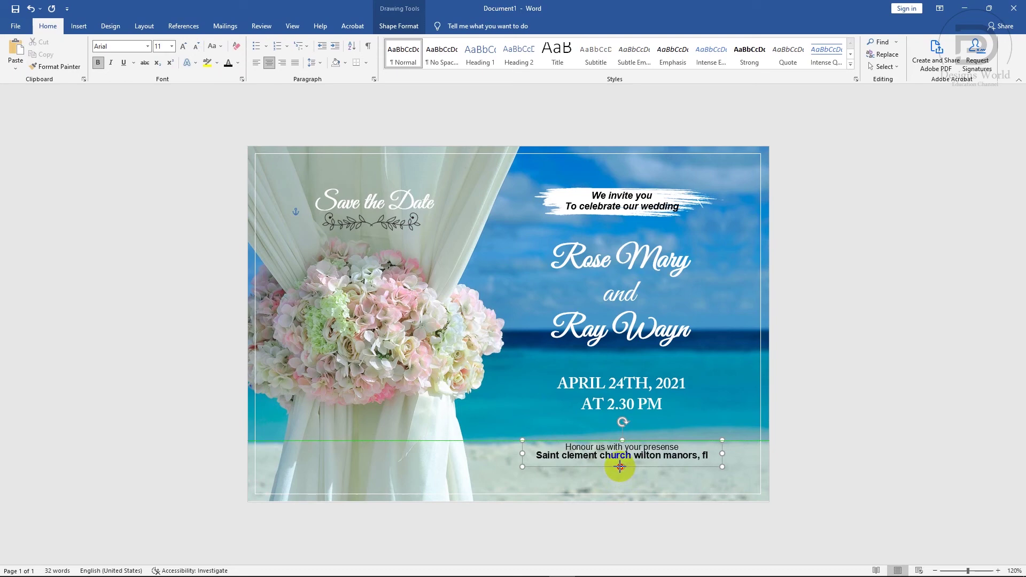
- Make the venue text UPPERCASE and widen its box so the church line fits on one line
key("ctrl+a")
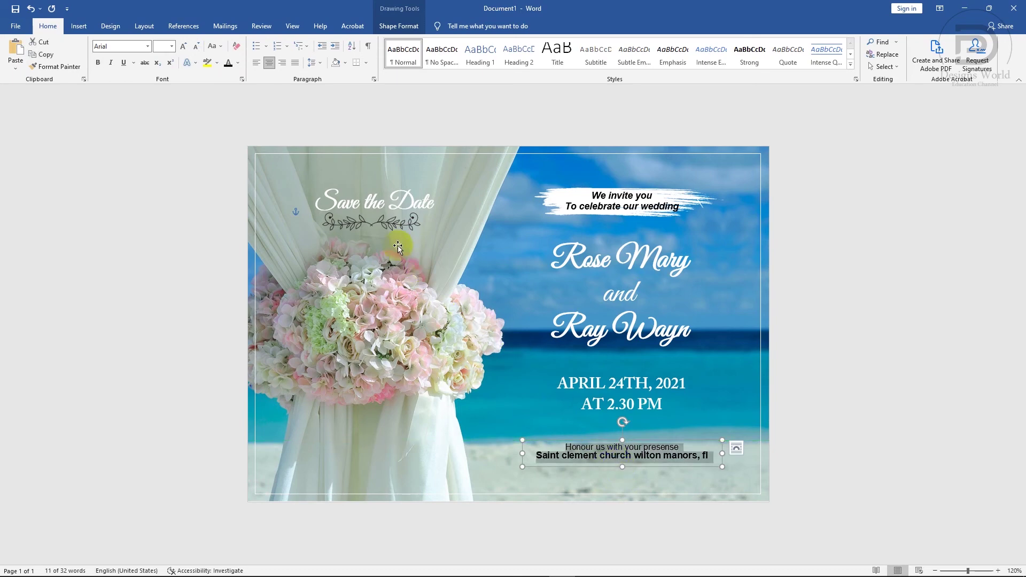
left_click(215, 47)
left_click(230, 85)
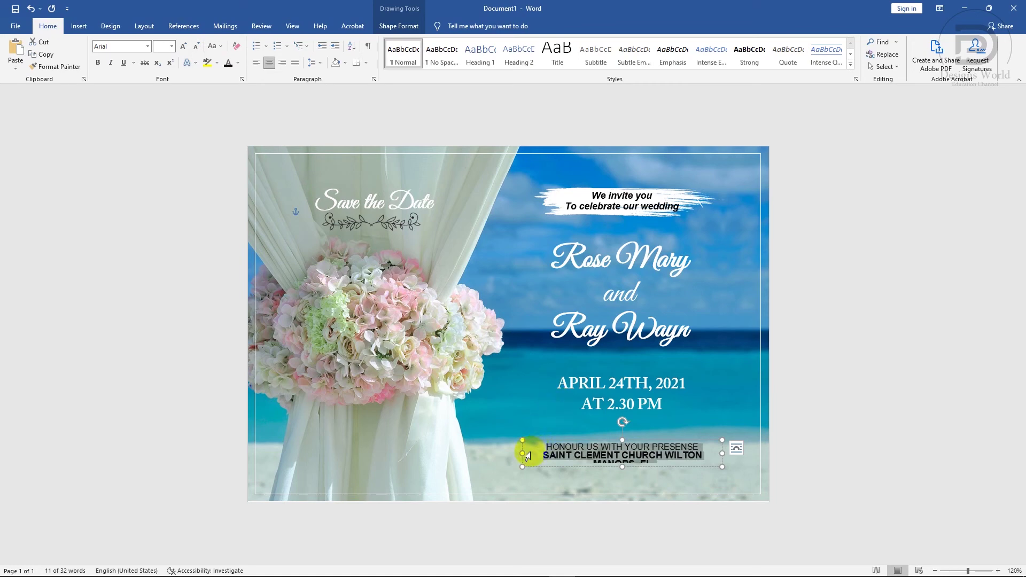
left_click_drag(523, 453, 506, 453)
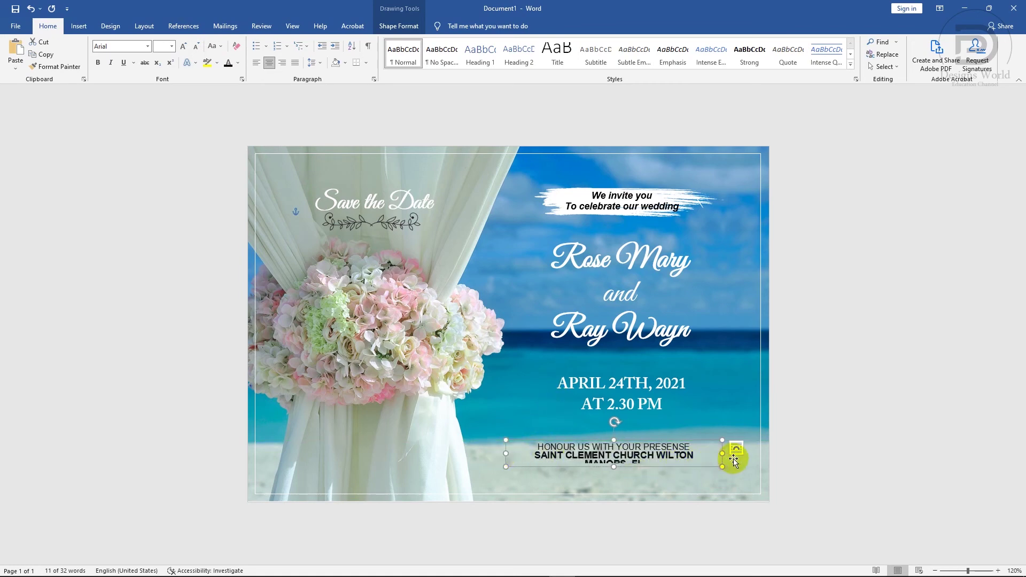
left_click_drag(724, 454, 745, 455)
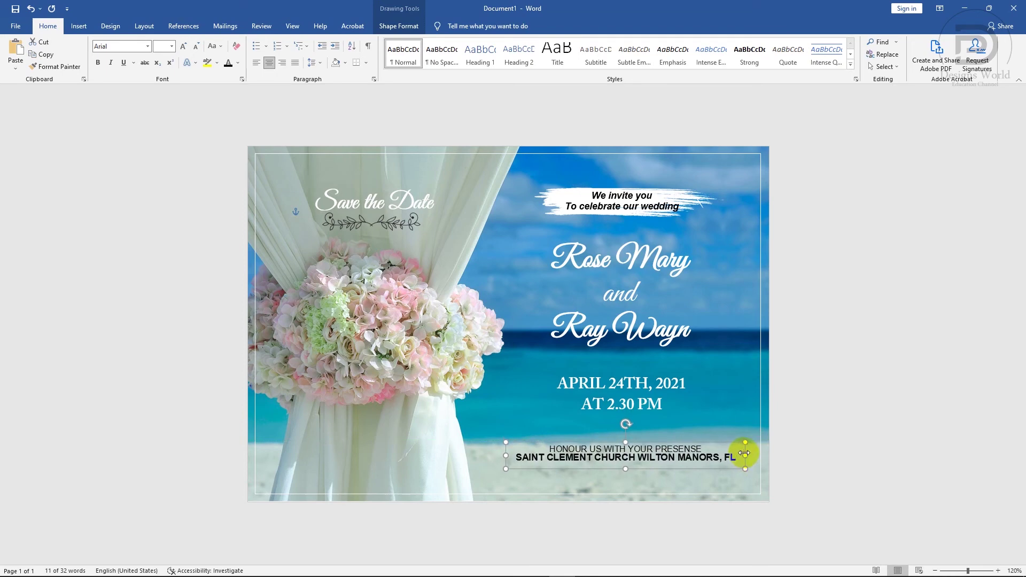
left_click_drag(743, 453, 745, 454)
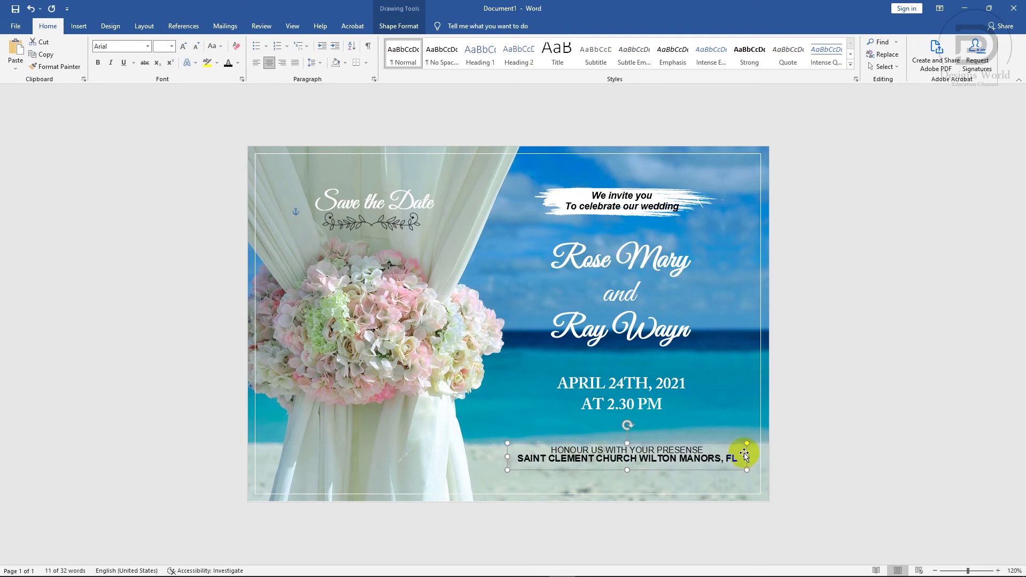
- Move the date block slightly lower on the card
left_click(653, 384)
left_click_drag(650, 371, 652, 380)
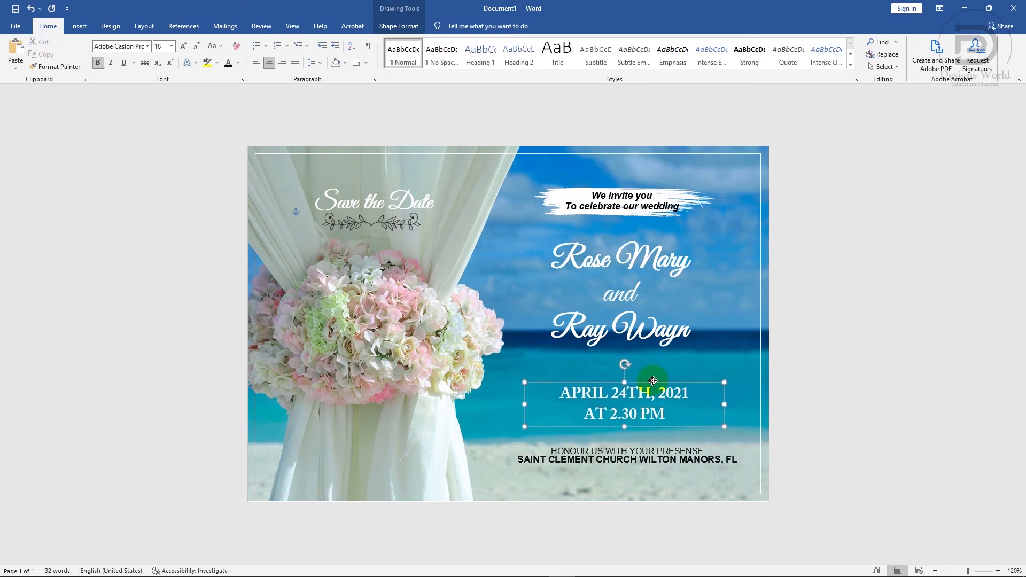
left_click(659, 456)
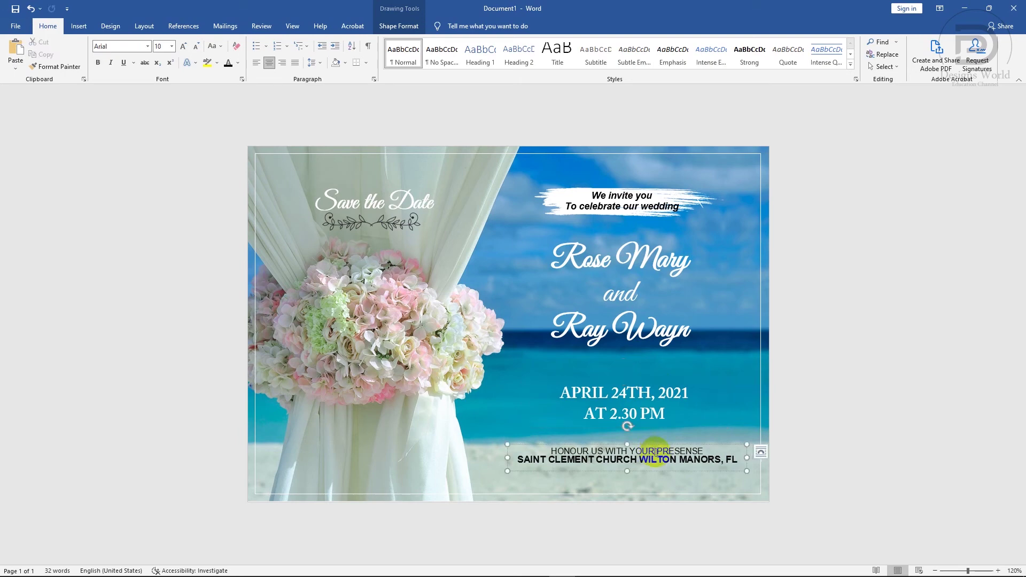
- Give the venue lines 1.5 line spacing and enlarge their box so both lines show
key("ctrl+a")
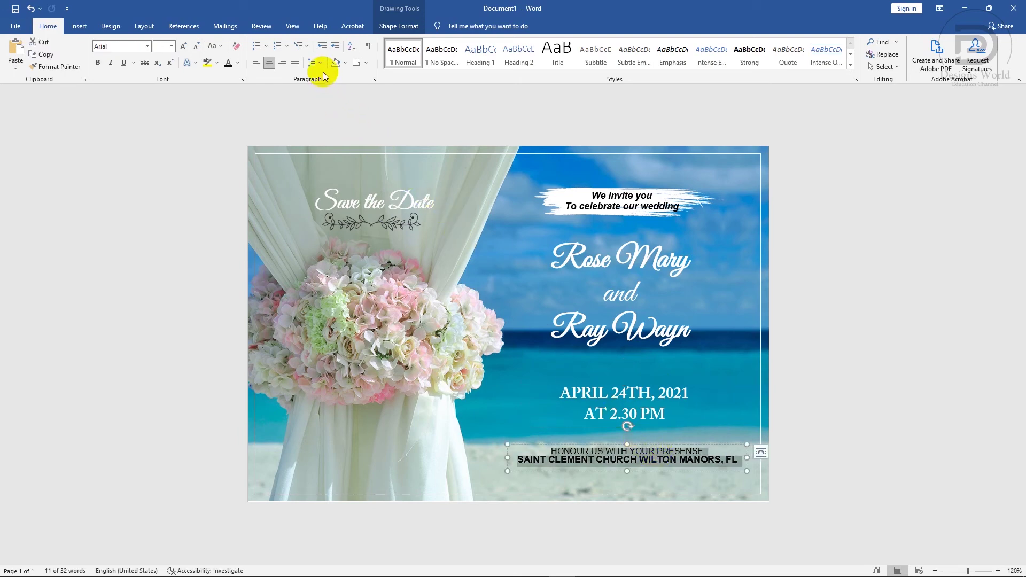
left_click(320, 64)
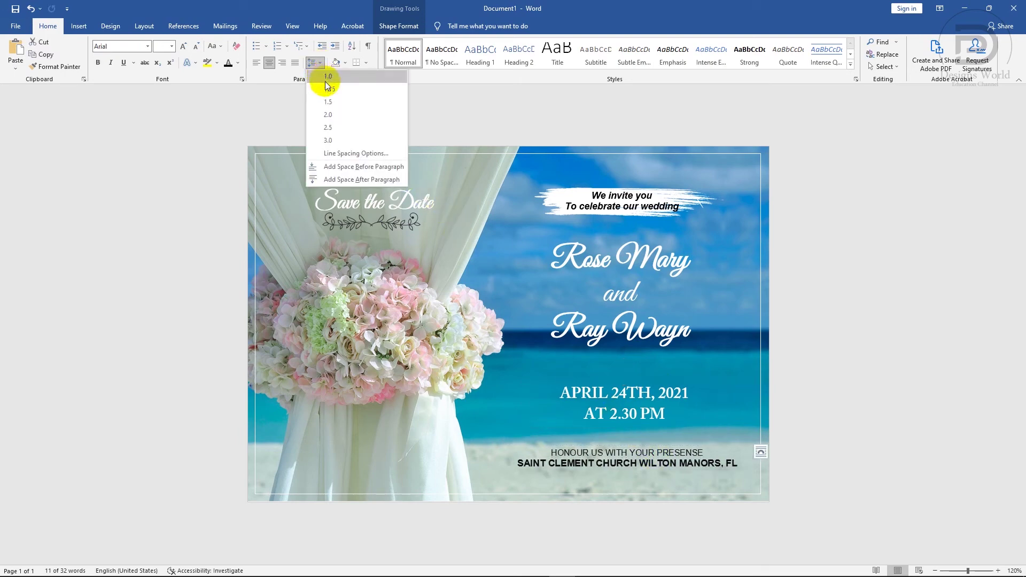
left_click(328, 102)
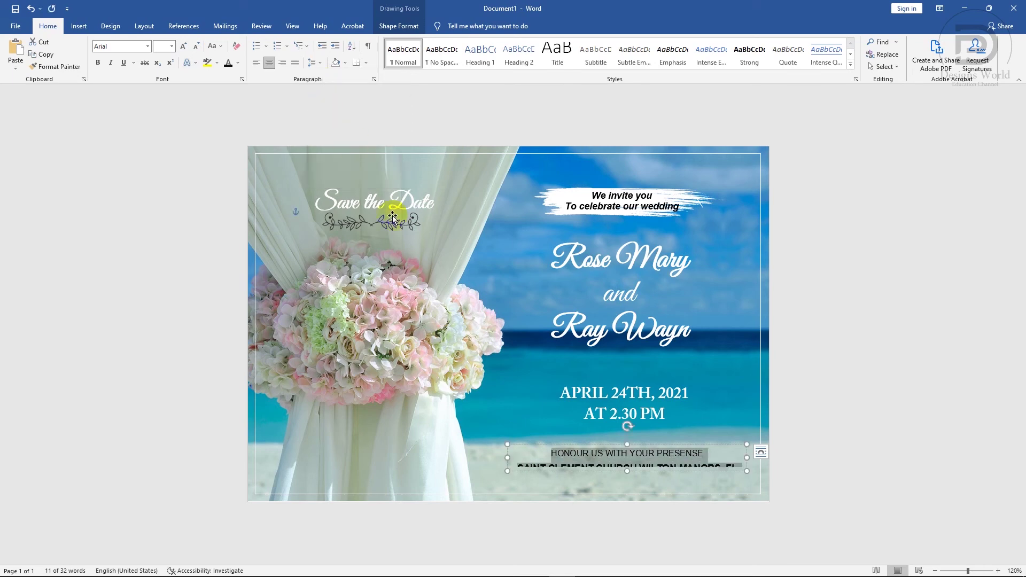
left_click_drag(629, 470, 629, 482)
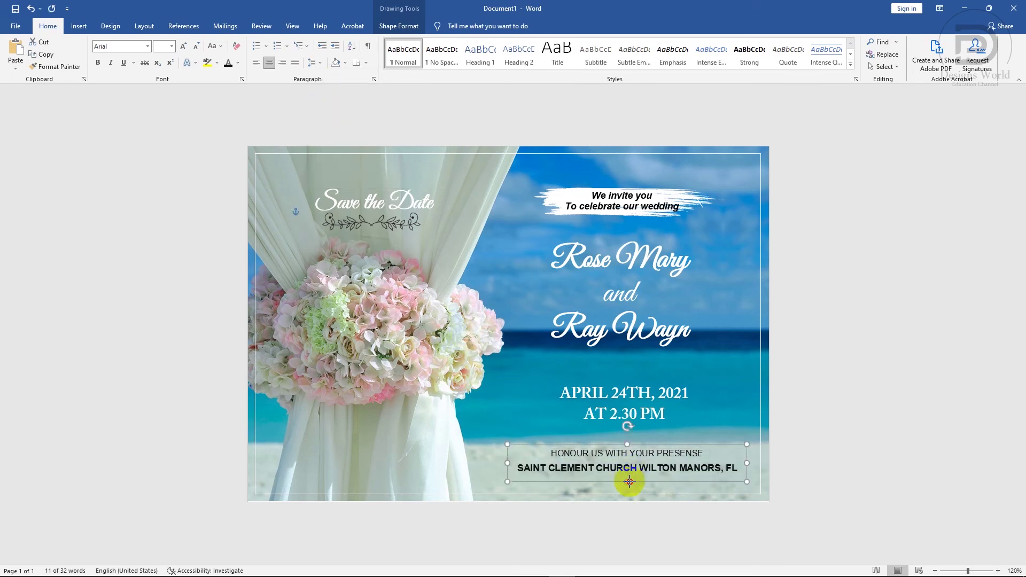
left_click(832, 474)
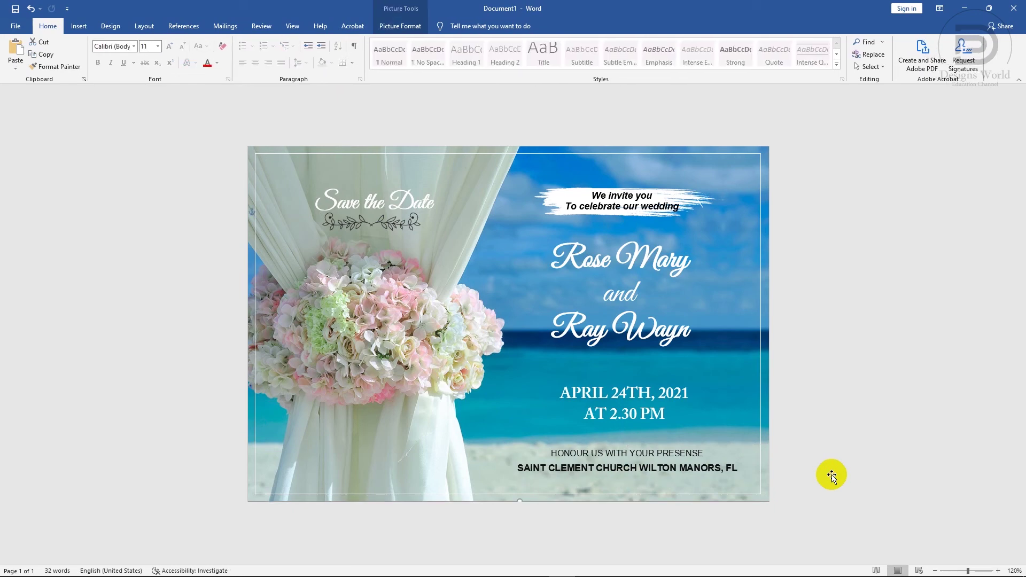
- Nudge the names block and the 'We invite you' banner slightly down
left_click(637, 335)
left_click_drag(623, 238, 623, 242)
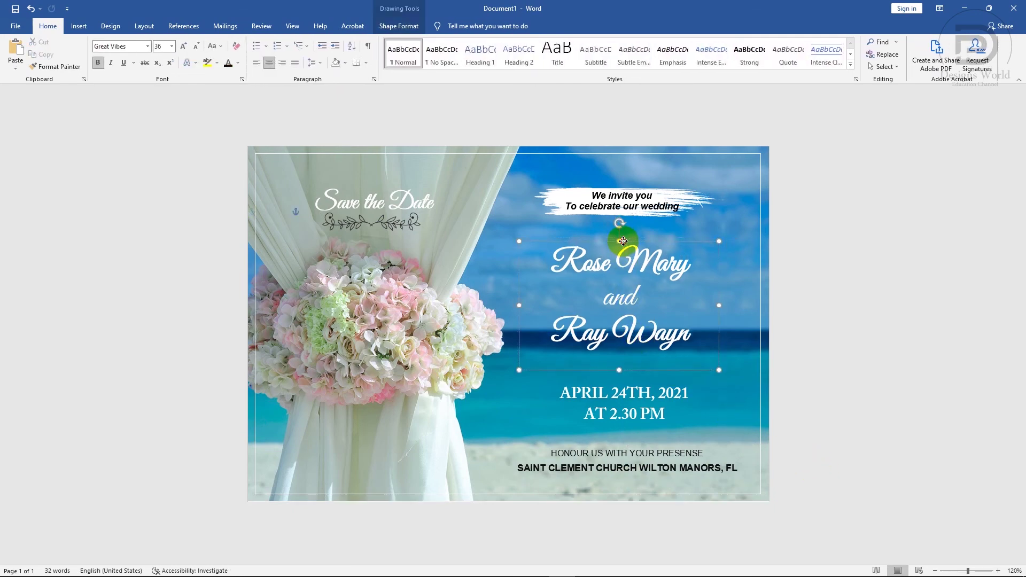
left_click(633, 210)
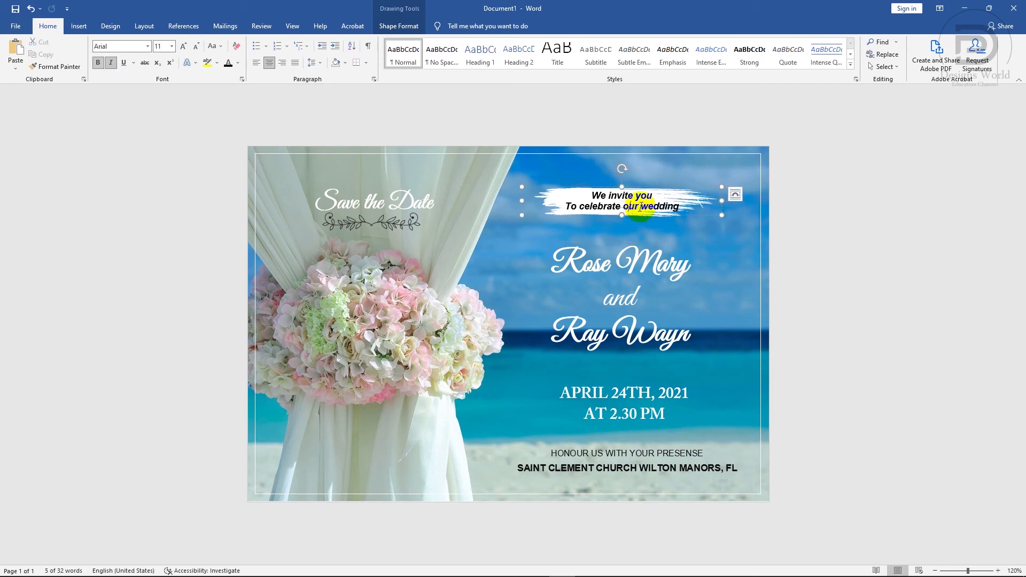
left_click_drag(626, 190, 627, 195)
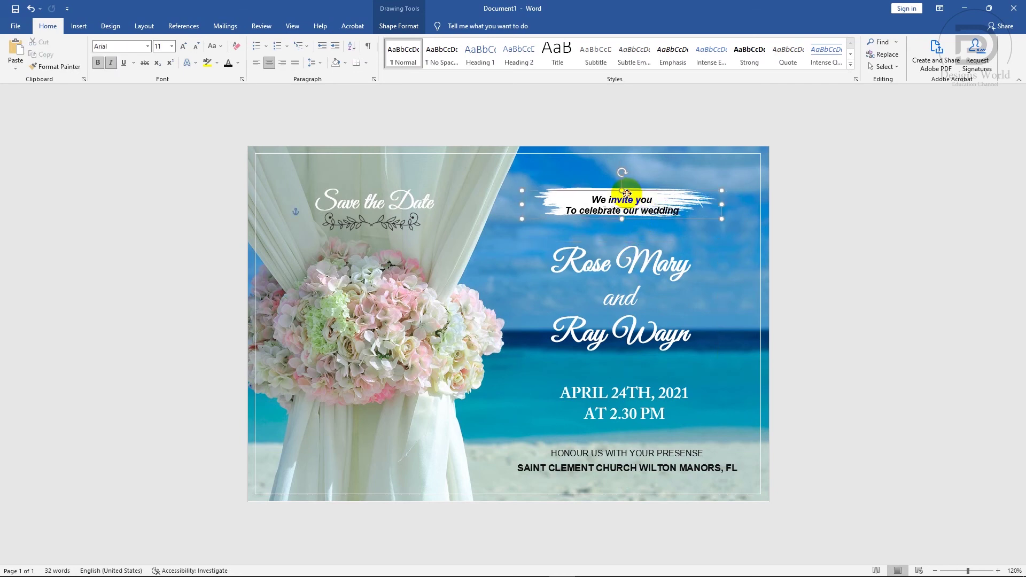
left_click(637, 188)
left_click(635, 190)
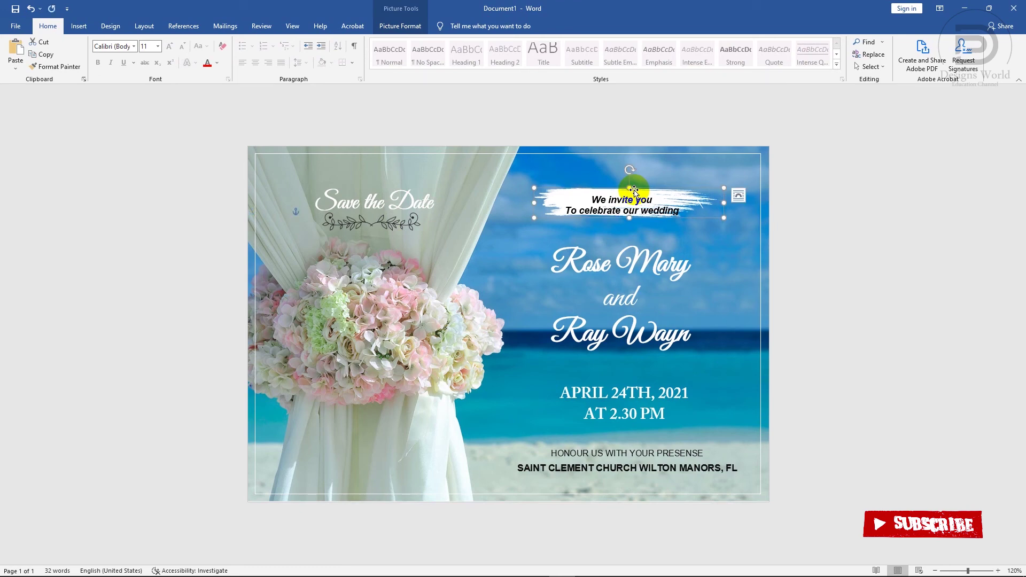
key("ctrl+z")
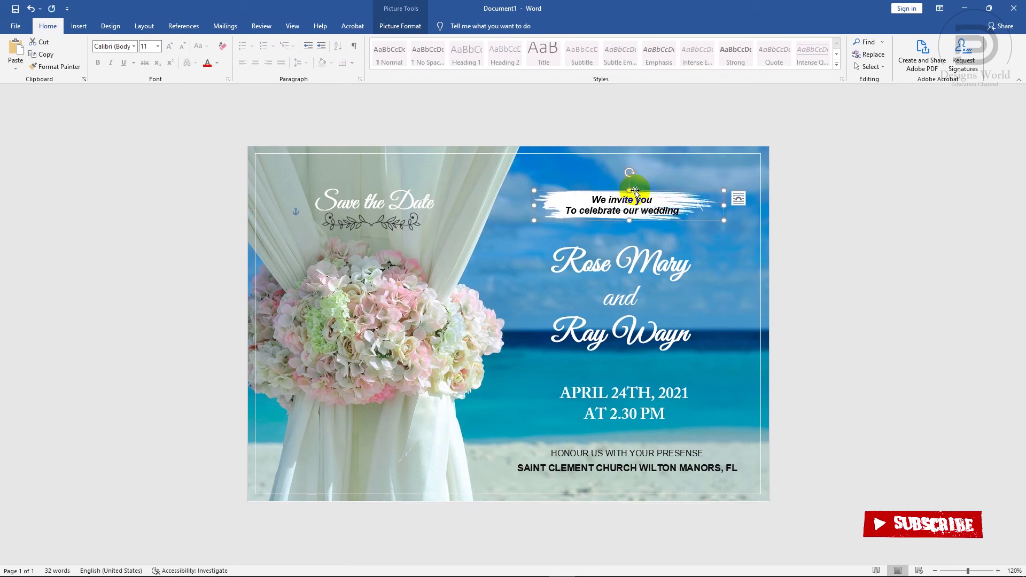
left_click(841, 336)
- Move the date and venue blocks slightly up on the card
scroll(841, 337, "down", 1, "ctrl")
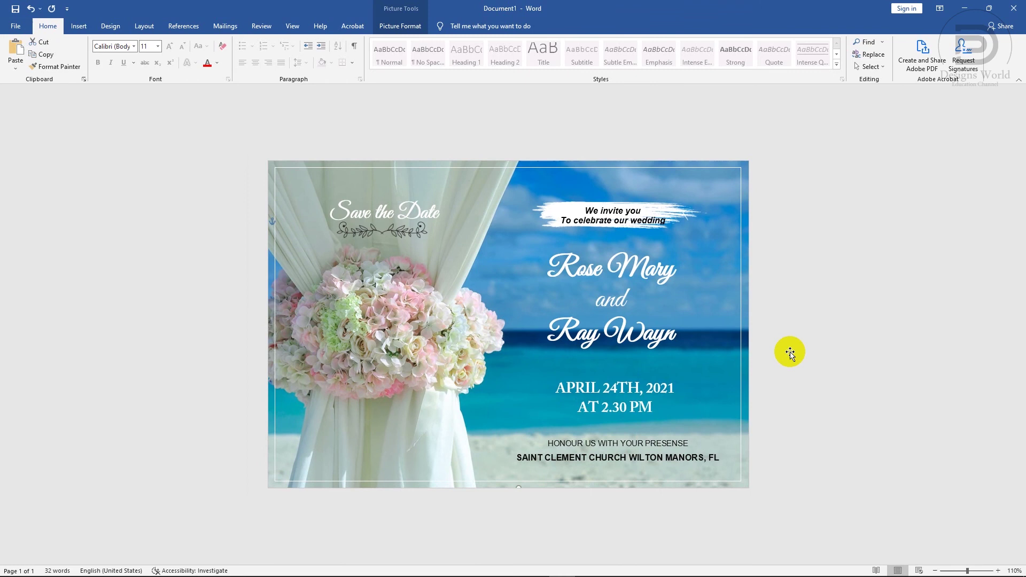
left_click(646, 385)
left_click_drag(630, 379, 630, 369)
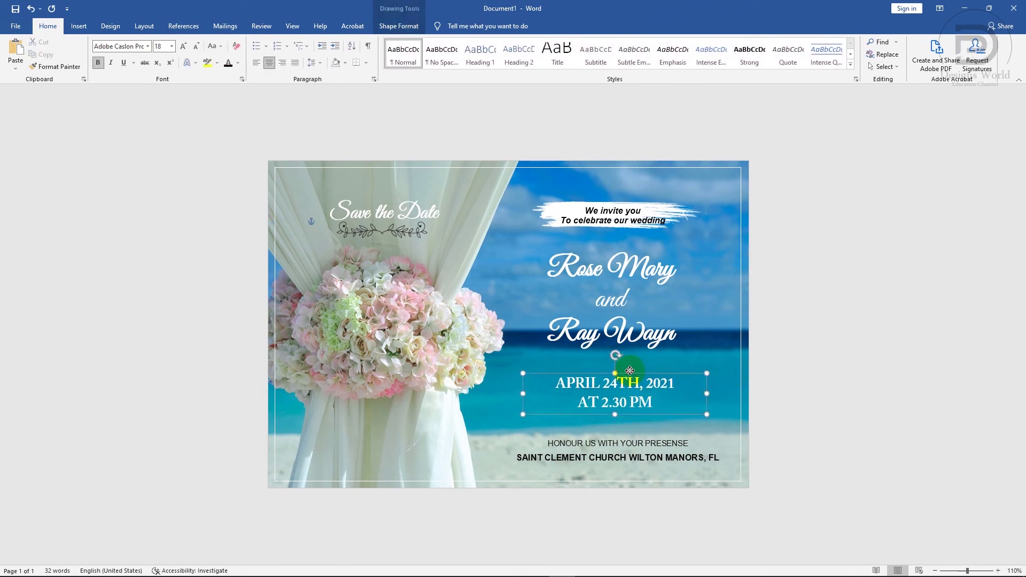
left_click(627, 443)
left_click_drag(625, 435, 625, 421)
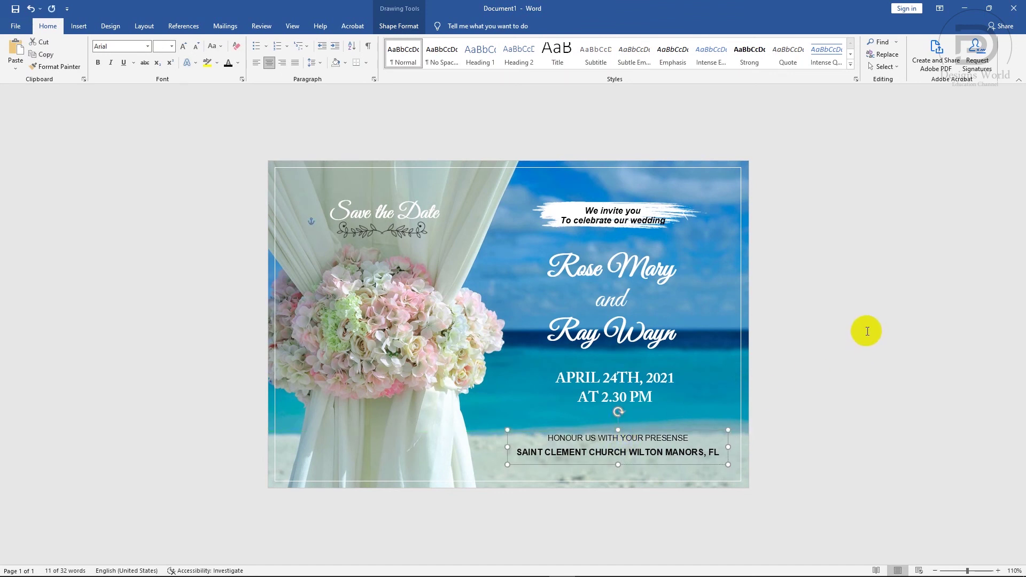
left_click(864, 328)
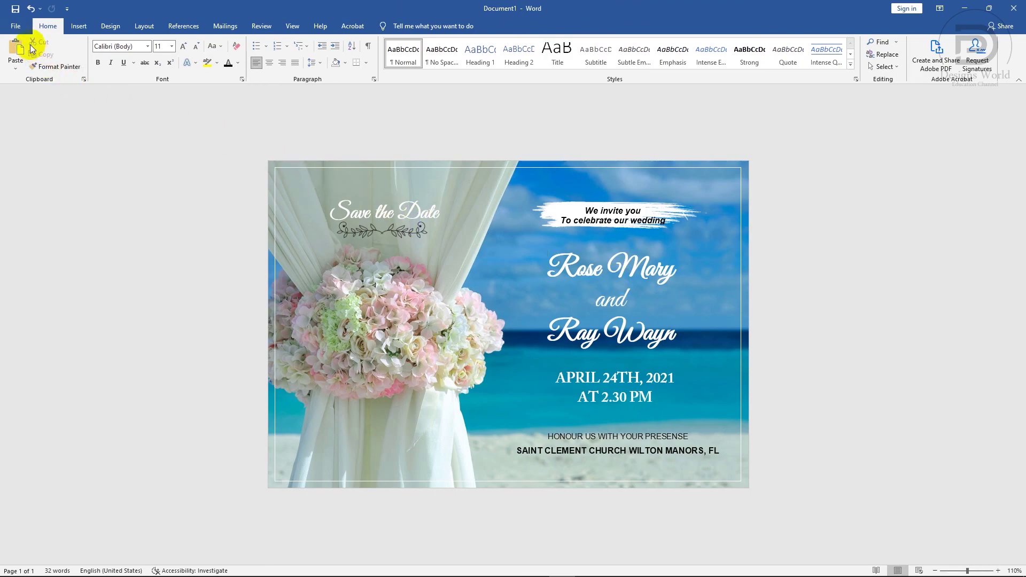
left_click(15, 26)
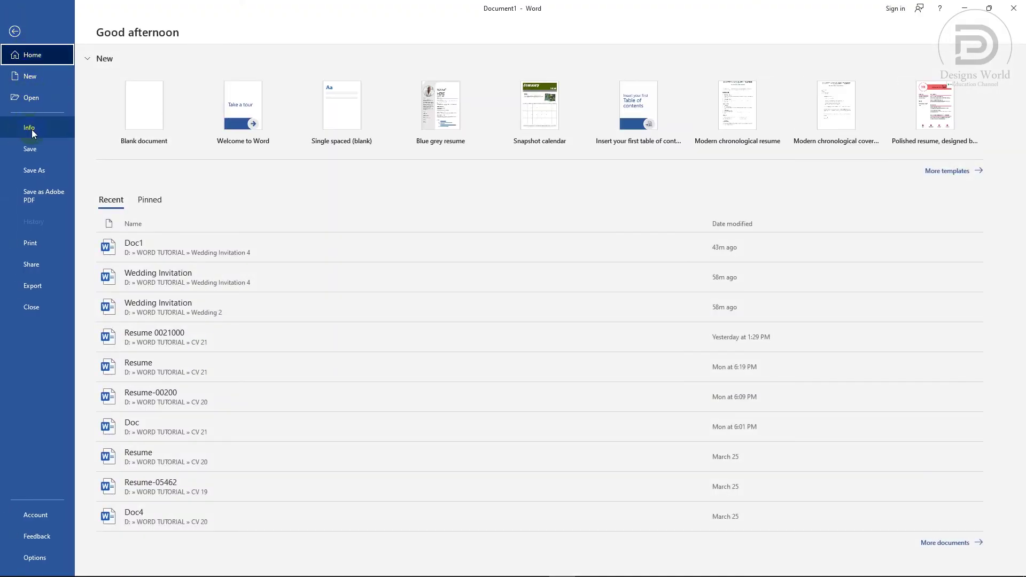
- Save the card as the Word document 'Save the Date' in the Wedding Invitation 4 folder
left_click(33, 170)
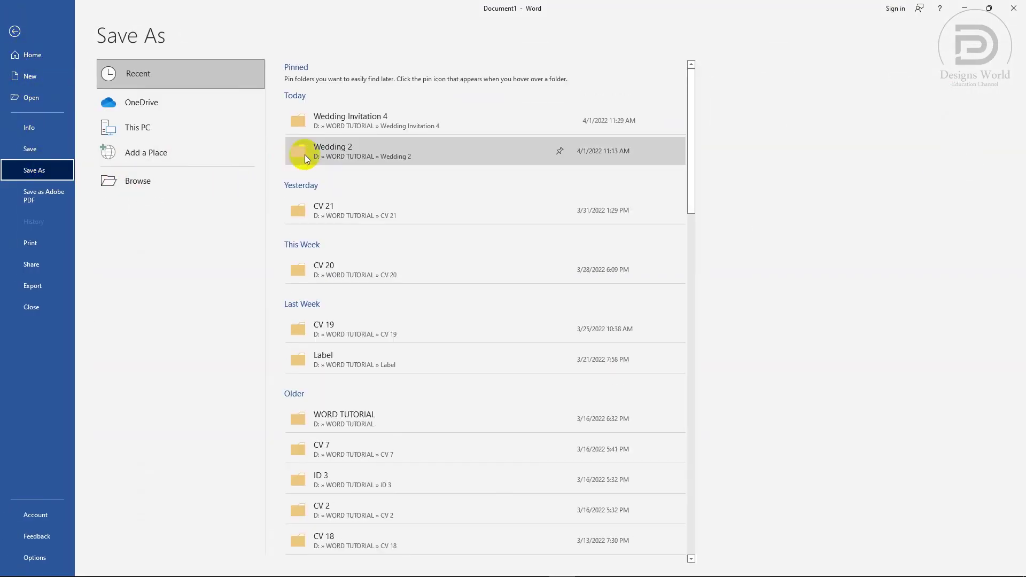
left_click(348, 117)
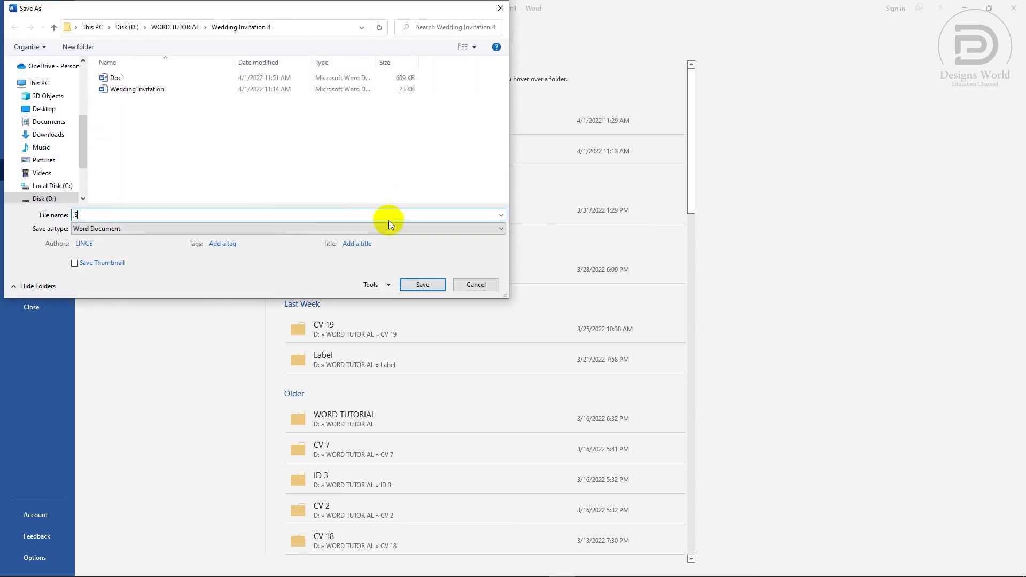
left_click(424, 284)
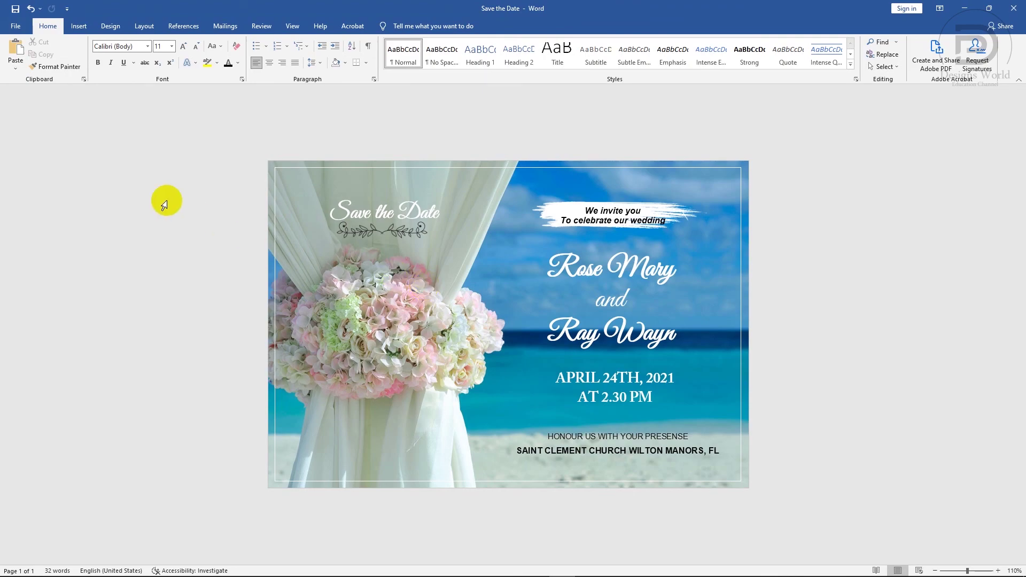
left_click(15, 26)
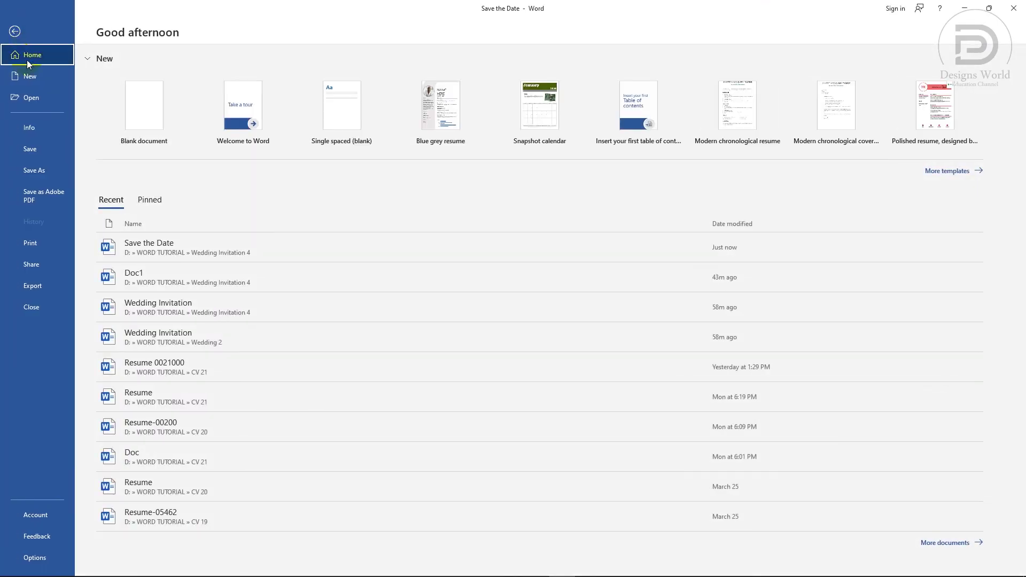
- Save a PDF copy of the card named 'Save the Date' with Save as Adobe PDF
left_click(44, 195)
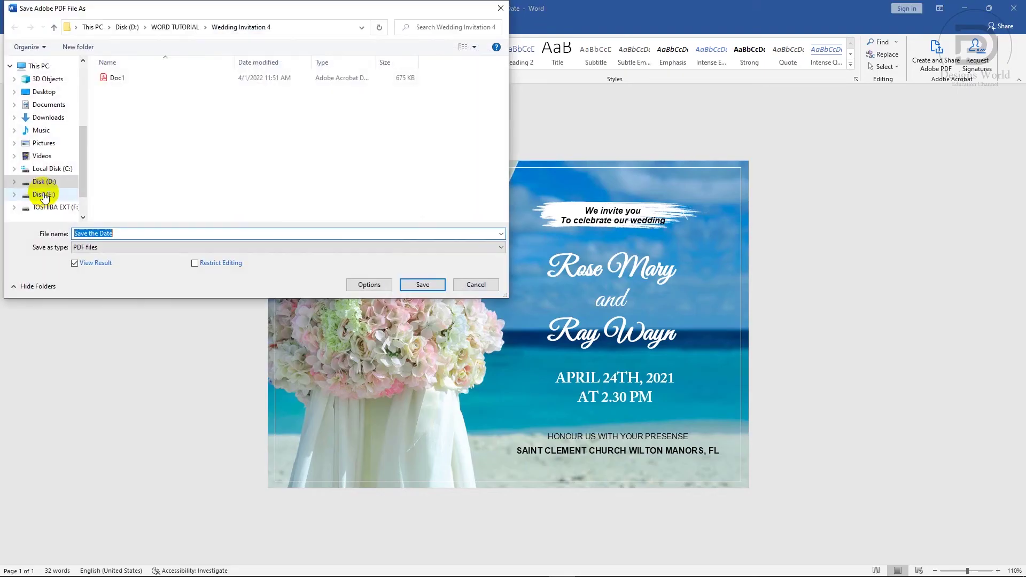
left_click(435, 283)
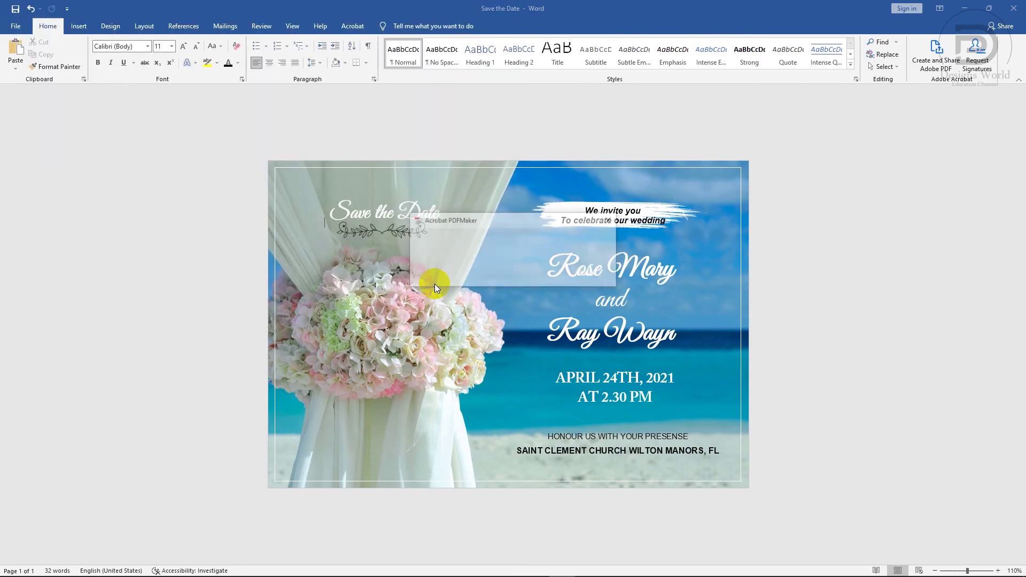